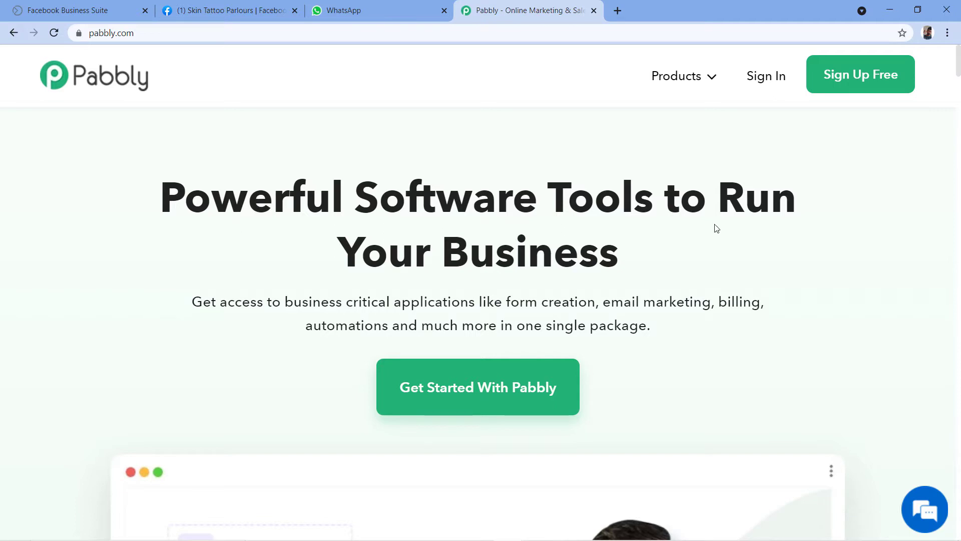
Go to the Pabbly Connect product page, sign in from there and open the Pabbly Connect dashboard
mouse_move(674, 82)
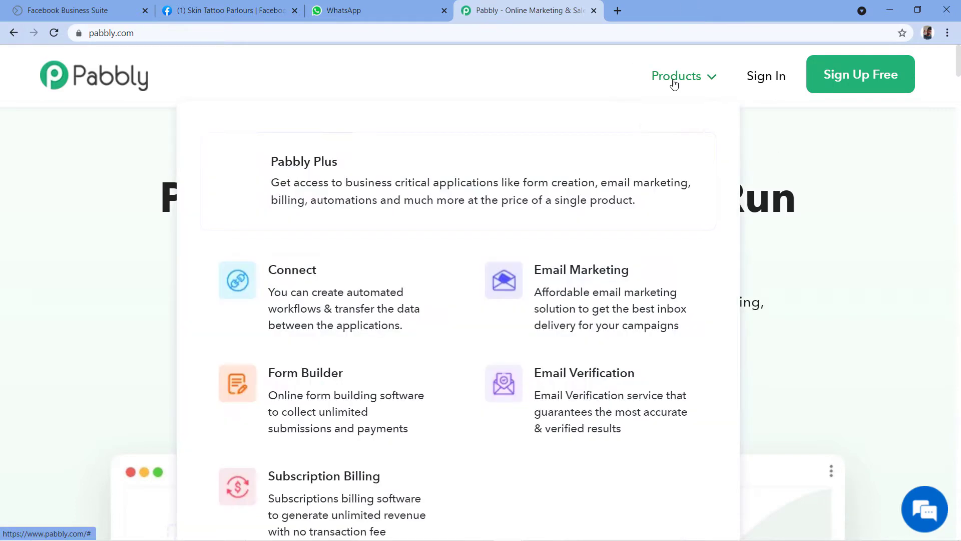
click(307, 301)
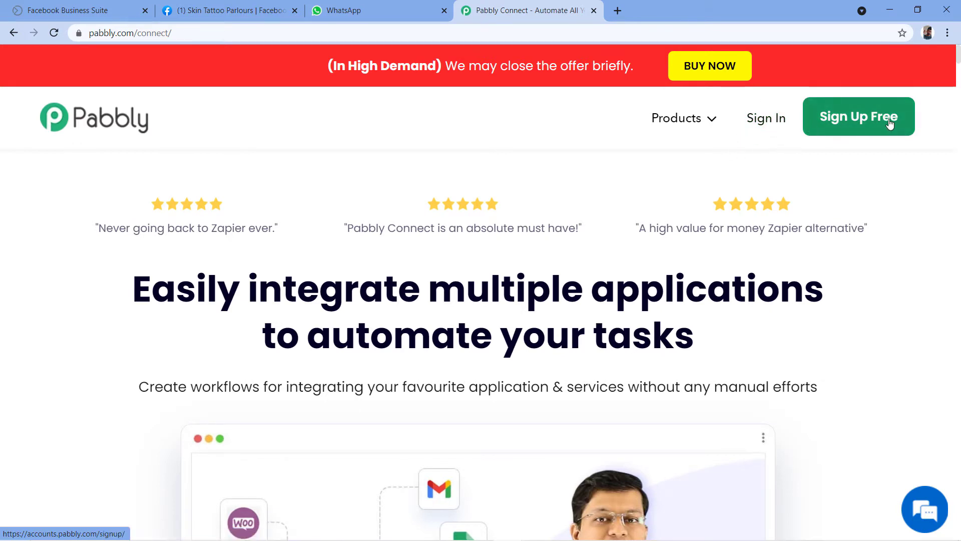
click(770, 125)
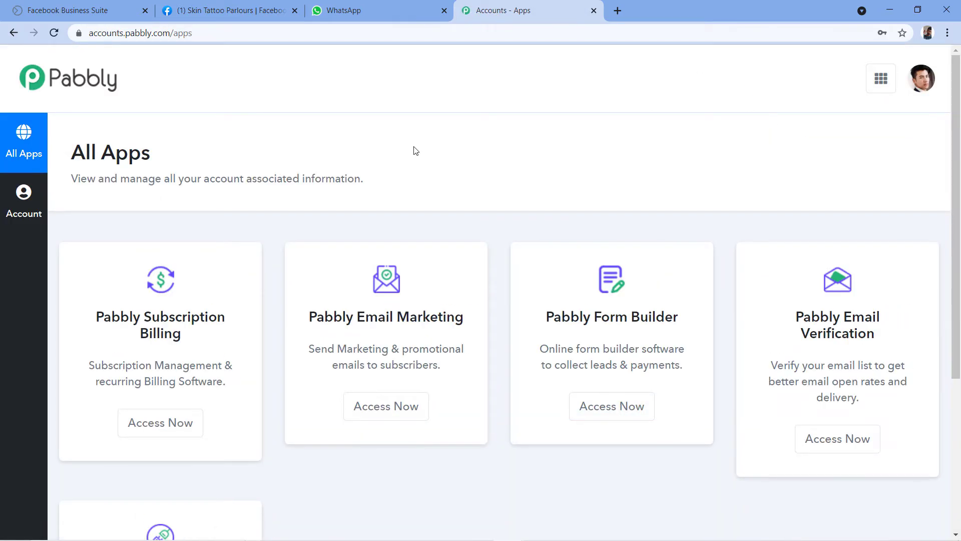
scroll(350, 133, down, 5)
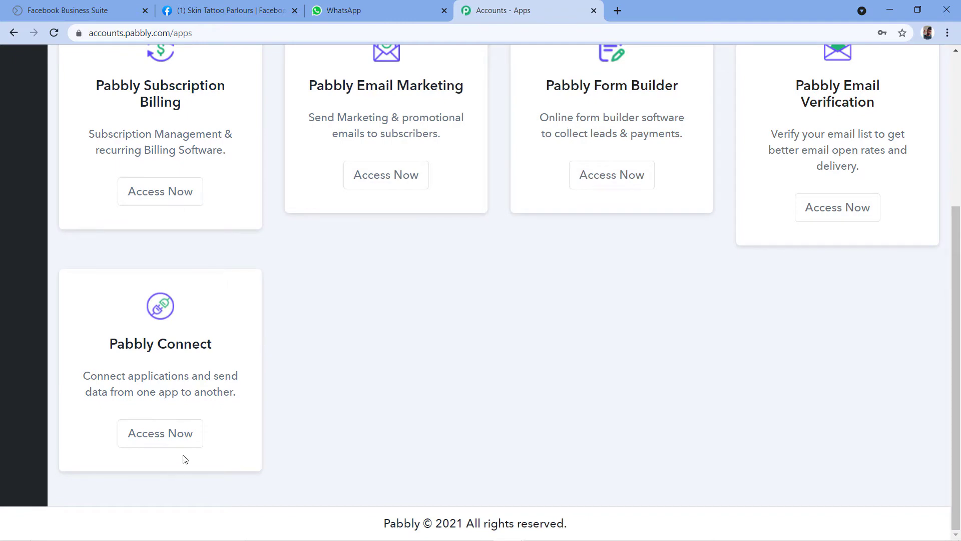
click(170, 438)
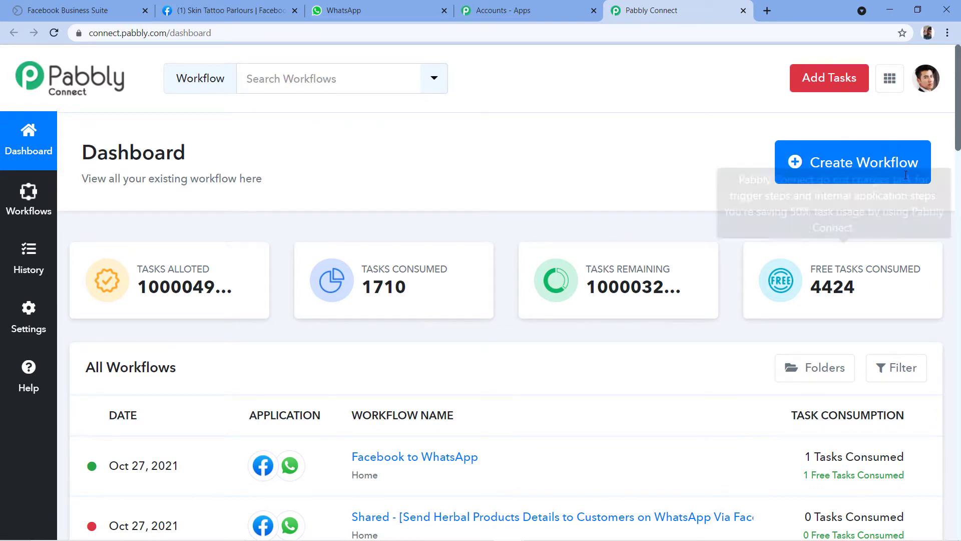
Create a new workflow named "Tattoo Brochure to Facebook Leads on WhatsApp"
click(829, 173)
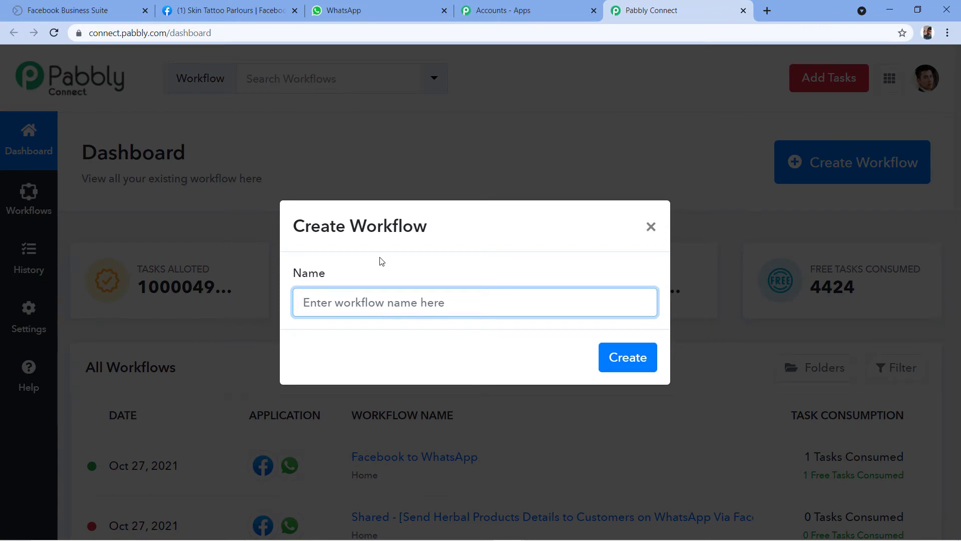
text(Tattoo Brochure to)
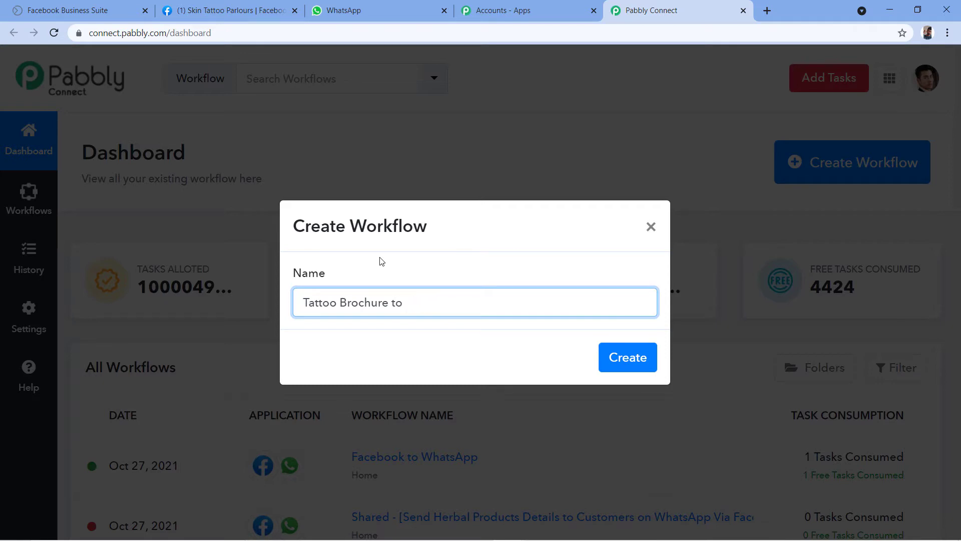
text(Facebook Leads on WhatsApp)
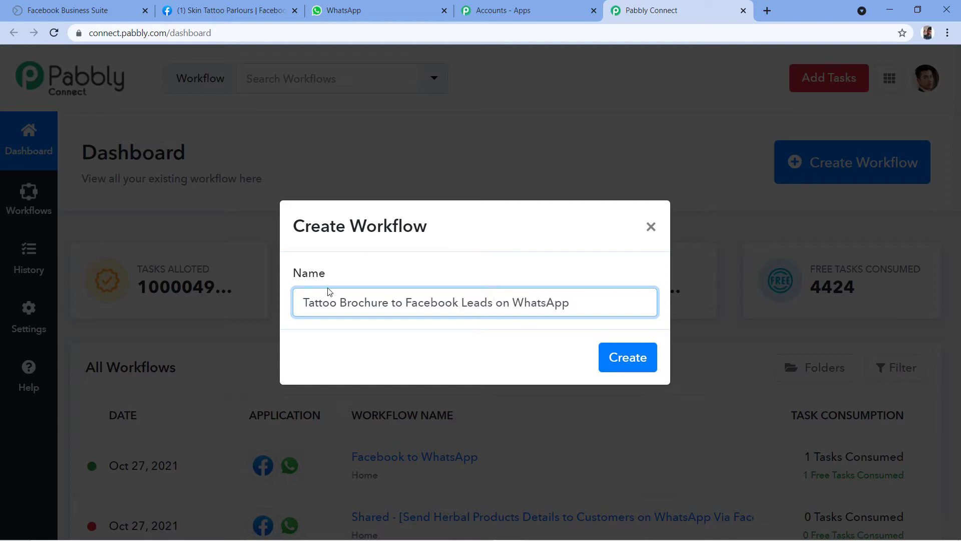
click(629, 357)
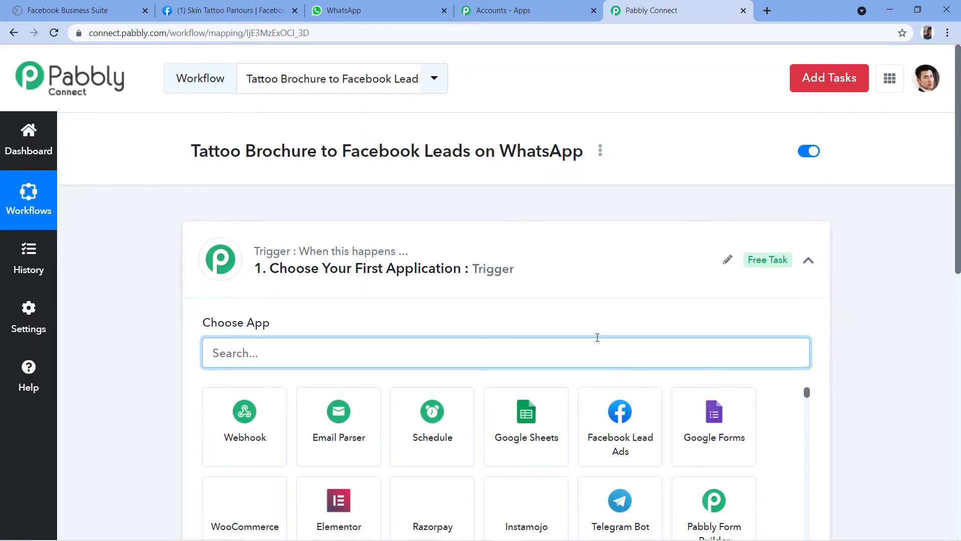
Set the workflow's trigger to the Facebook Lead Ads app with the New Lead event
click(541, 266)
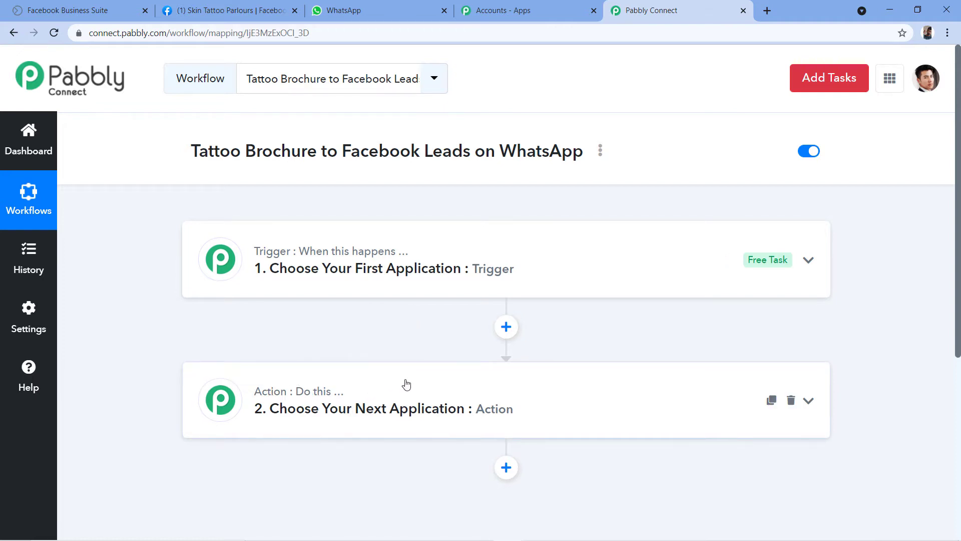
click(316, 263)
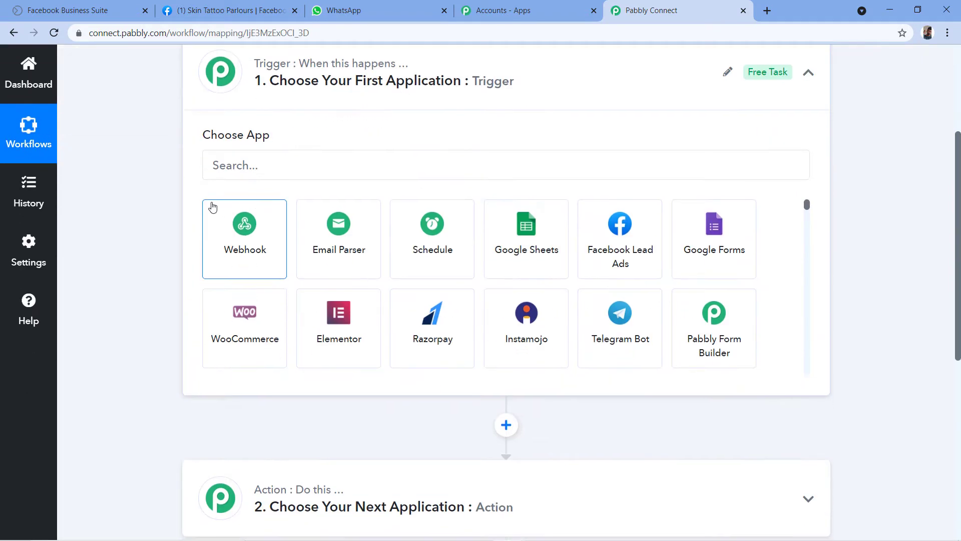
click(229, 165)
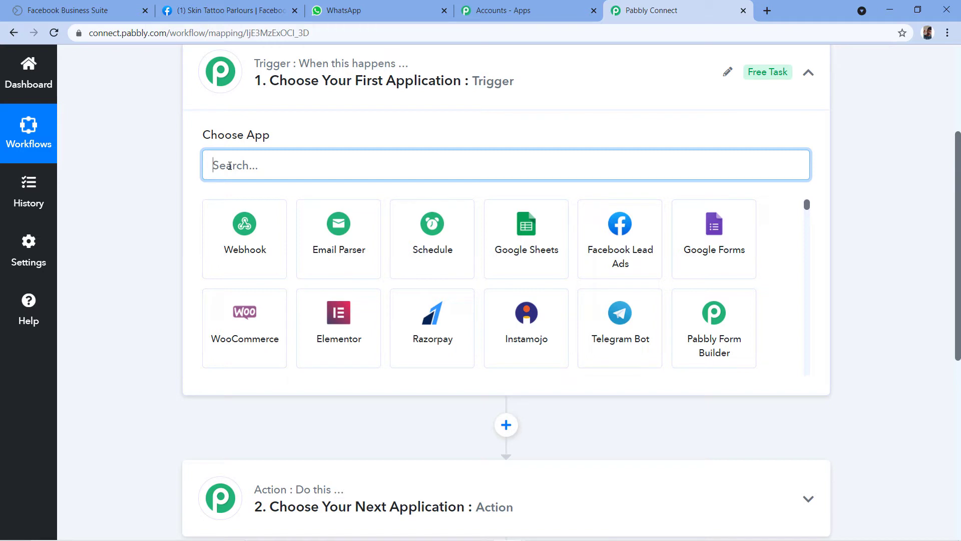
text(Facebook)
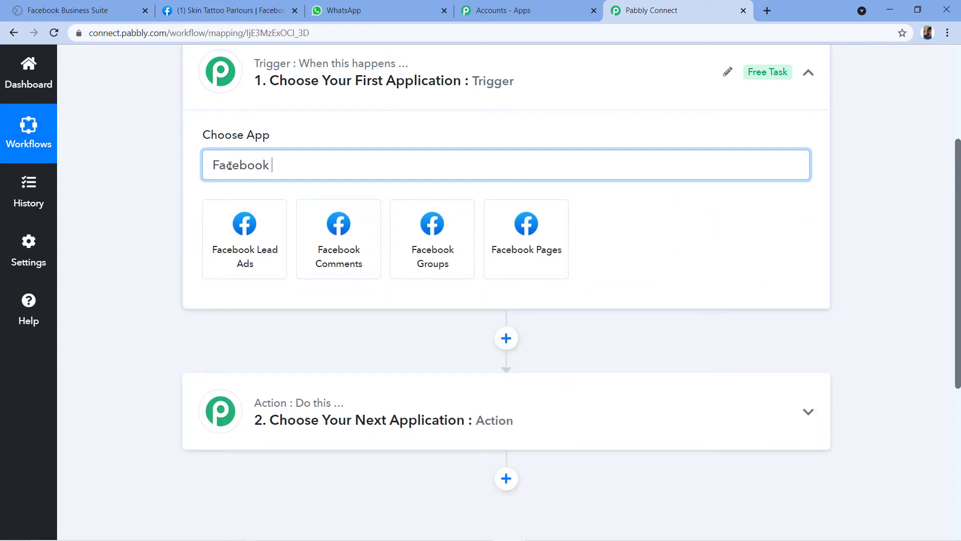
click(208, 238)
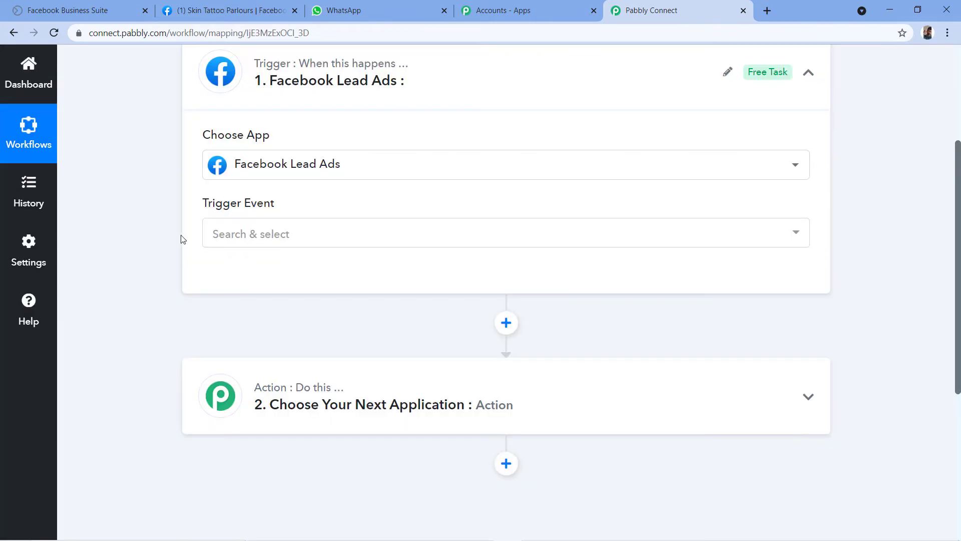
click(313, 237)
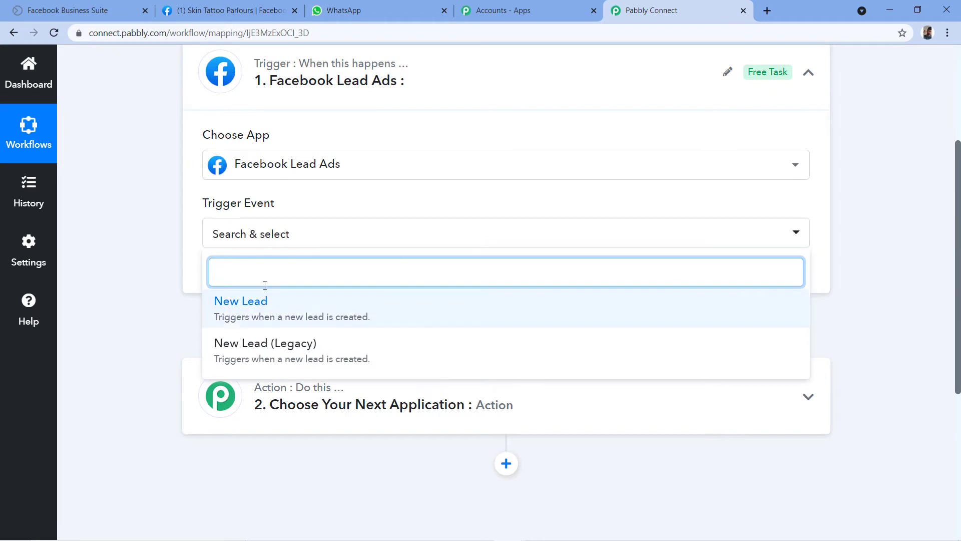
click(242, 308)
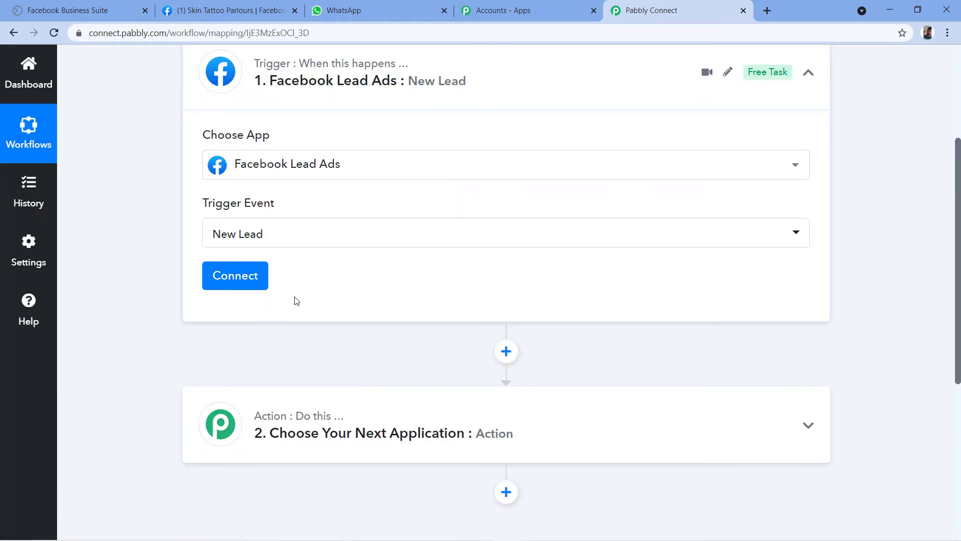
Connect the trigger to Facebook Lead Ads by adding and authorizing a new connection
click(228, 288)
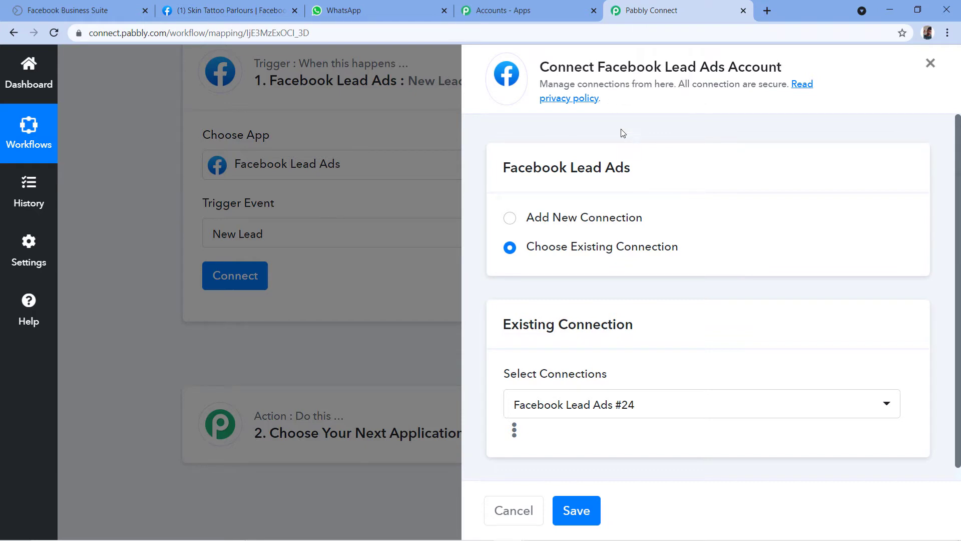
click(511, 219)
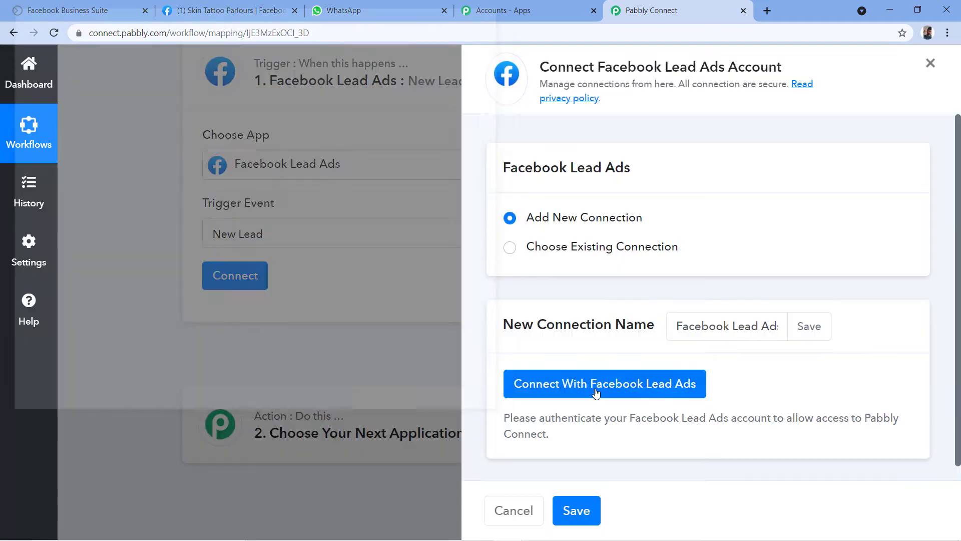
click(596, 393)
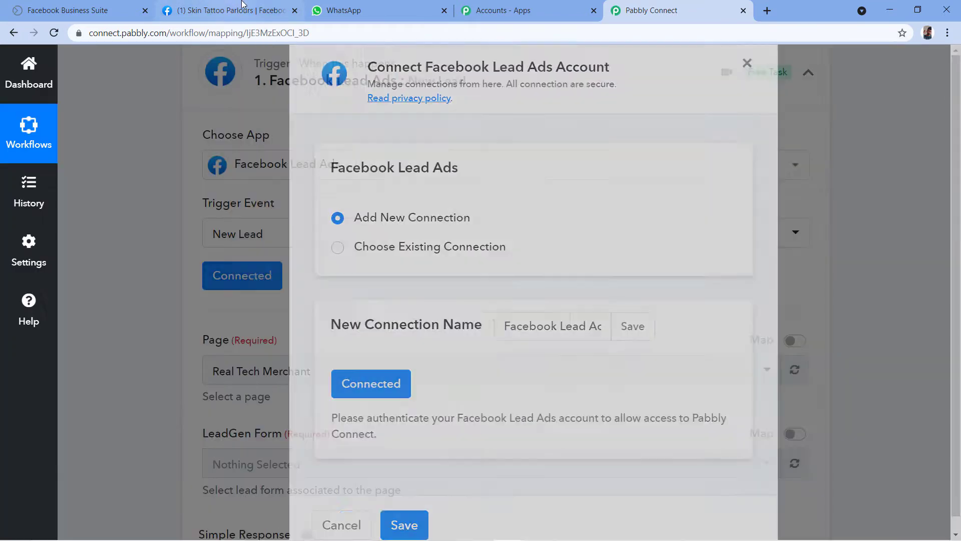
Check the business page in the Facebook tab and browse the trigger's Page options in Pabbly Connect for it
click(242, 6)
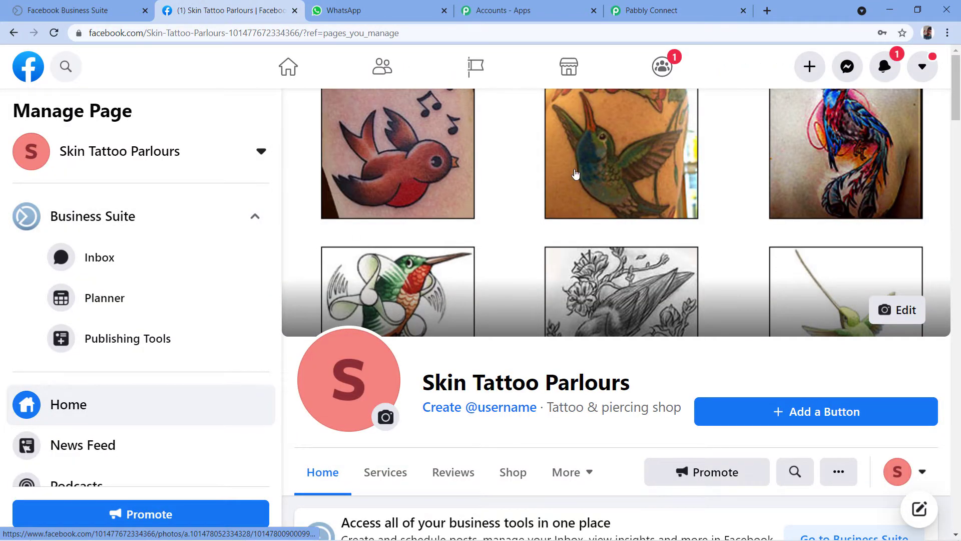
click(655, 10)
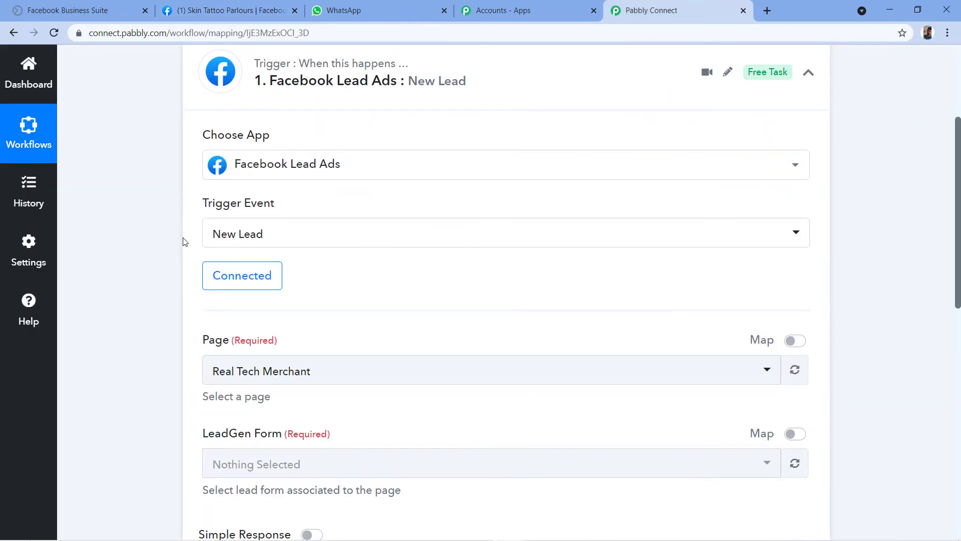
scroll(183, 242, down, 3)
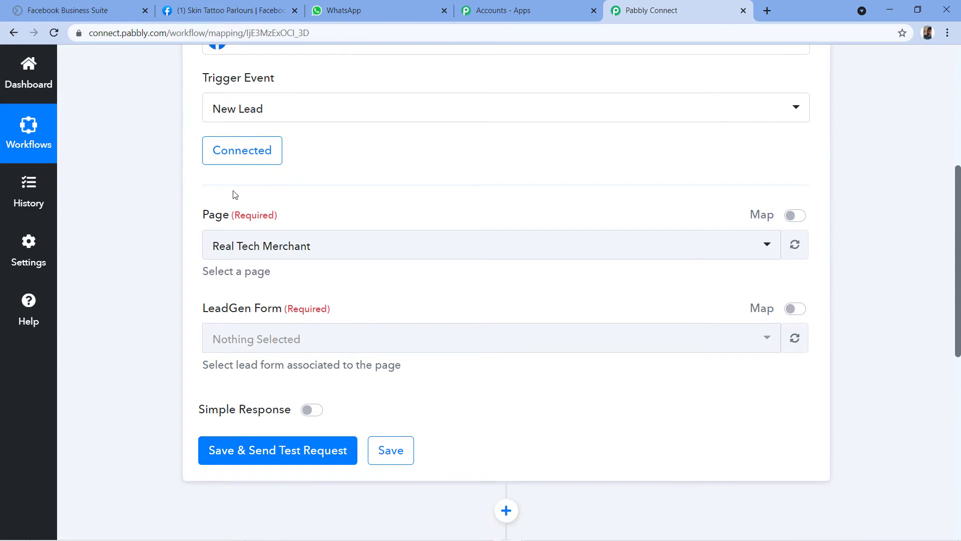
click(453, 246)
scroll(353, 317, down, 7)
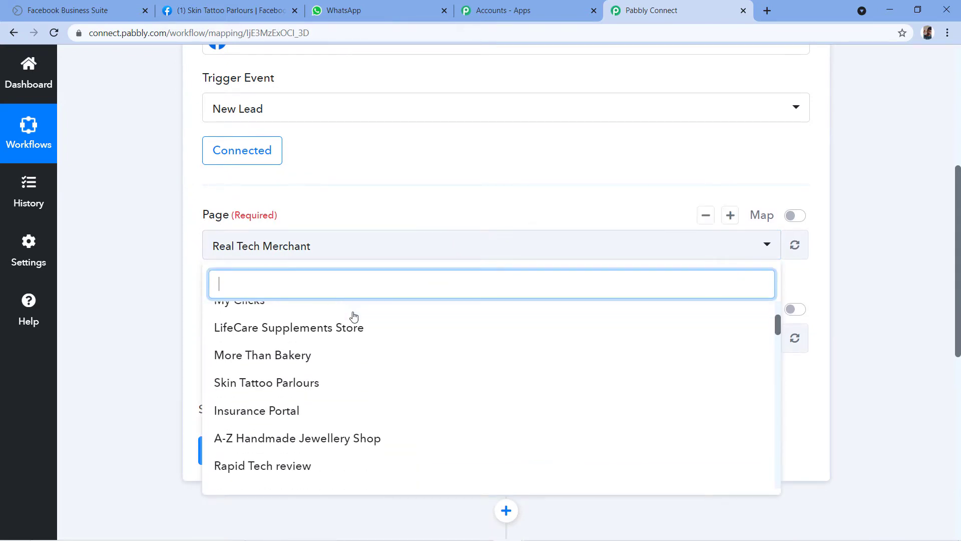
scroll(332, 328, down, 2)
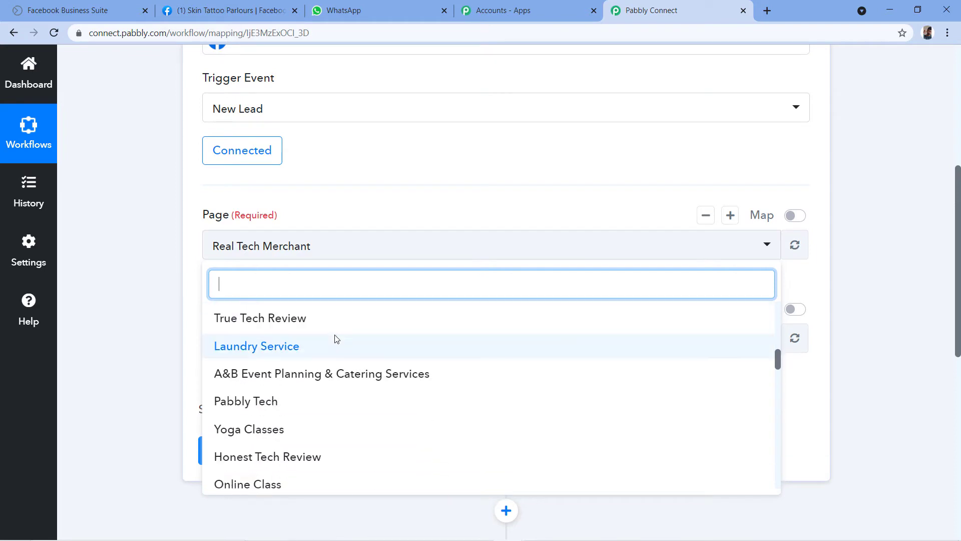
scroll(335, 337, down, 3)
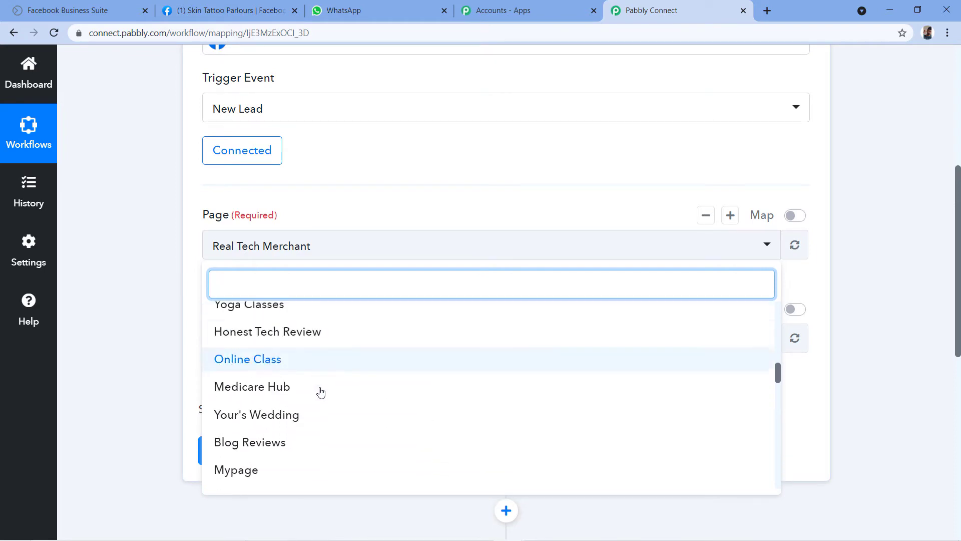
scroll(328, 428, up, 11)
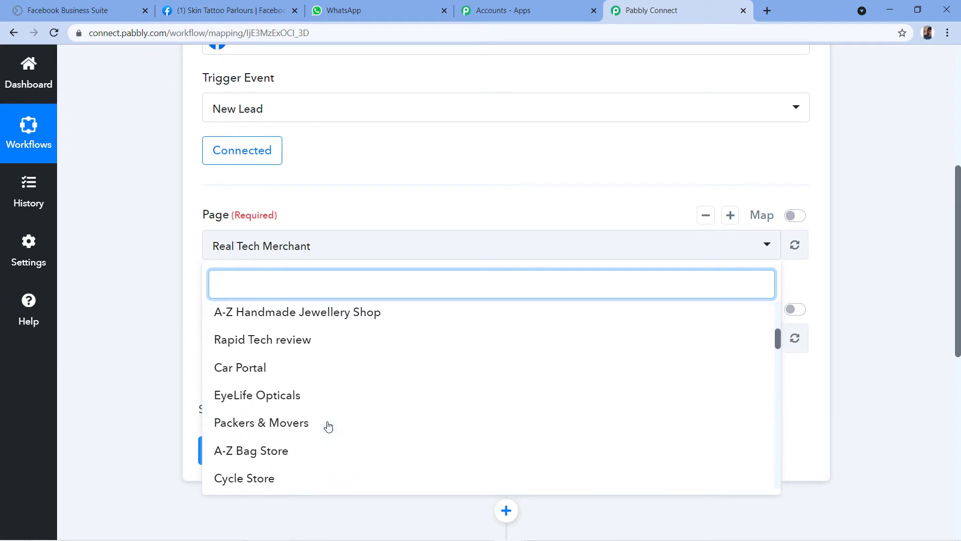
Switch to Facebook and examine the list of managed pages and the Skin Tattoo Parlours page
click(252, 6)
click(262, 153)
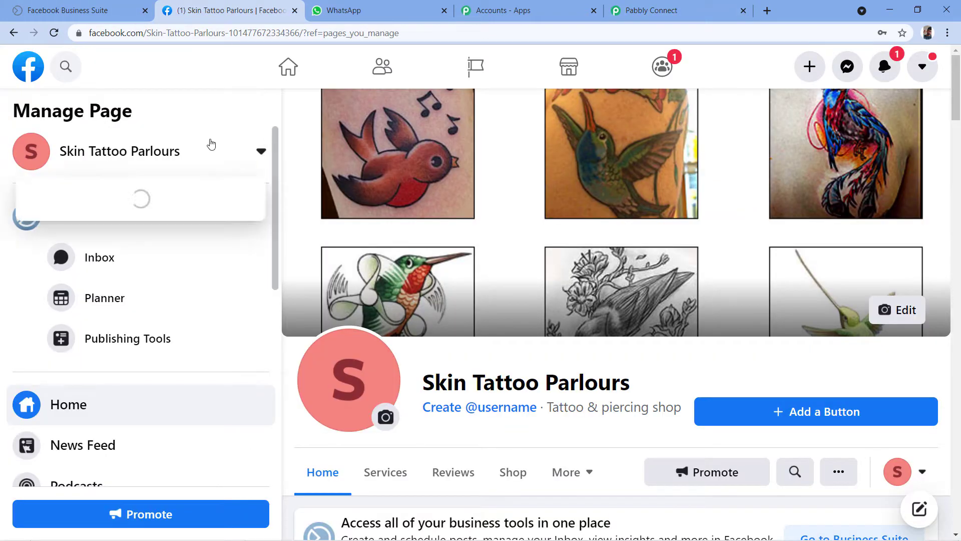
scroll(150, 210, down, 4)
scroll(145, 205, down, 10)
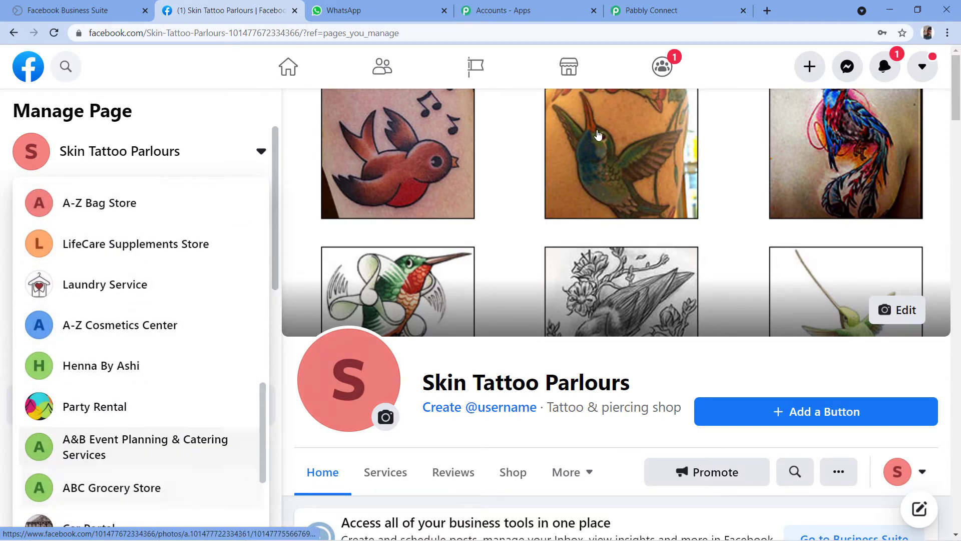
click(651, 10)
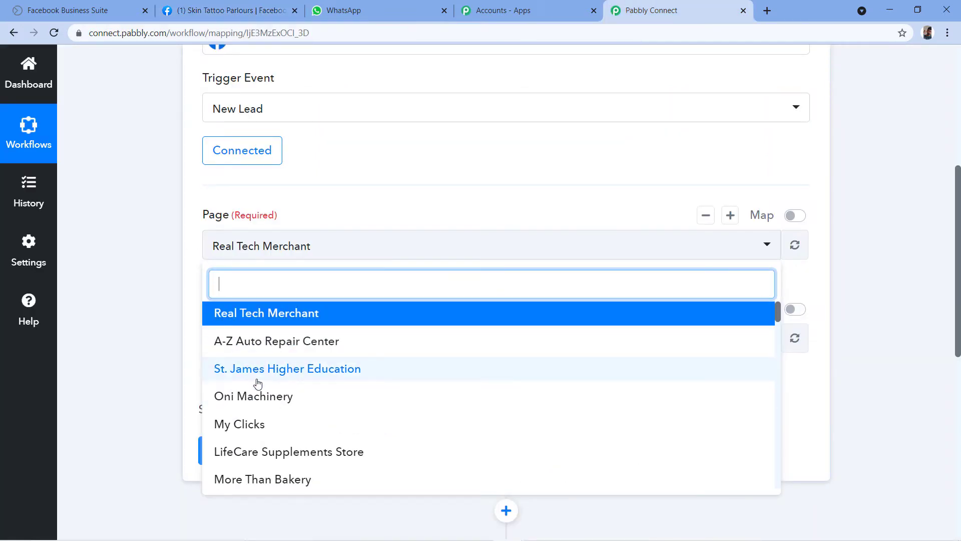
click(258, 4)
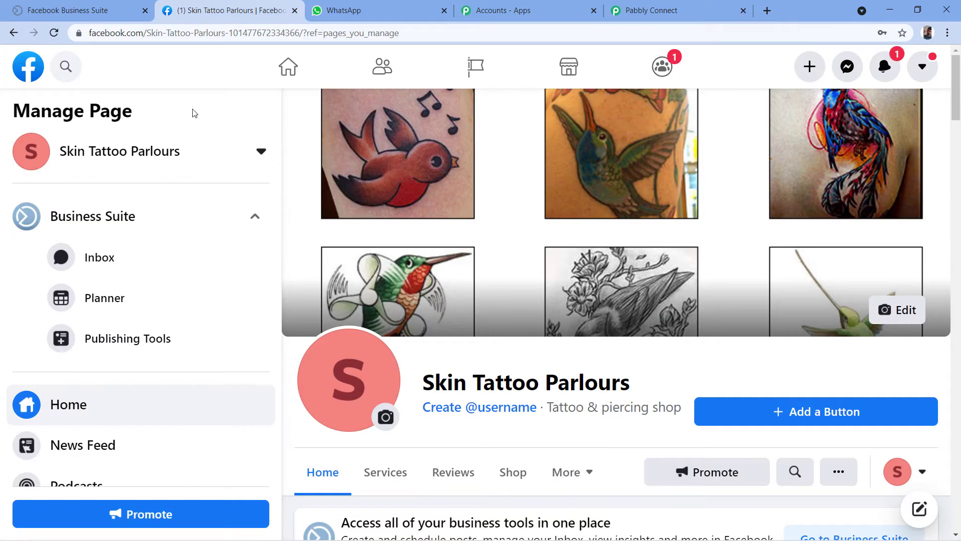
scroll(449, 354, down, 2)
scroll(450, 355, down, 1)
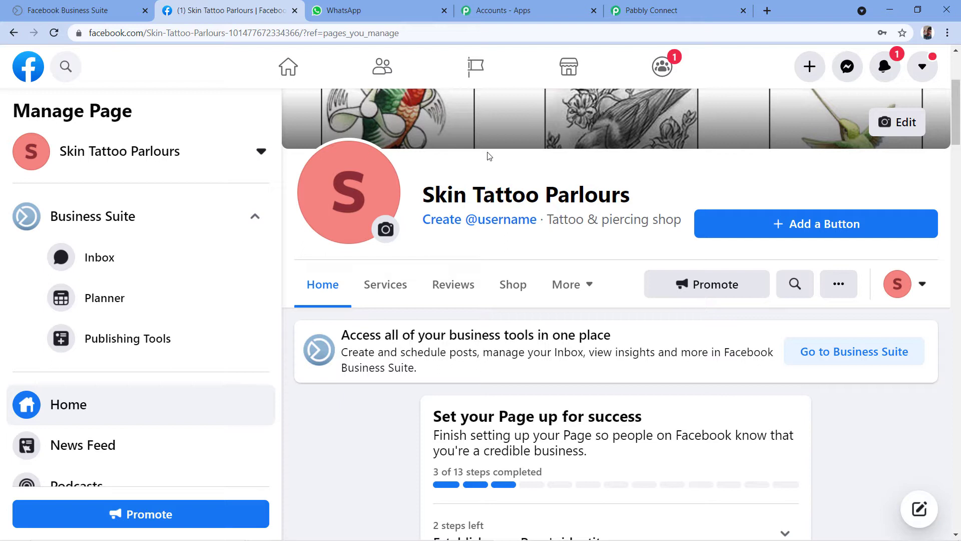
Return to the Pabbly Connect workflow and select Skin Tattoo Parlours as the trigger's page
click(503, 11)
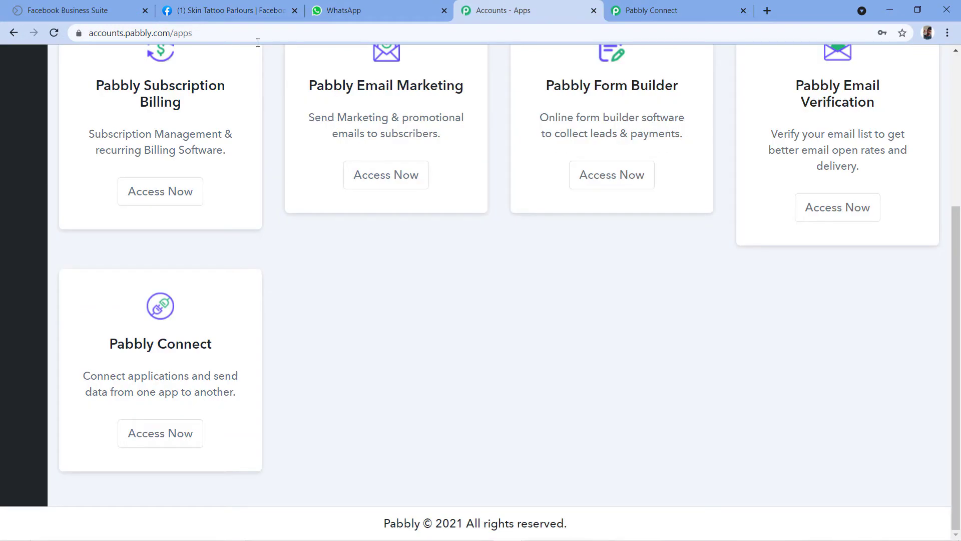
click(683, 8)
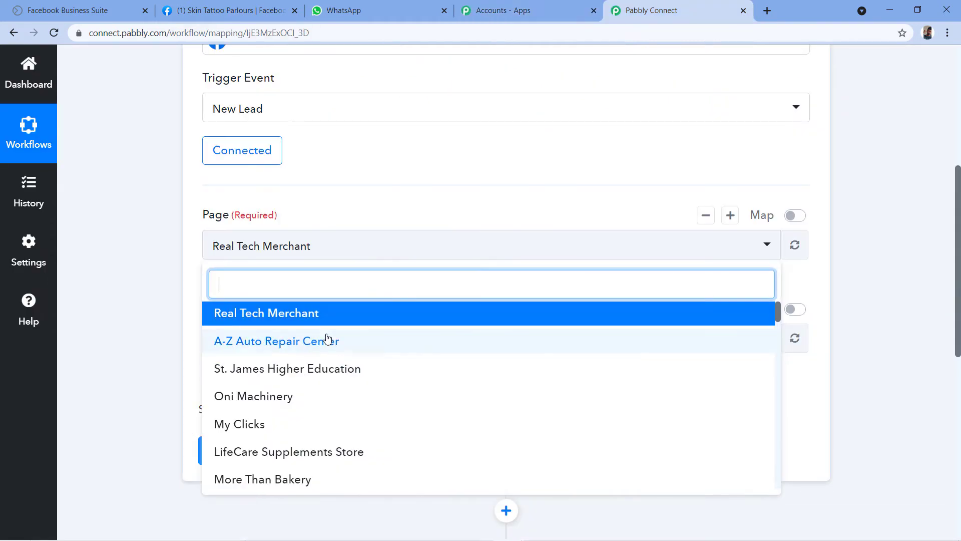
text(a)
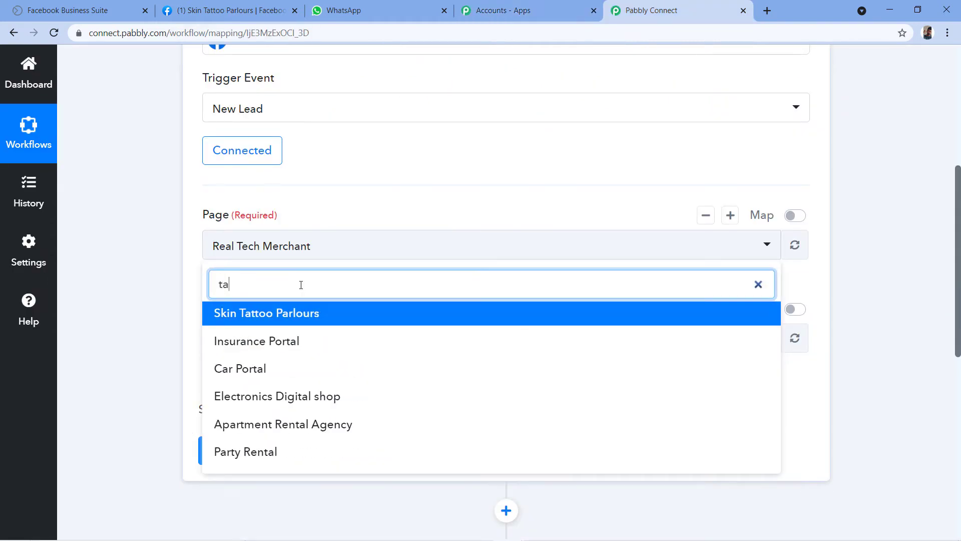
click(275, 321)
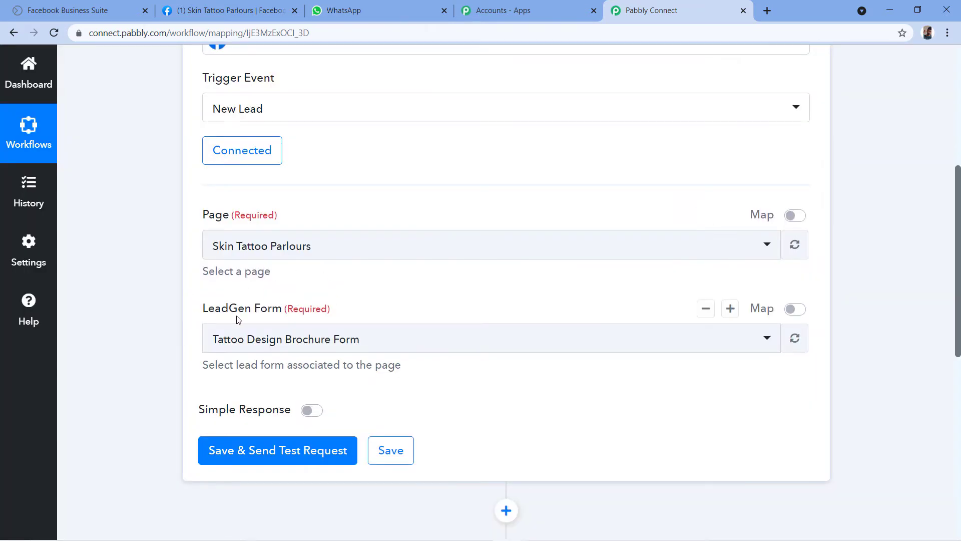
Select Tattoo Design Brochure Form as the trigger's LeadGen form
click(371, 349)
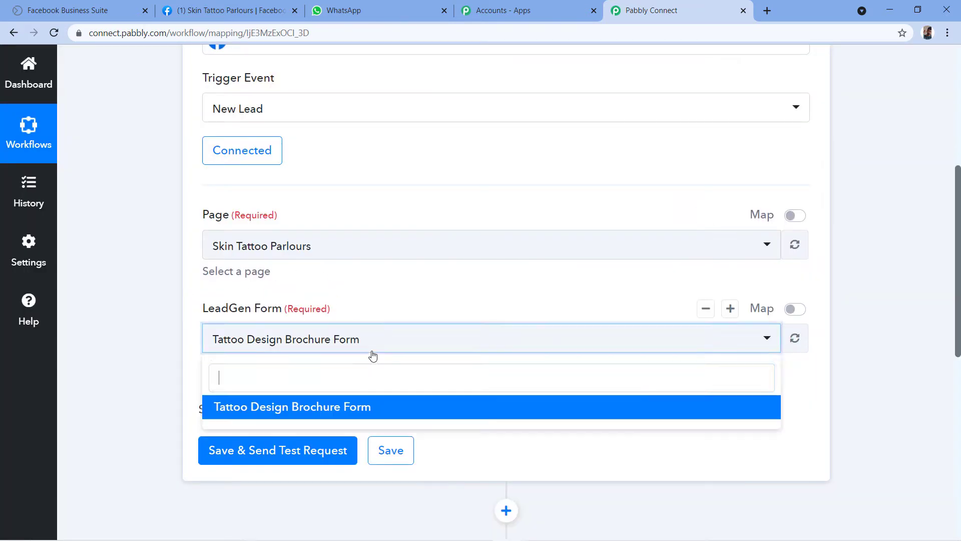
click(317, 408)
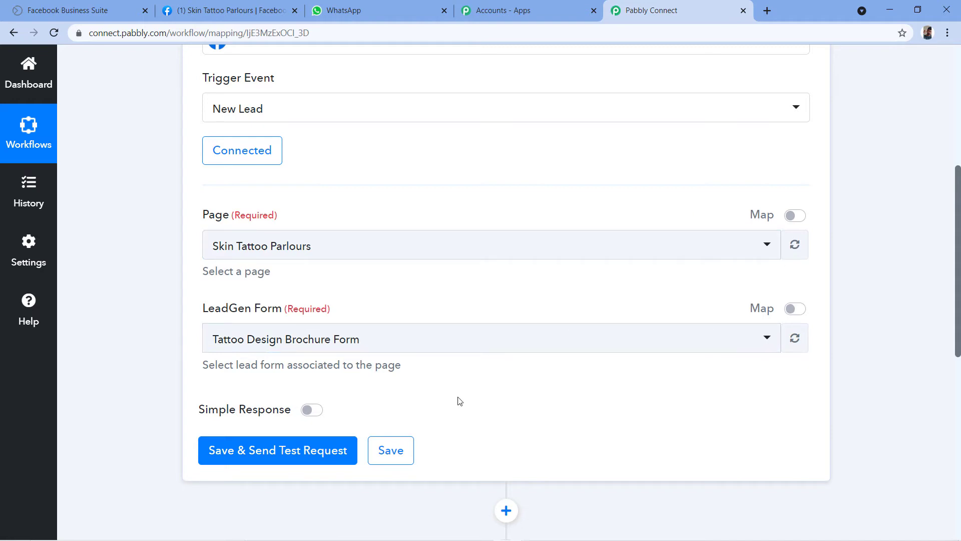
Switch to Facebook Business Suite, choose the Skin Tattoo Parlours page and open the details of the Tattoo Design Brochure Form
click(110, 10)
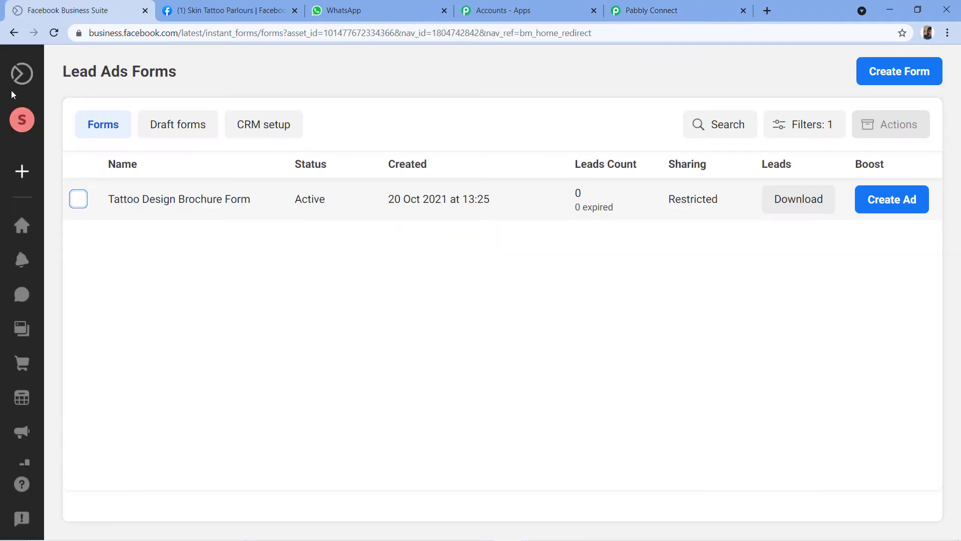
mouse_move(21, 74)
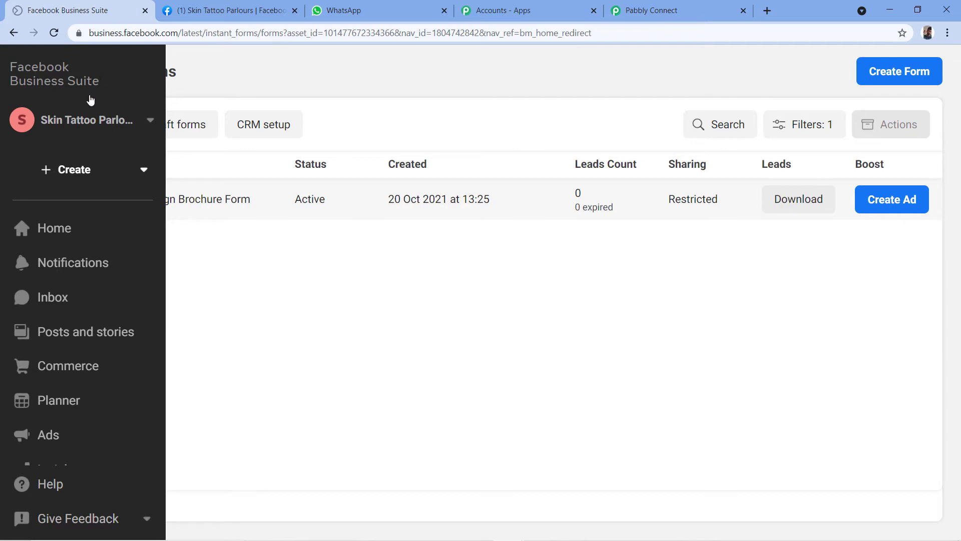
click(135, 134)
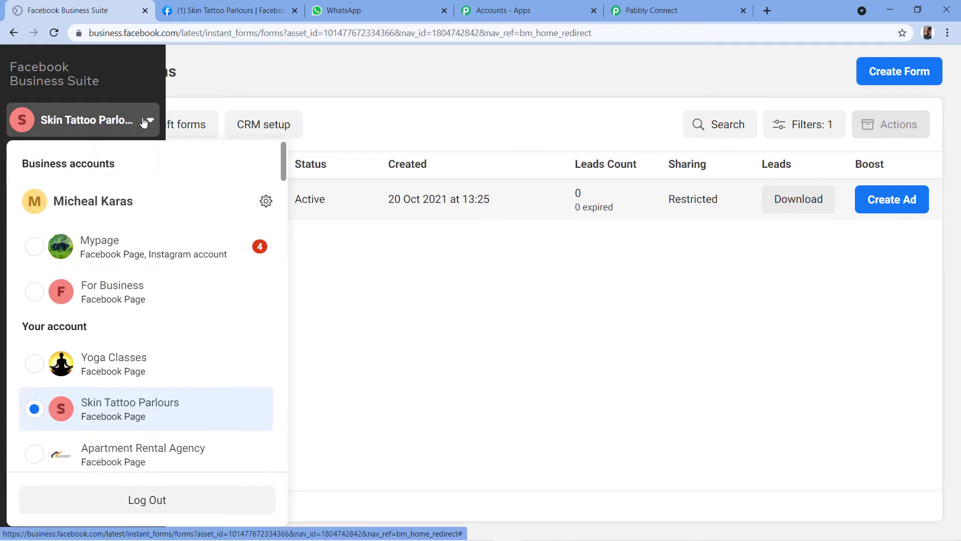
click(107, 404)
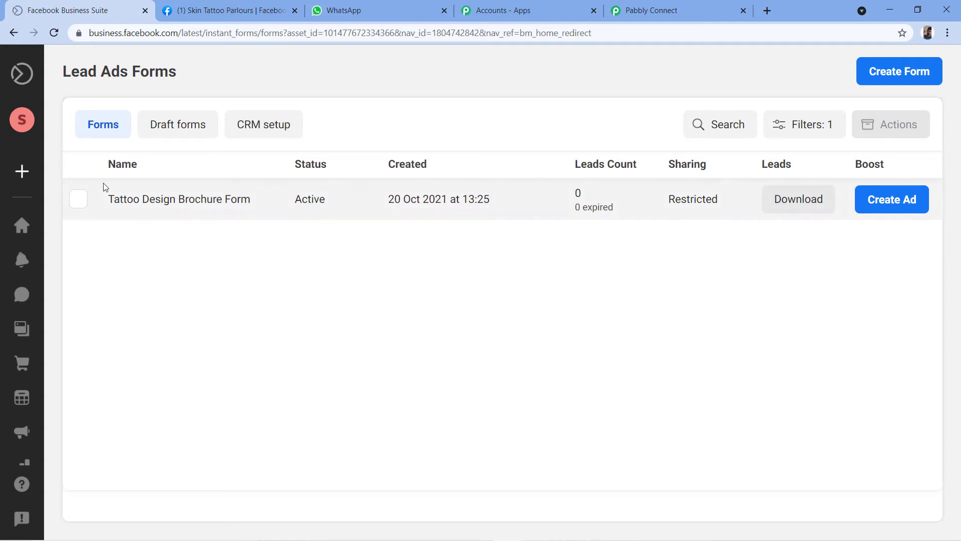
click(76, 201)
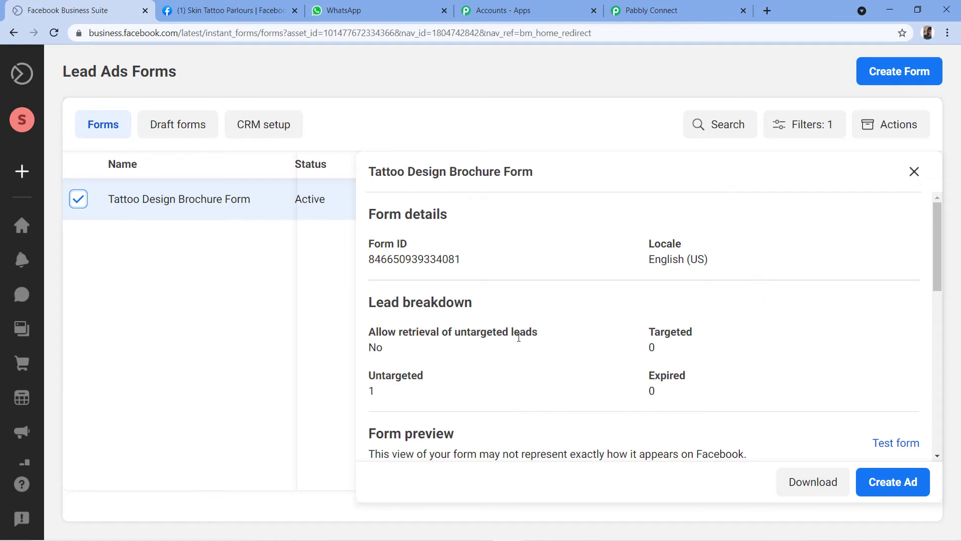
scroll(762, 294, down, 4)
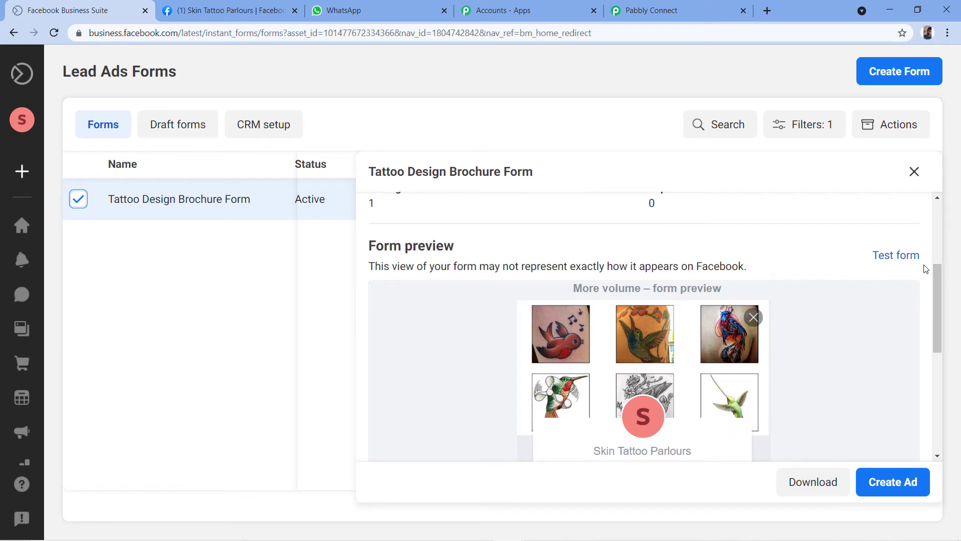
Submit a test lead through the Tattoo Design Brochure Form with the contact's e-mail, full name and phone number, and close the form
click(894, 256)
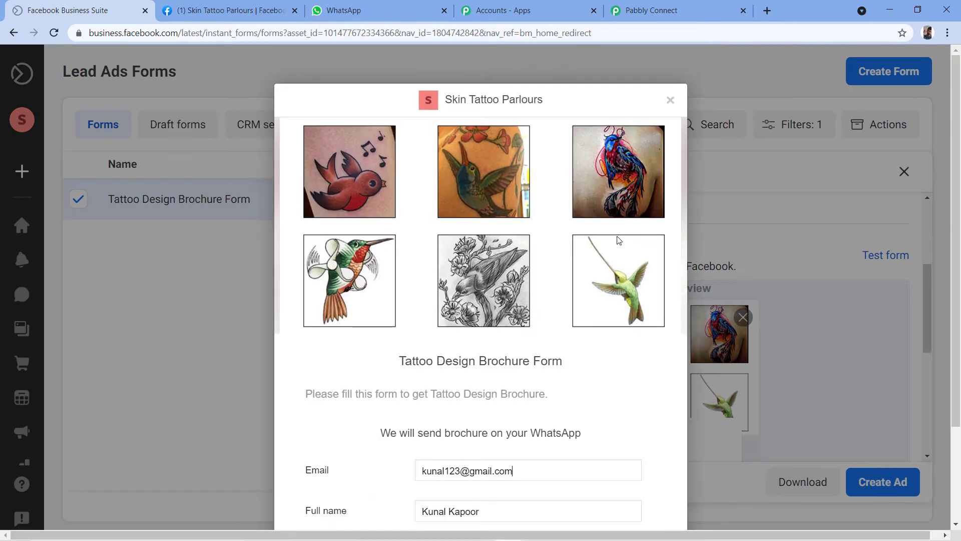
scroll(618, 241, down, 2)
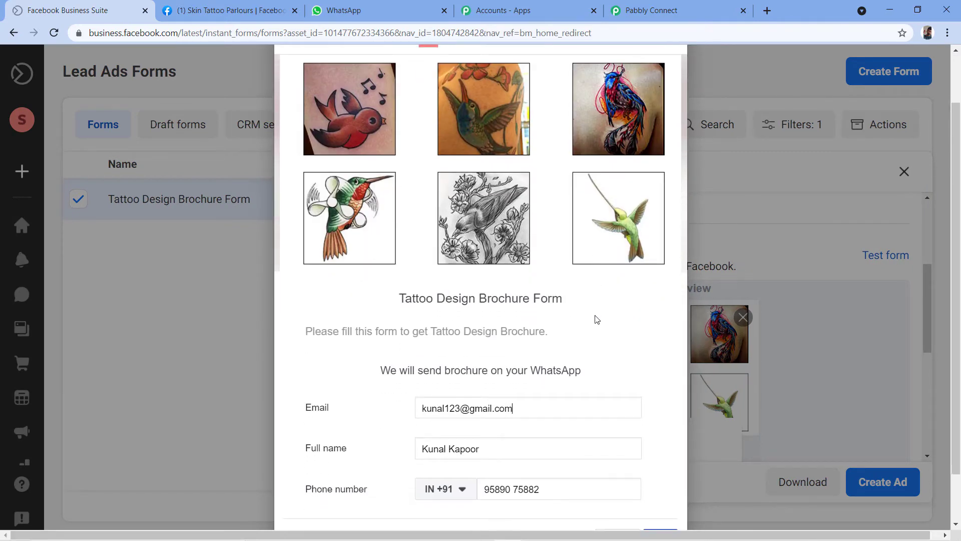
scroll(596, 319, down, 1)
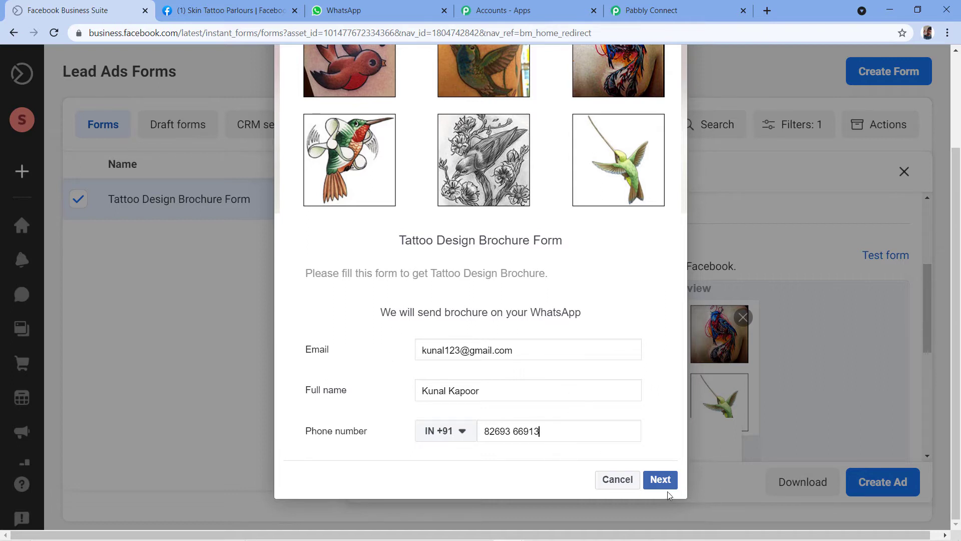
click(659, 480)
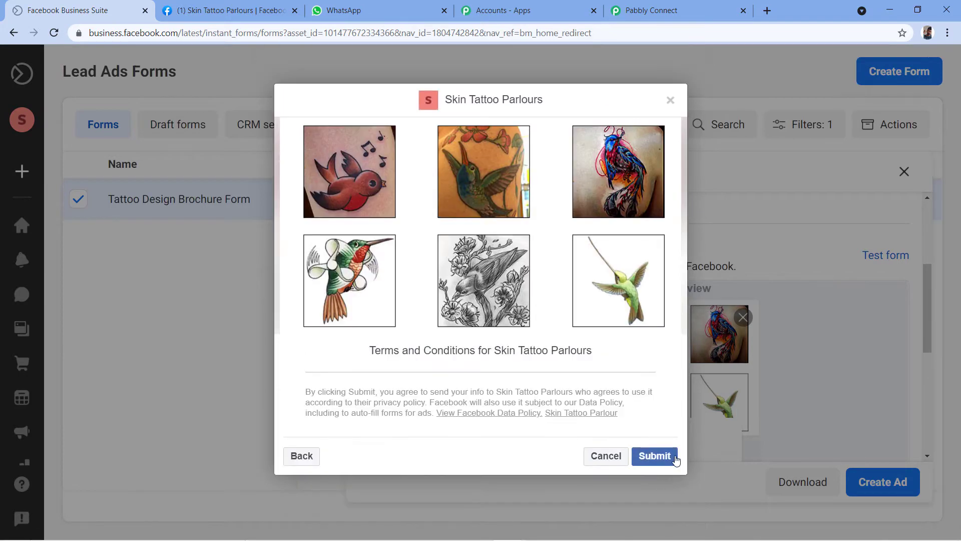
click(659, 457)
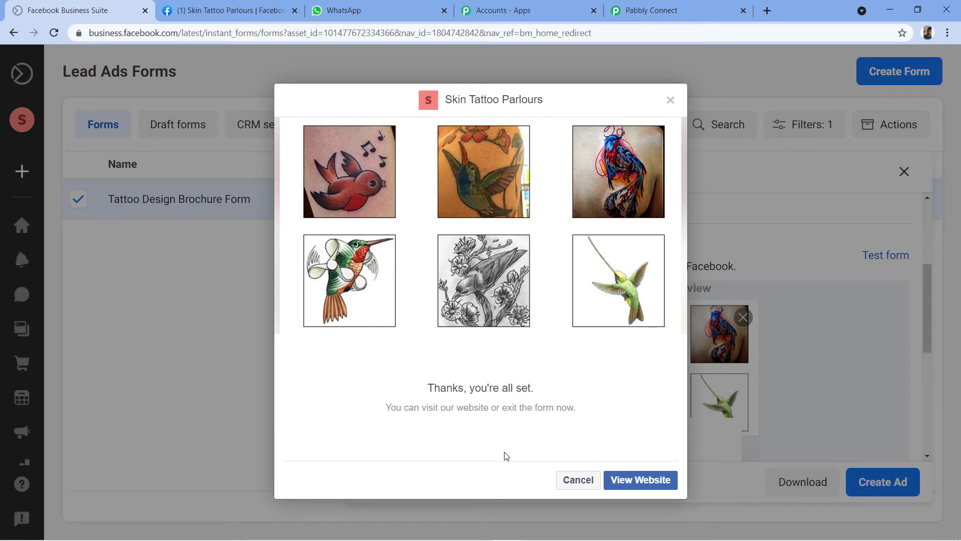
click(578, 480)
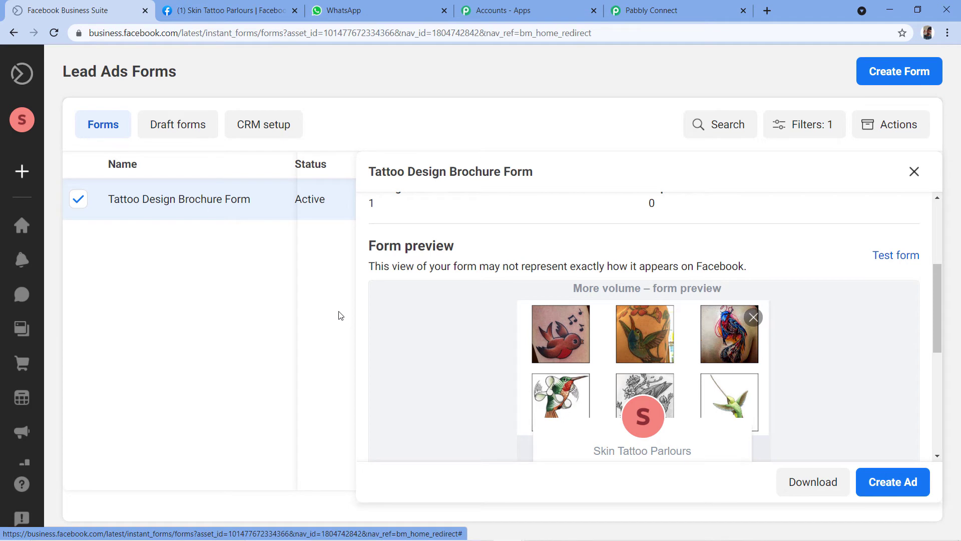
Return to the Pabbly Connect workflow, save the Facebook Lead Ads trigger and send its test request
click(700, 9)
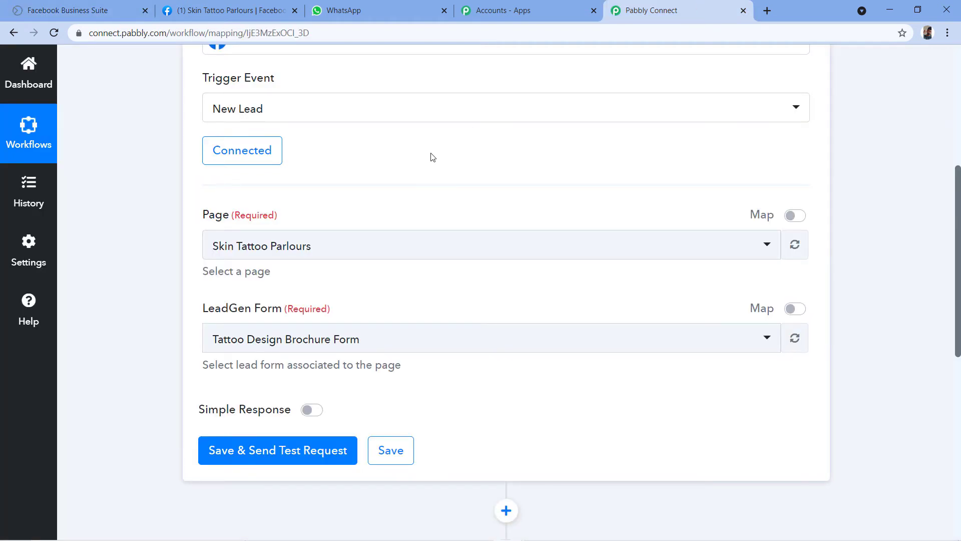
scroll(433, 157, down, 1)
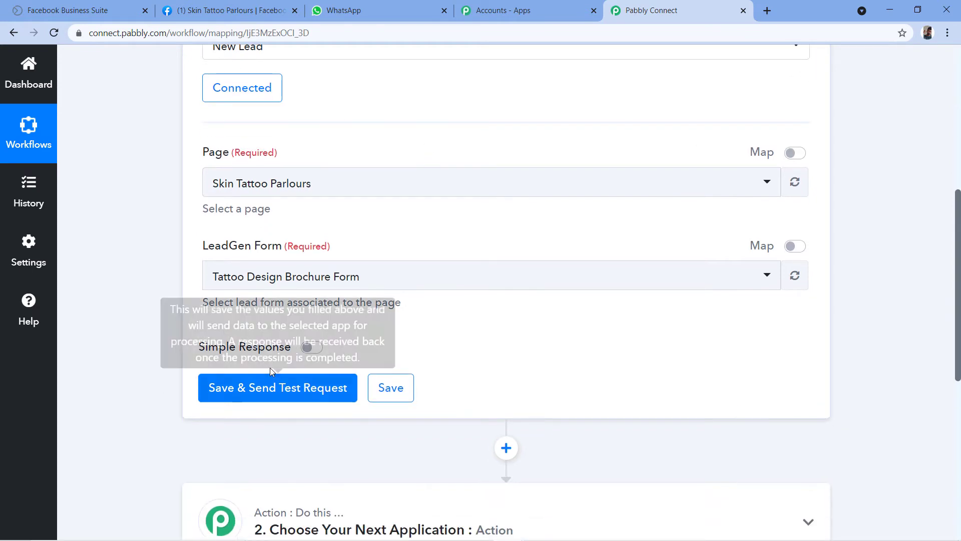
click(245, 392)
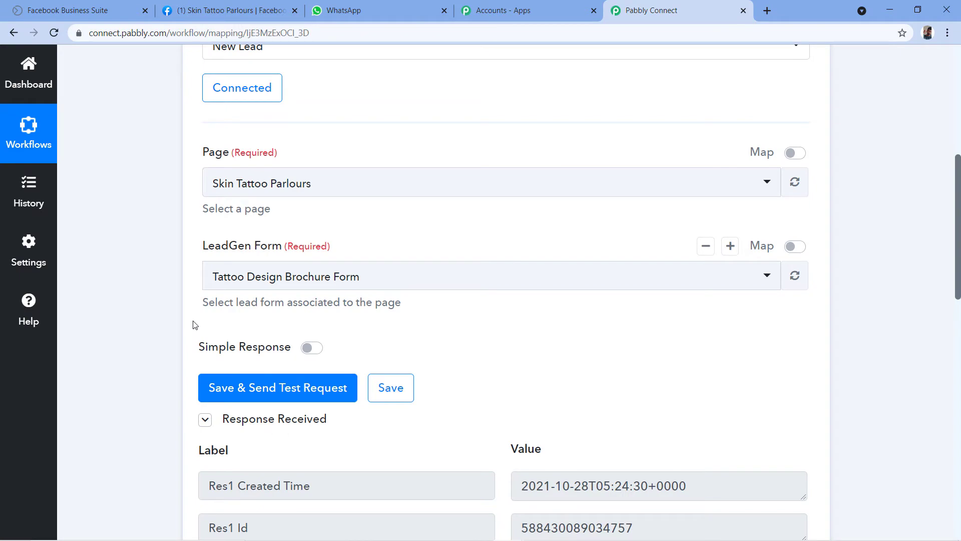
Examine the trigger's received response, checking the field data, e-mail, full name and phone number of the test lead
scroll(461, 343, down, 2)
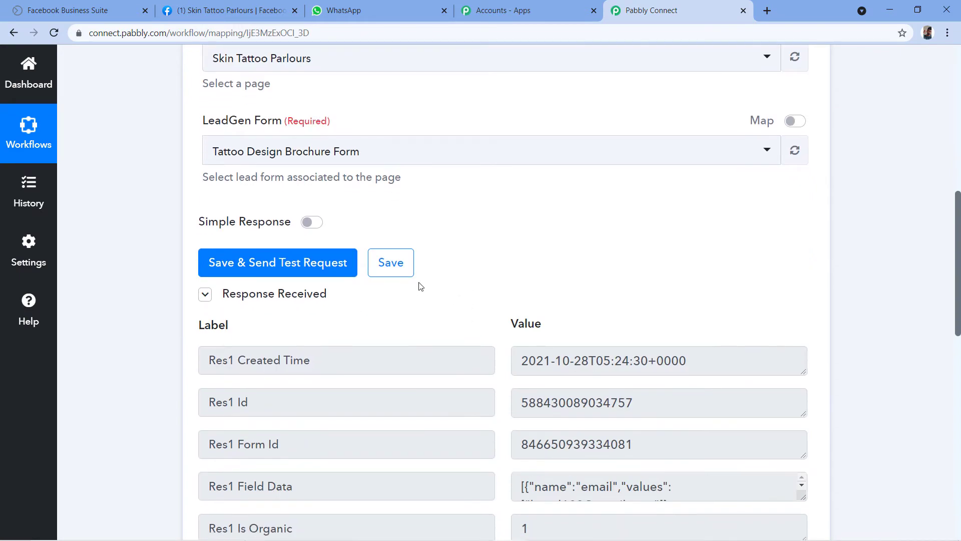
scroll(500, 256, down, 4)
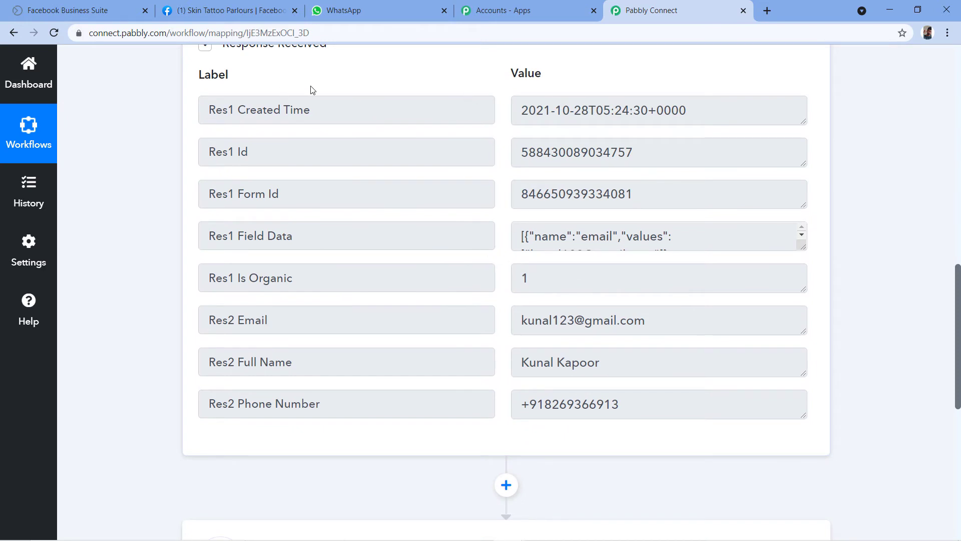
scroll(311, 92, up, 1)
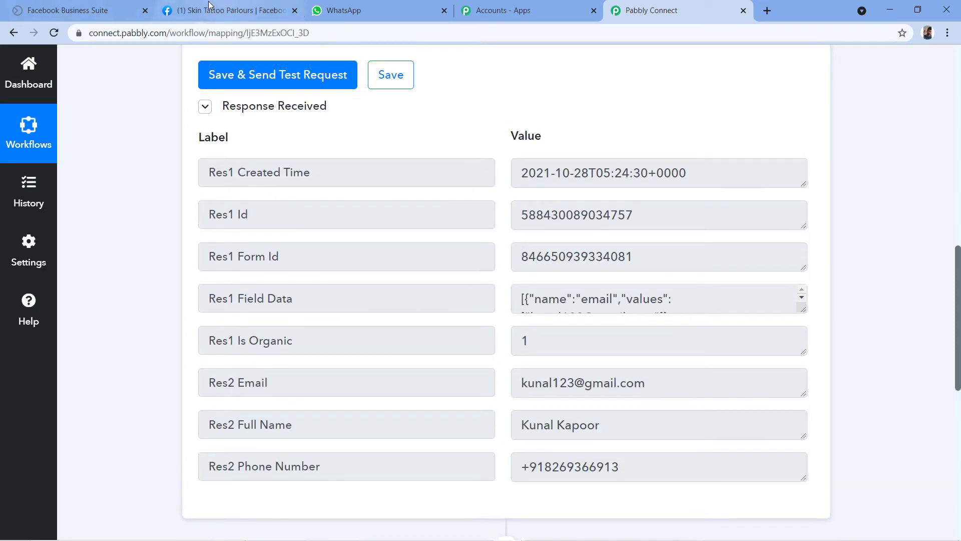
click(127, 4)
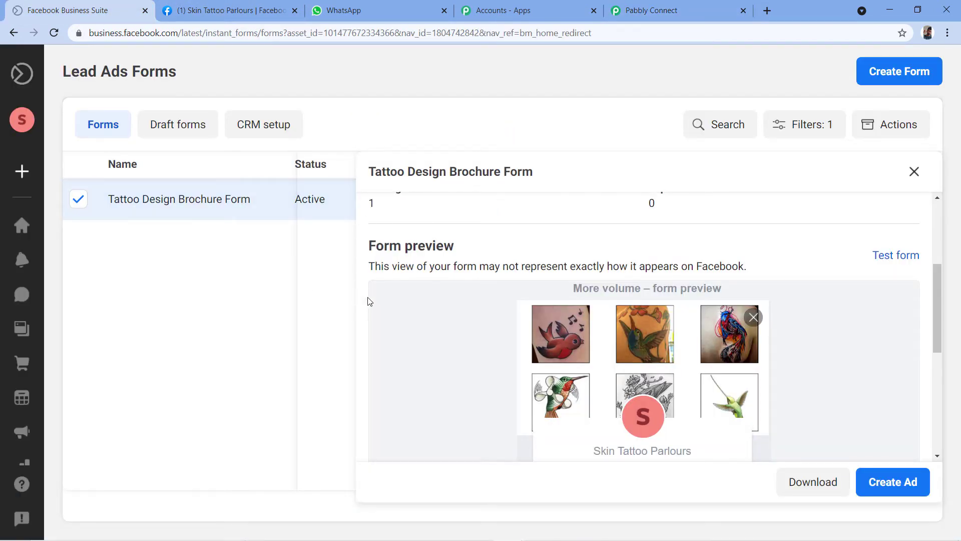
click(679, 5)
scroll(441, 264, down, 1)
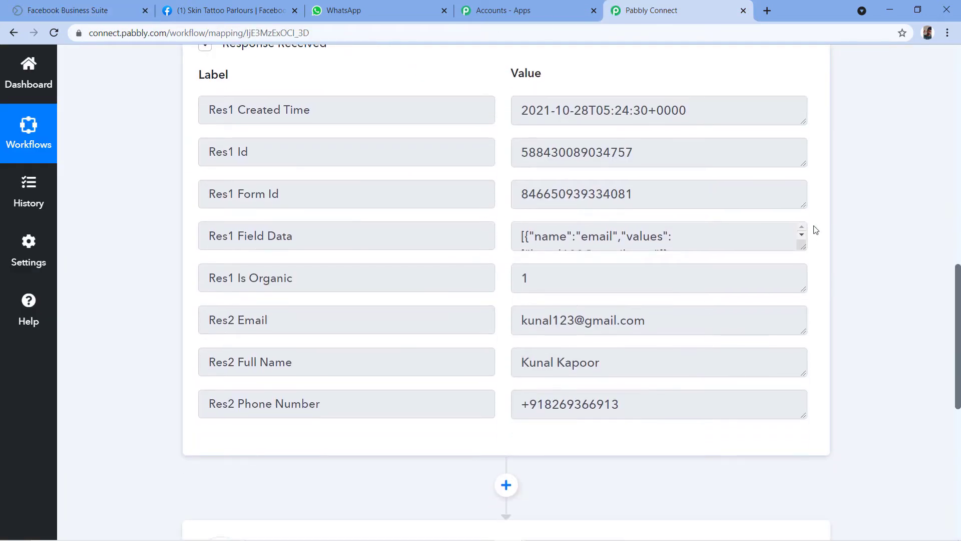
drag(800, 249, 800, 299)
scroll(637, 281, down, 2)
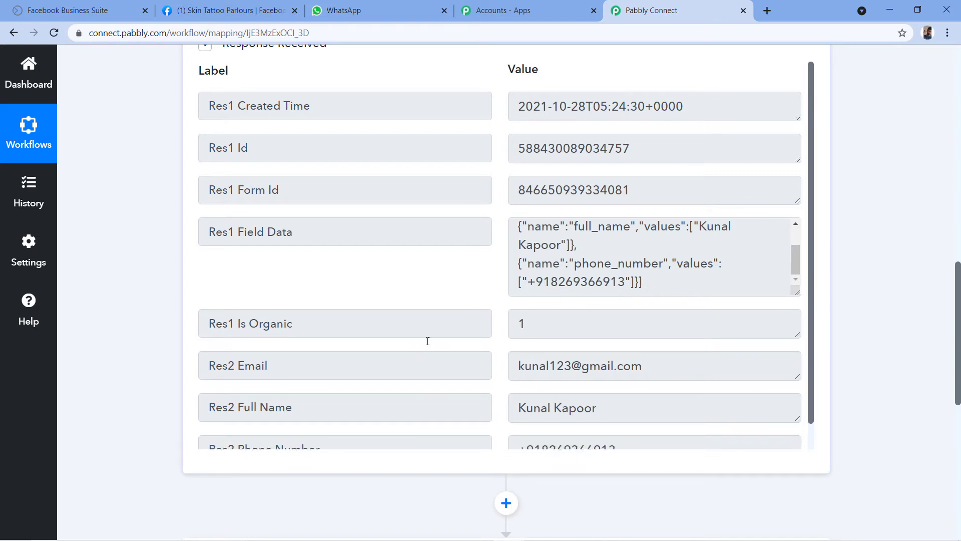
scroll(400, 356, down, 1)
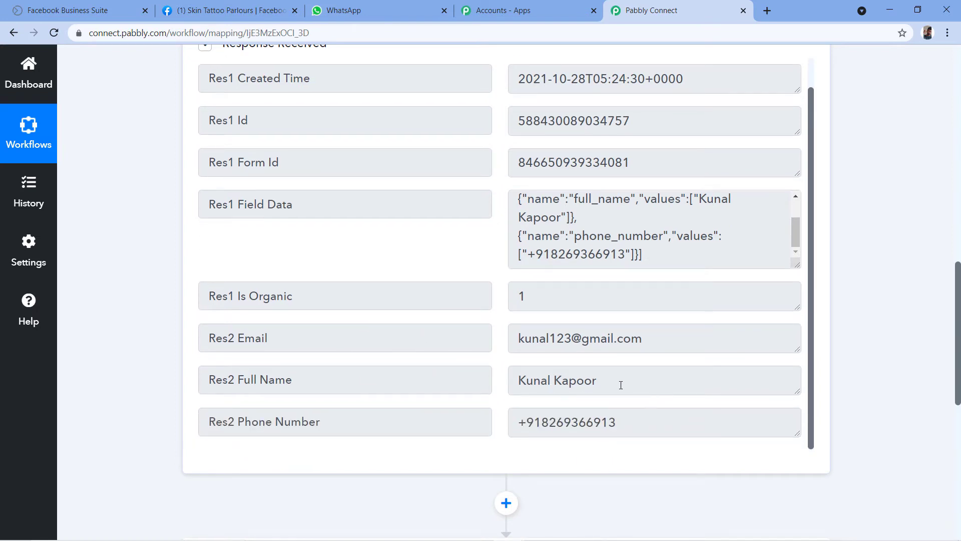
drag(621, 385, 498, 389)
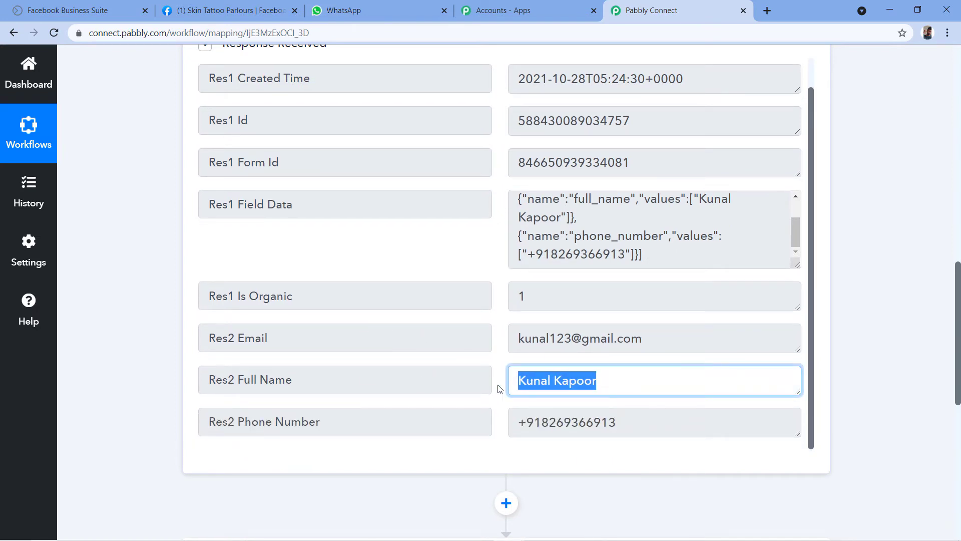
drag(512, 337, 673, 339)
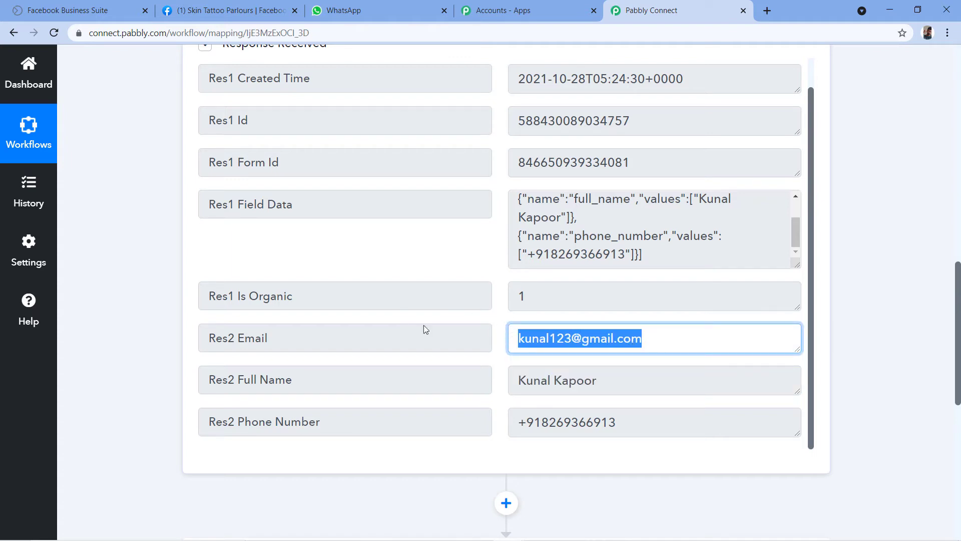
drag(667, 428, 512, 424)
click(500, 361)
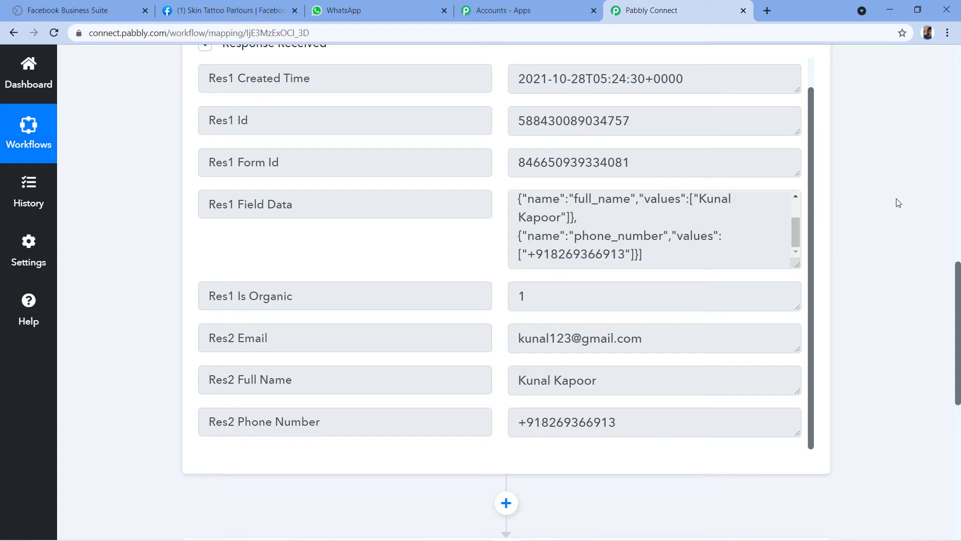
Set the workflow's action app to WhatsApp by 360Dialog with Send Template Message as the action event
scroll(896, 203, down, 6)
click(307, 281)
click(259, 290)
text(360)
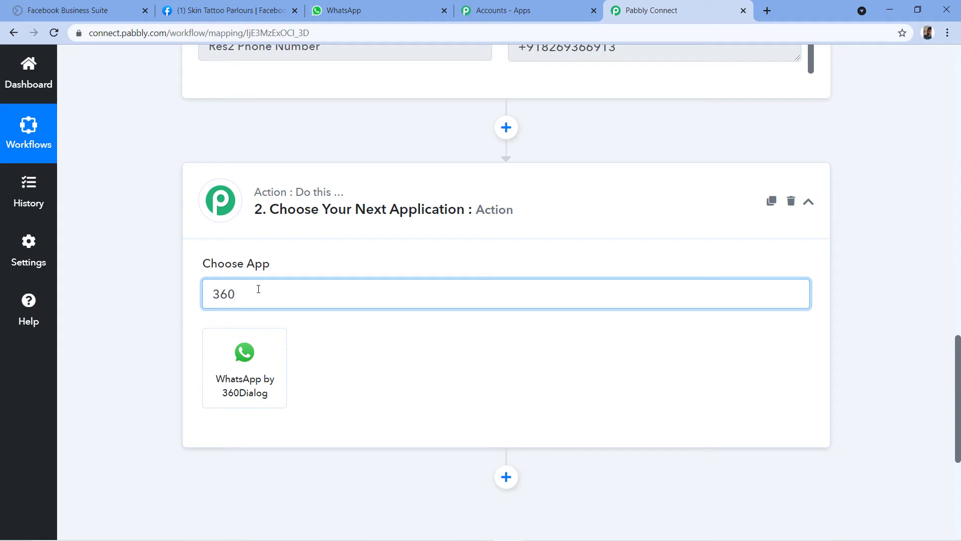
click(265, 356)
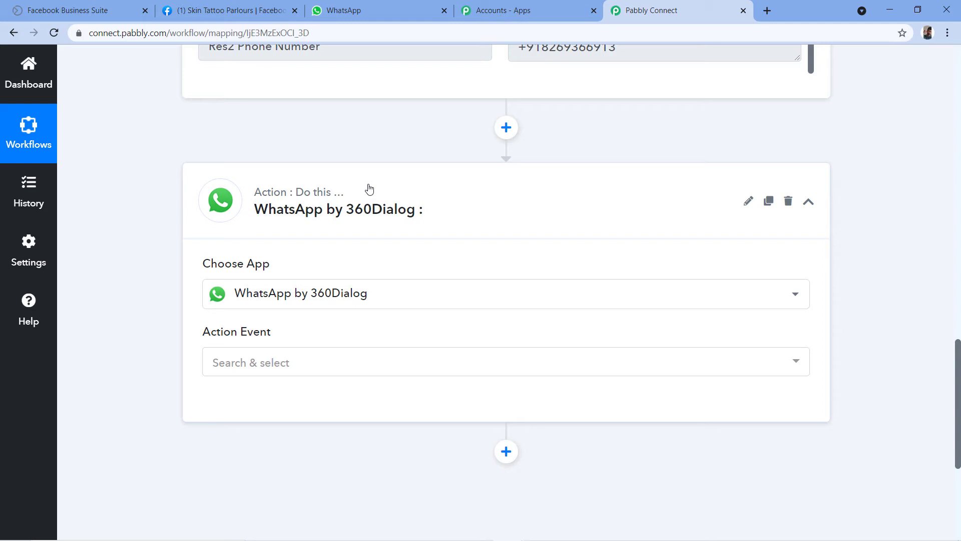
mouse_move(273, 271)
click(280, 366)
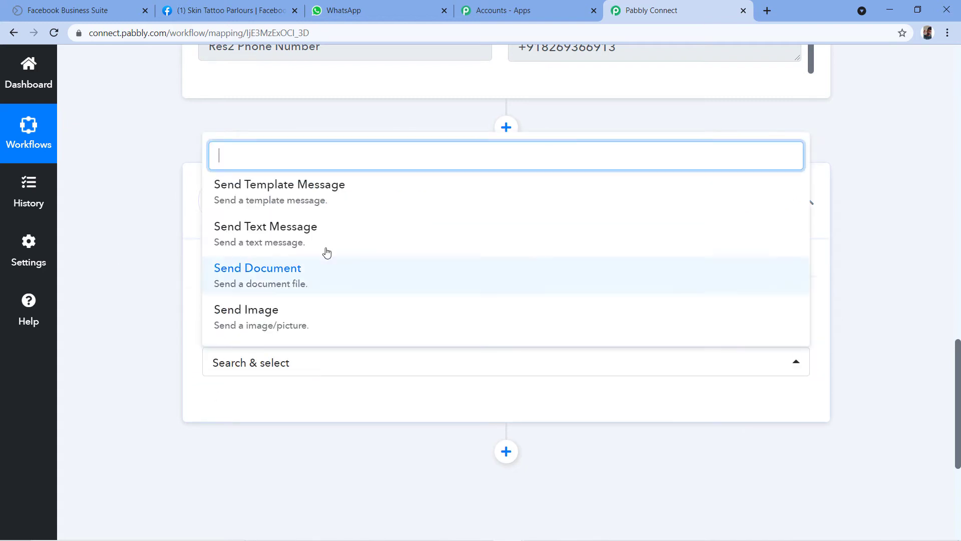
click(284, 201)
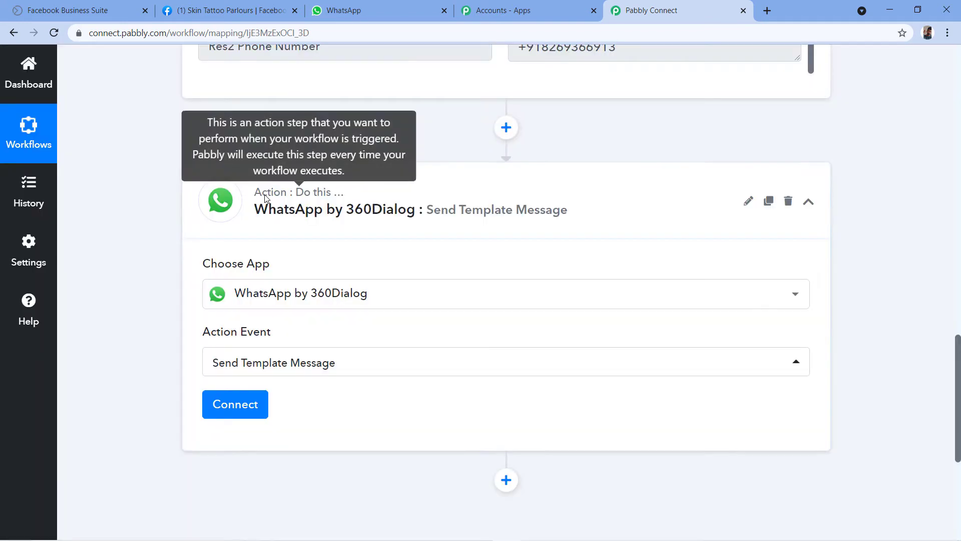
Start adding a new WhatsApp by 360Dialog connection for the action and view its API key requirements
click(230, 406)
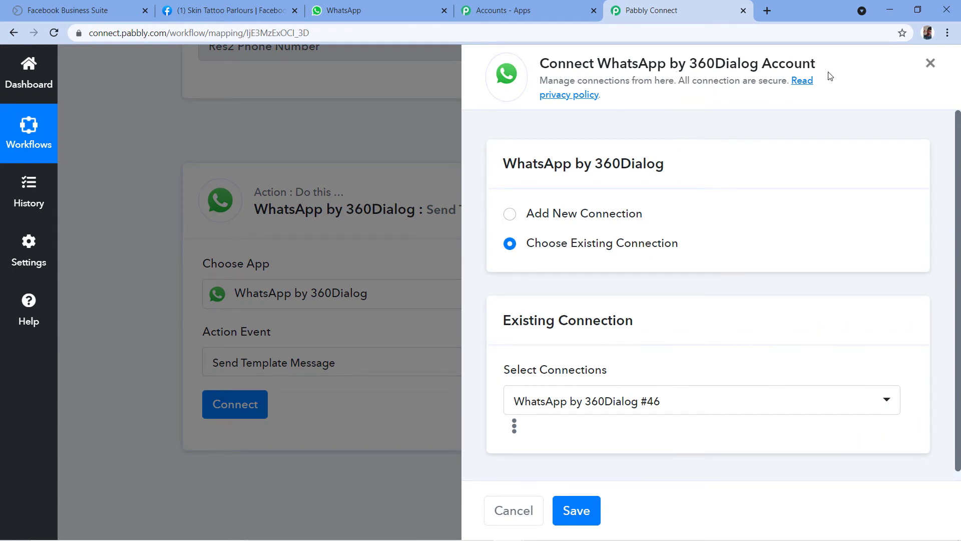
click(509, 213)
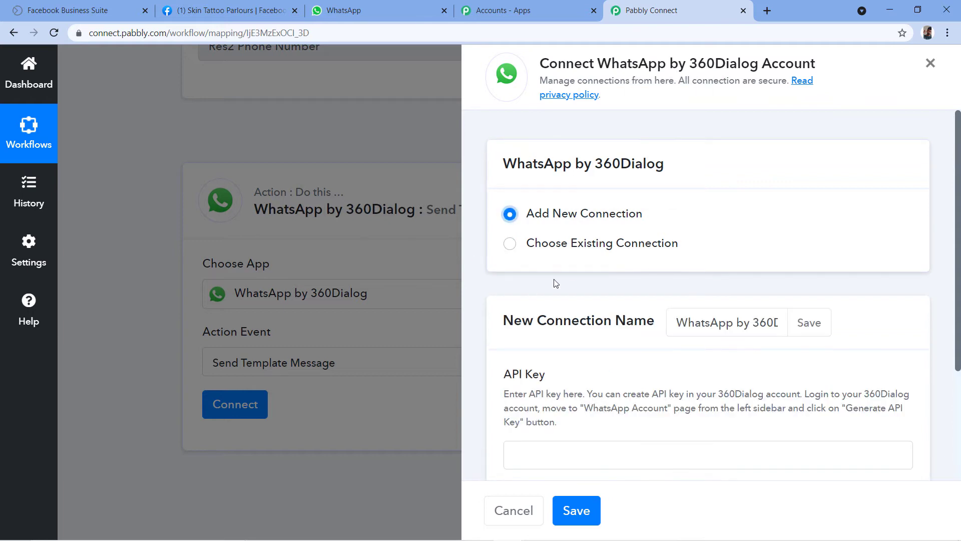
scroll(581, 271, down, 2)
scroll(590, 251, down, 1)
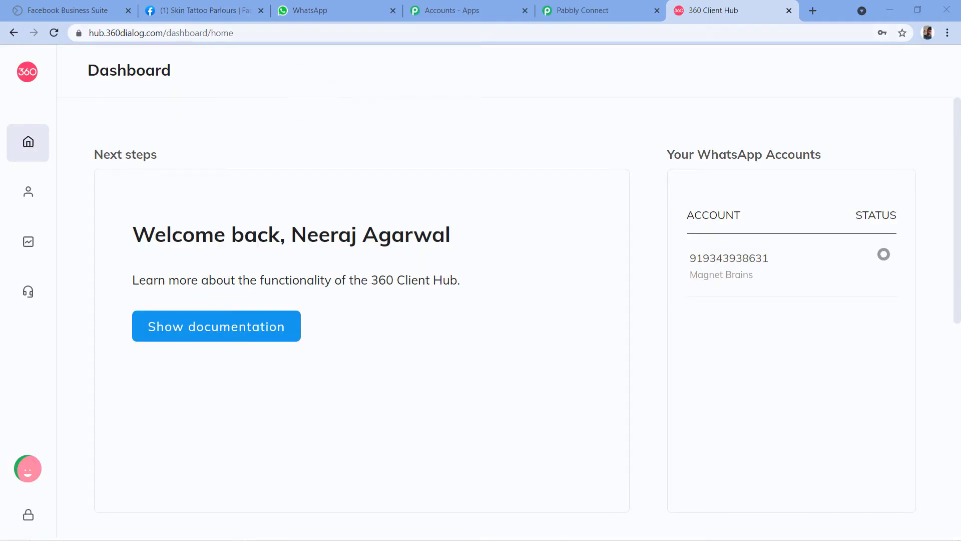
Open the WhatsApp Accounts page in 360 Client Hub and compare its API key option with Pabbly Connect's API Key and Domain requirements
mouse_move(4, 89)
mouse_move(4, 103)
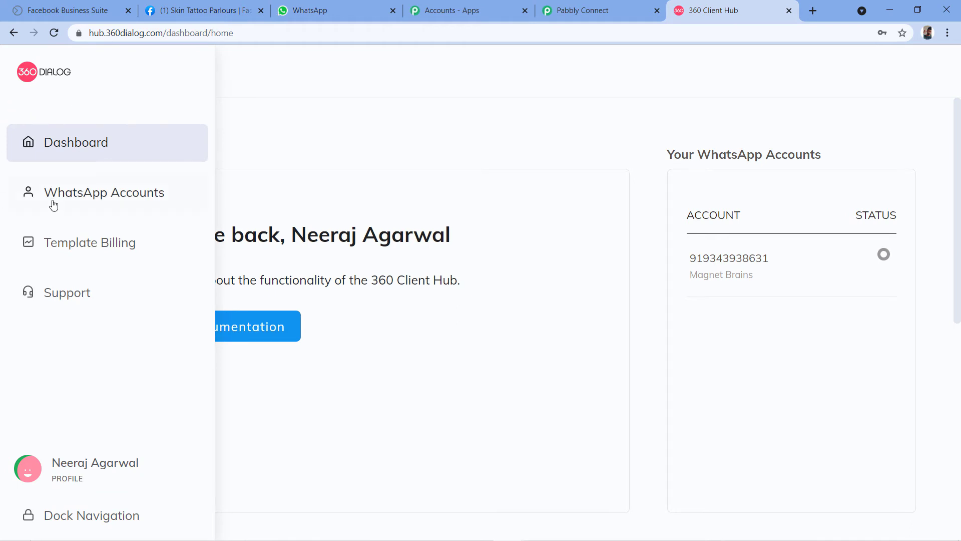
mouse_move(22, 192)
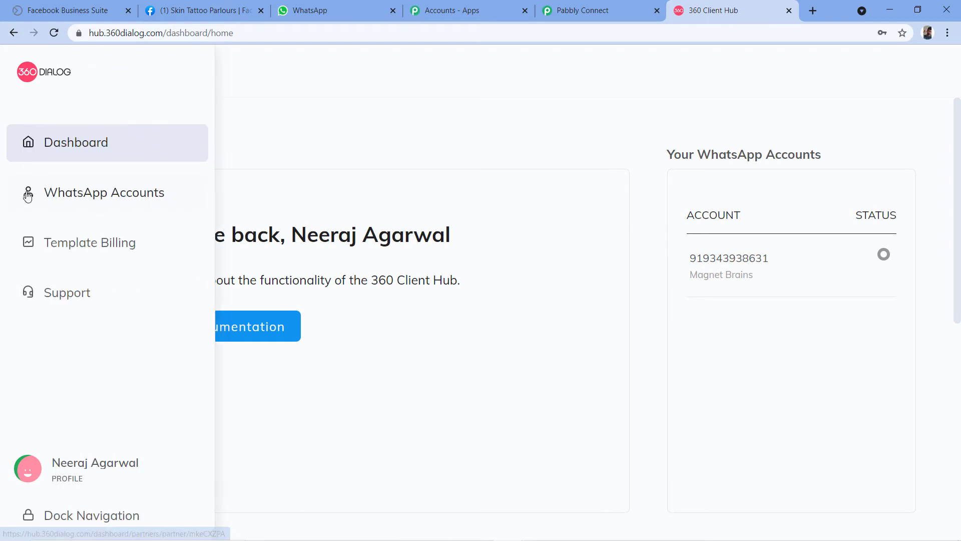
click(87, 194)
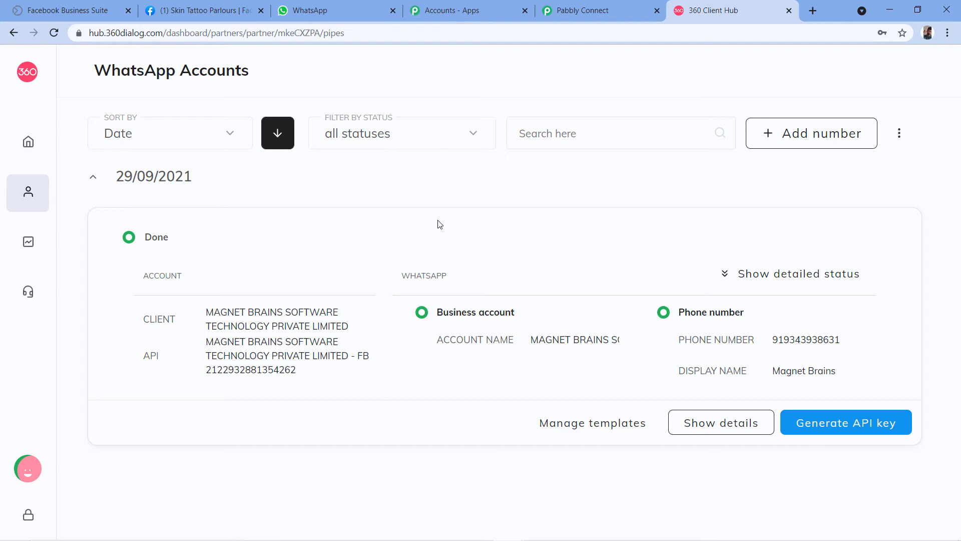
click(617, 8)
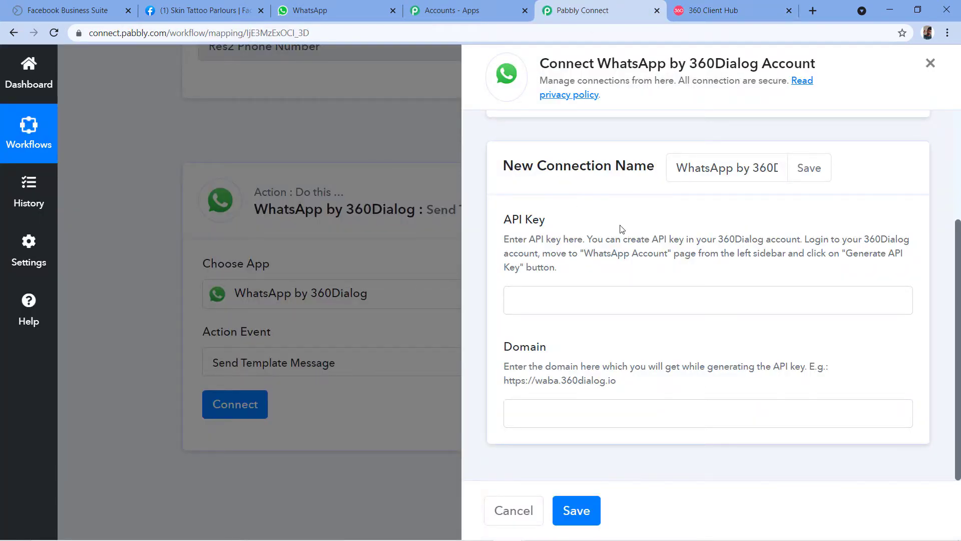
click(728, 9)
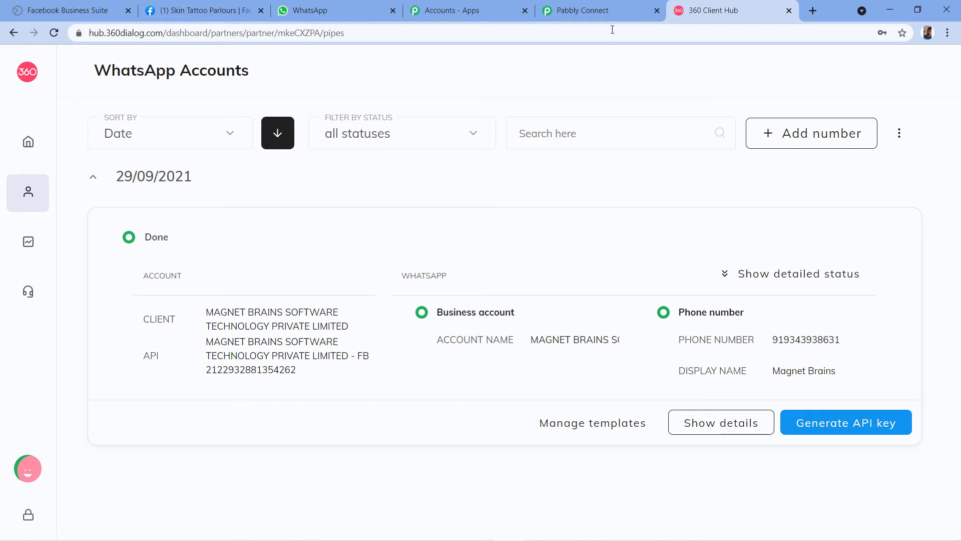
click(605, 5)
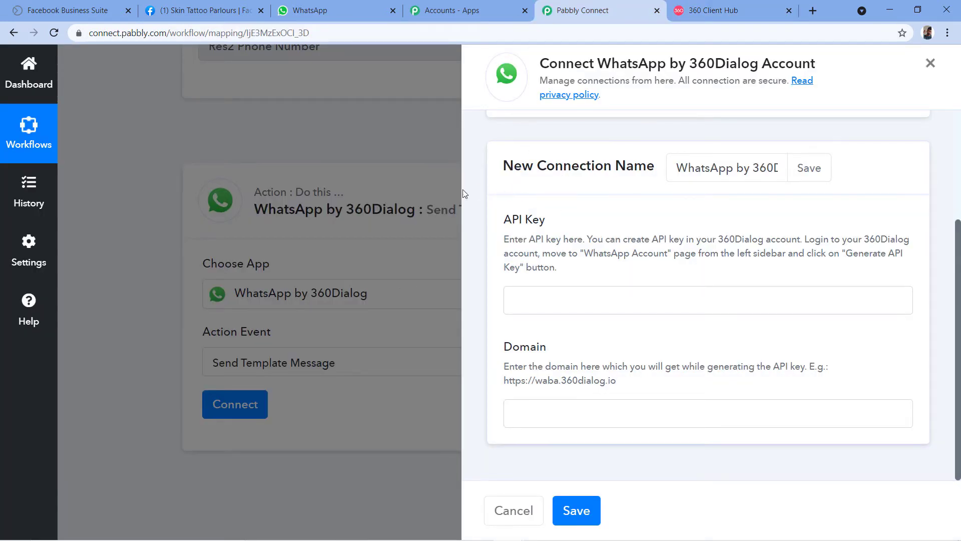
click(709, 11)
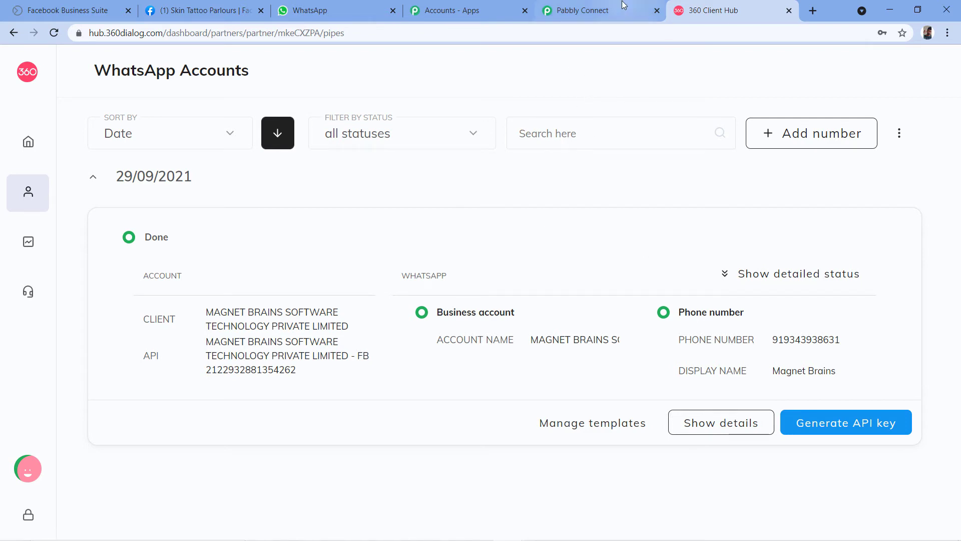
In Pabbly Connect, connect the WhatsApp action through the existing connection WhatsApp by 360Dialog #46 and save it
click(575, 10)
scroll(565, 175, up, 3)
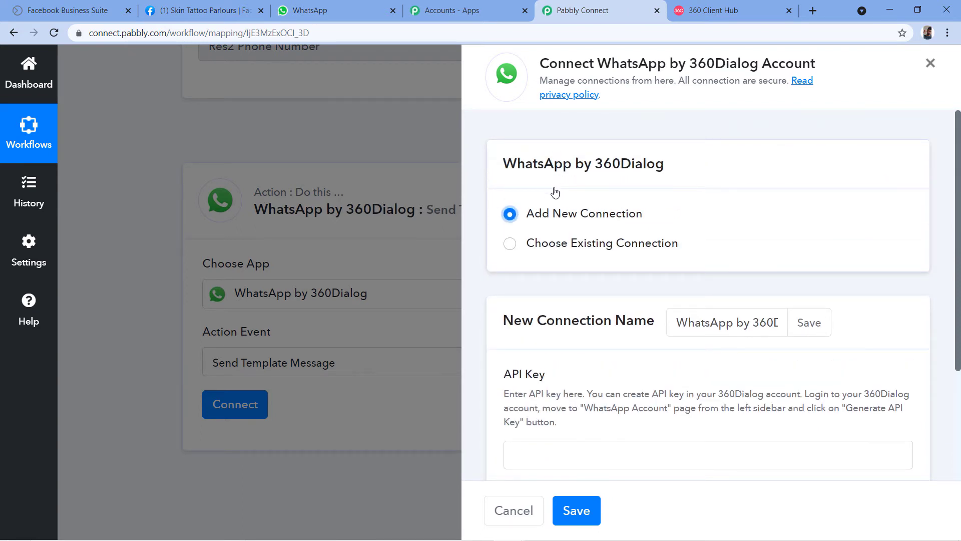
click(510, 245)
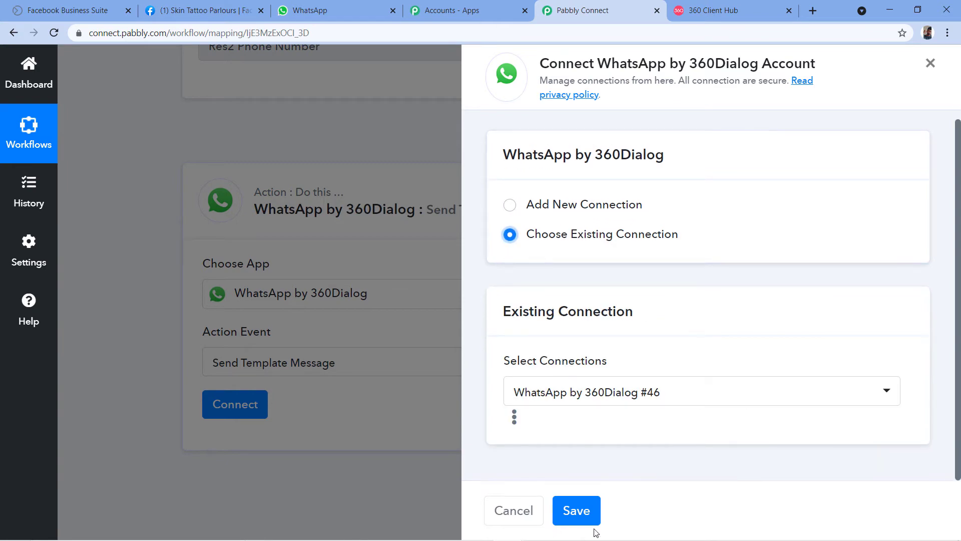
click(582, 510)
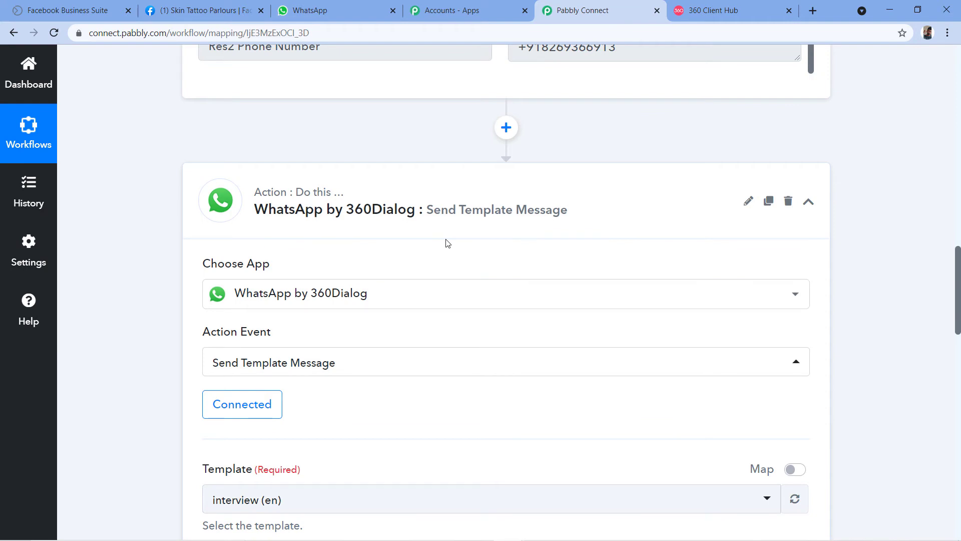
Examine the Send Template Message action's fields and look through the message templates available for its Template field
scroll(447, 244, down, 2)
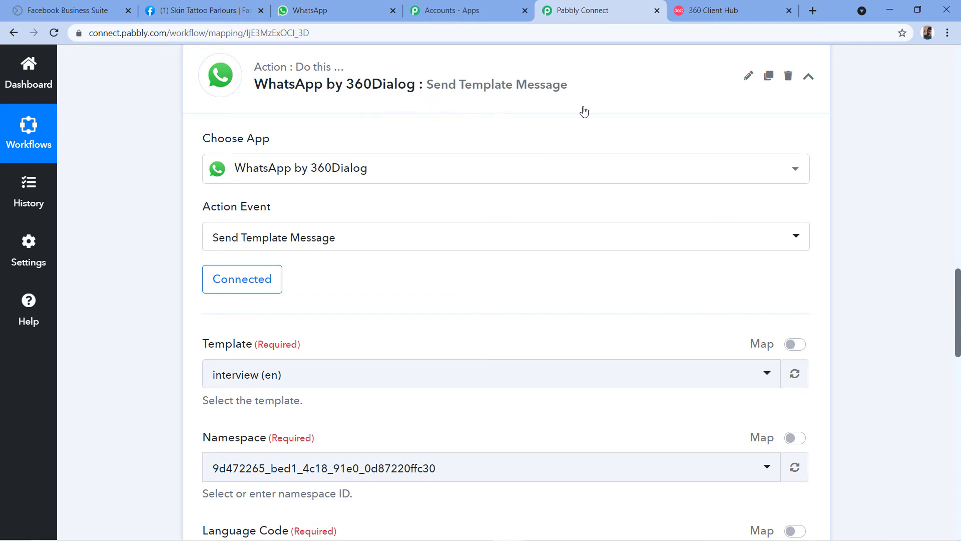
scroll(301, 100, down, 2)
scroll(300, 175, down, 1)
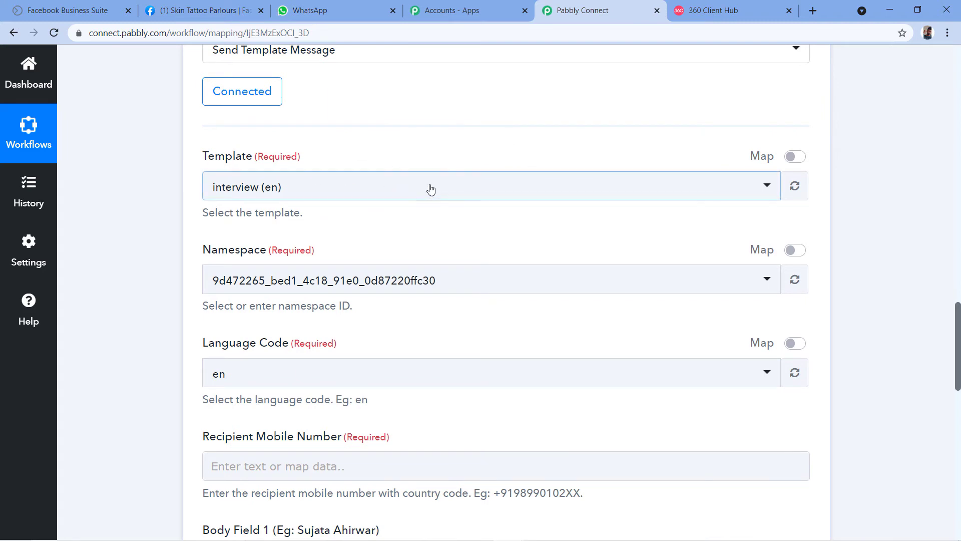
click(347, 188)
scroll(330, 251, down, 5)
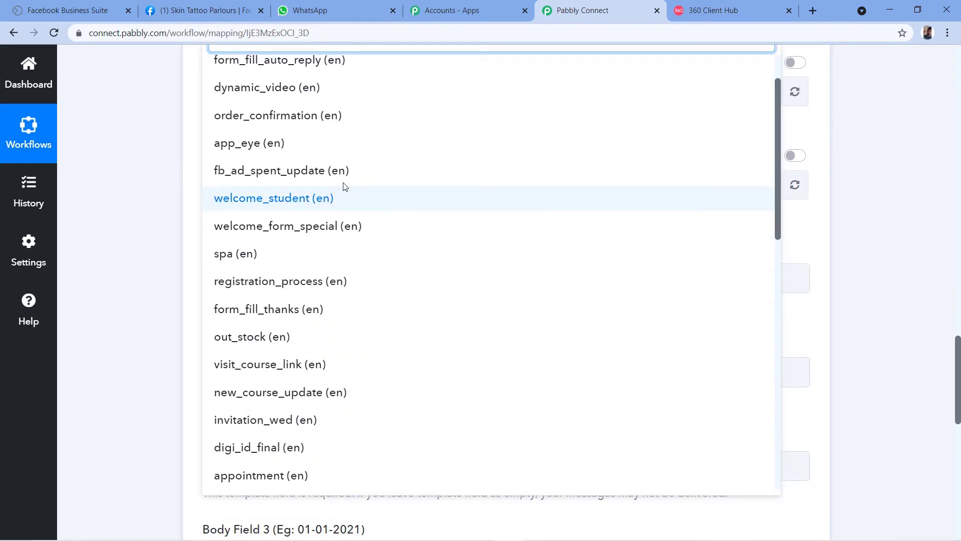
scroll(436, 204, down, 1)
scroll(440, 220, up, 10)
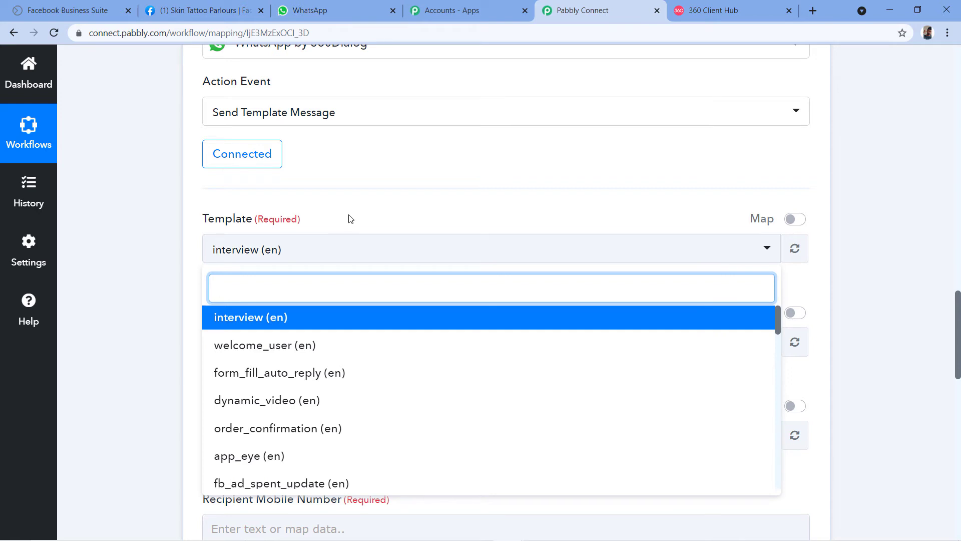
scroll(349, 220, down, 8)
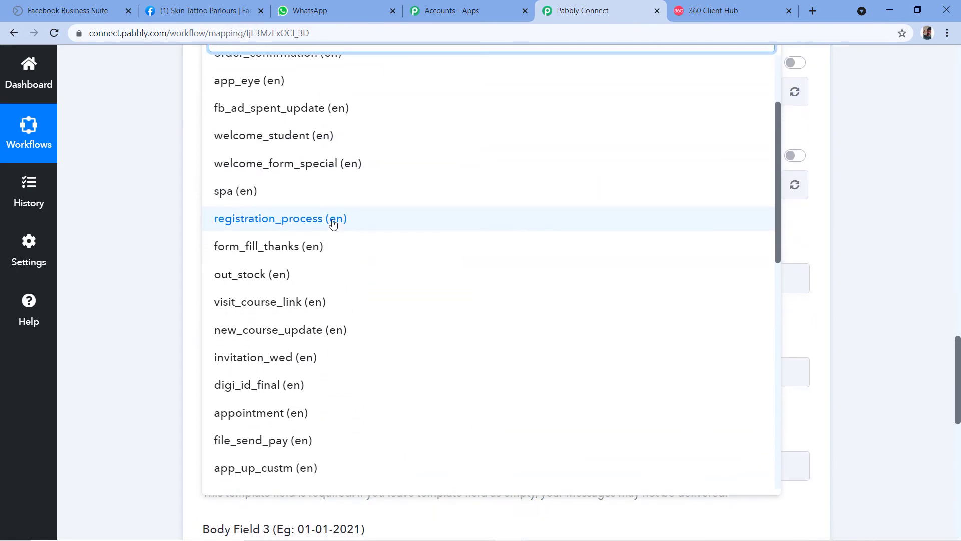
scroll(307, 232, down, 3)
scroll(360, 248, up, 10)
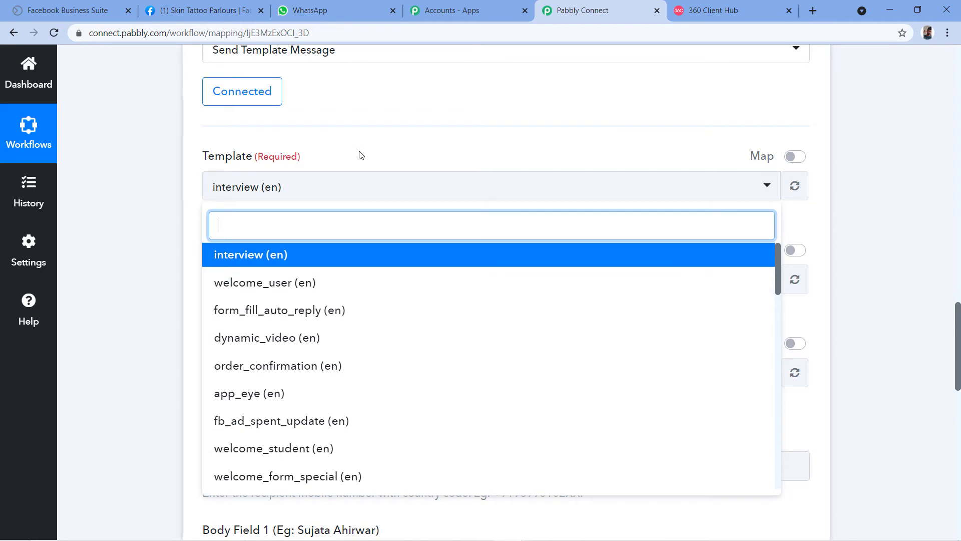
Switch to 360 Client Hub, open the WhatsApp account's template management and compare its template list with the workflow's template choices
click(739, 10)
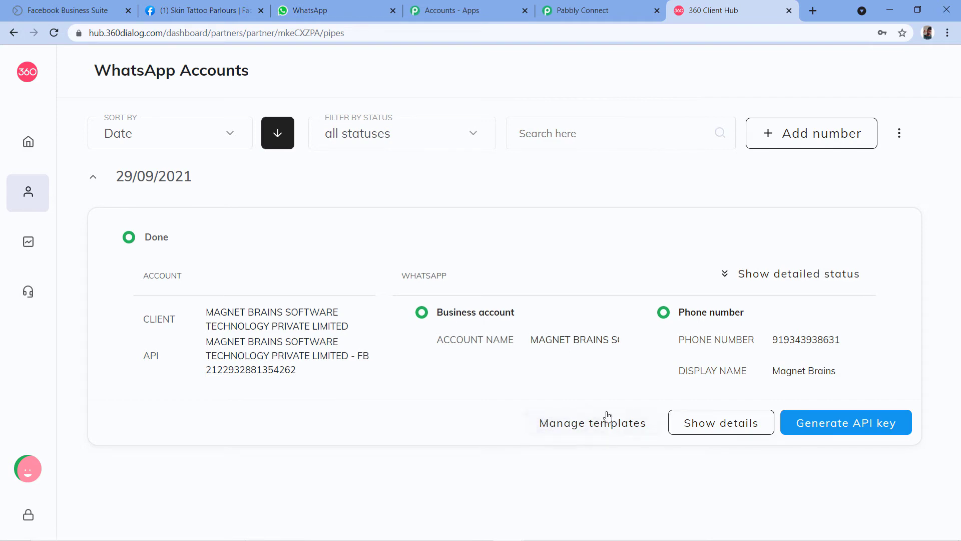
click(577, 423)
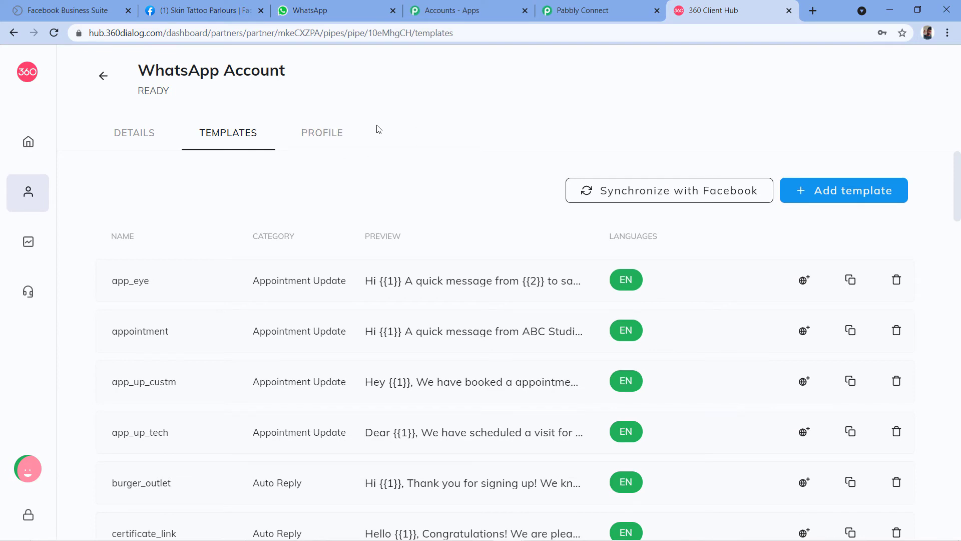
scroll(344, 212, down, 10)
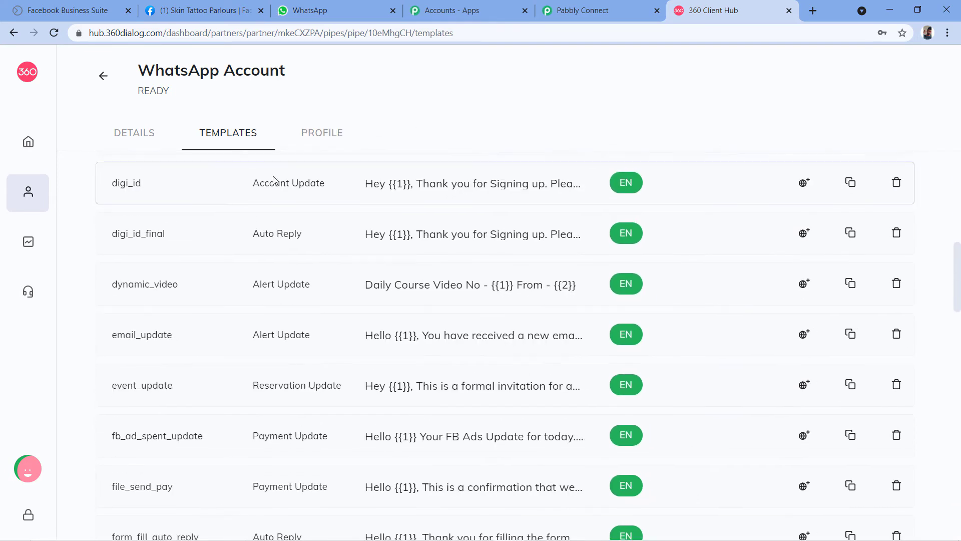
scroll(280, 182, down, 1)
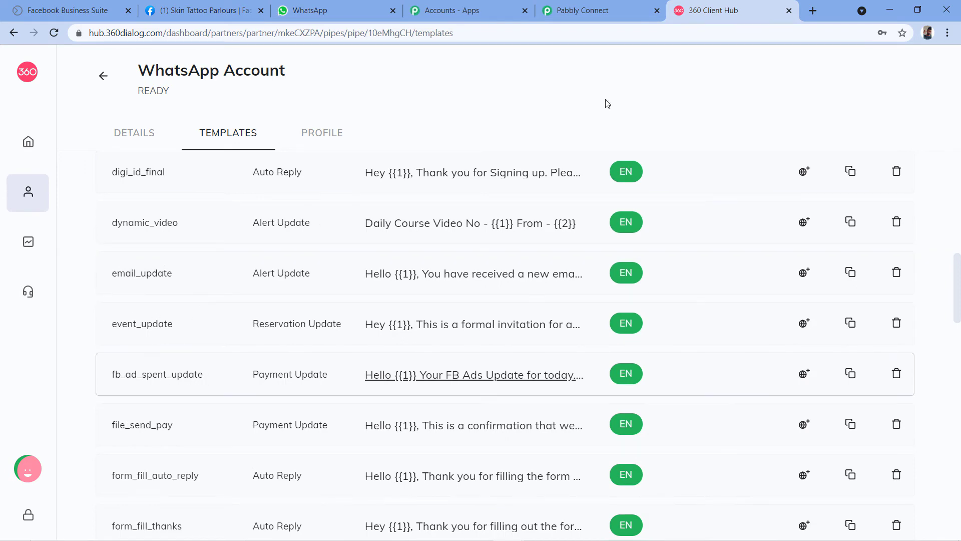
click(596, 10)
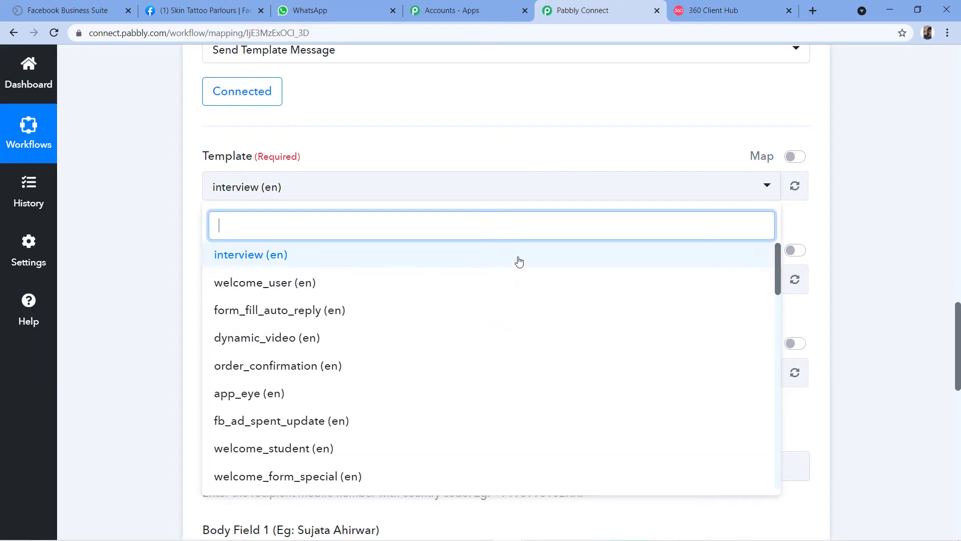
click(714, 10)
scroll(387, 234, up, 6)
scroll(387, 234, up, 5)
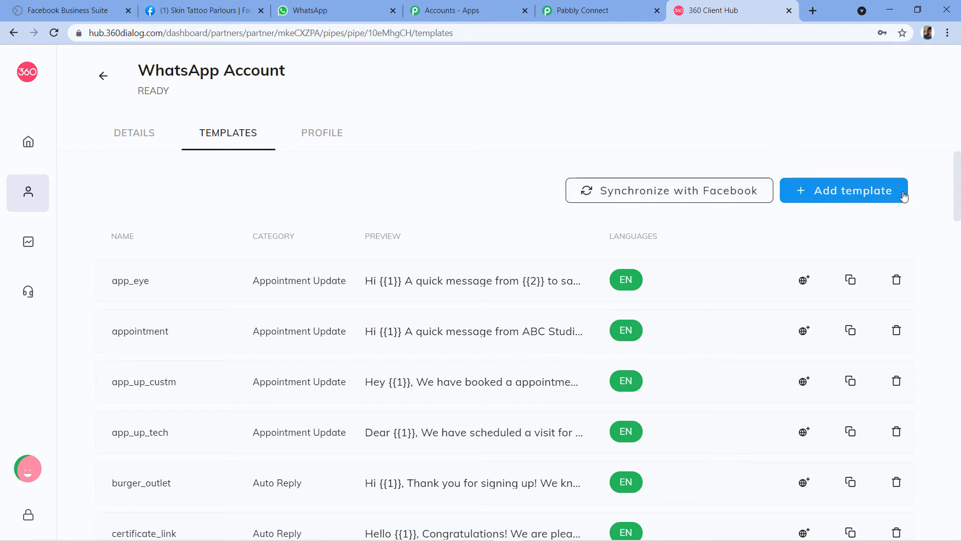
Examine the name, category, language, template type and body settings of a new template, and close the form without creating one
click(817, 192)
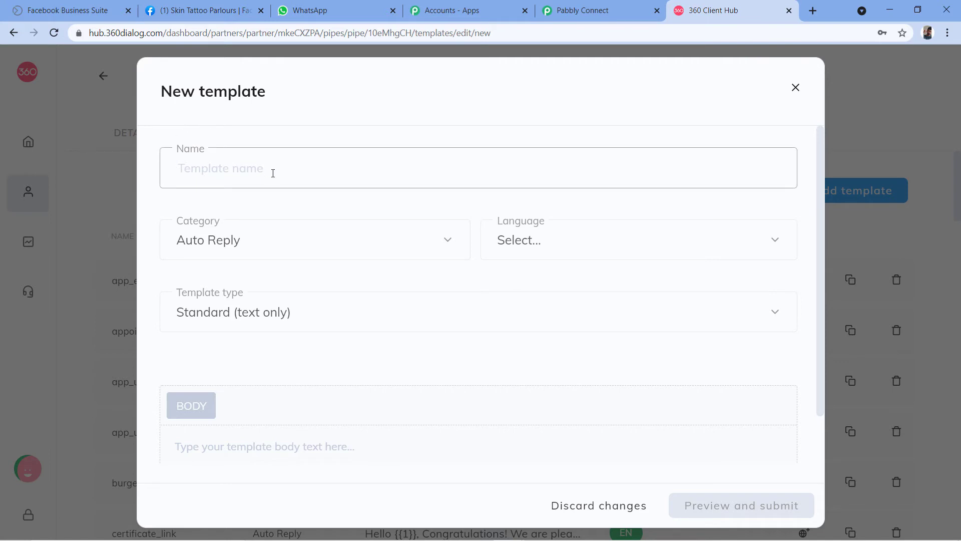
click(313, 245)
click(553, 248)
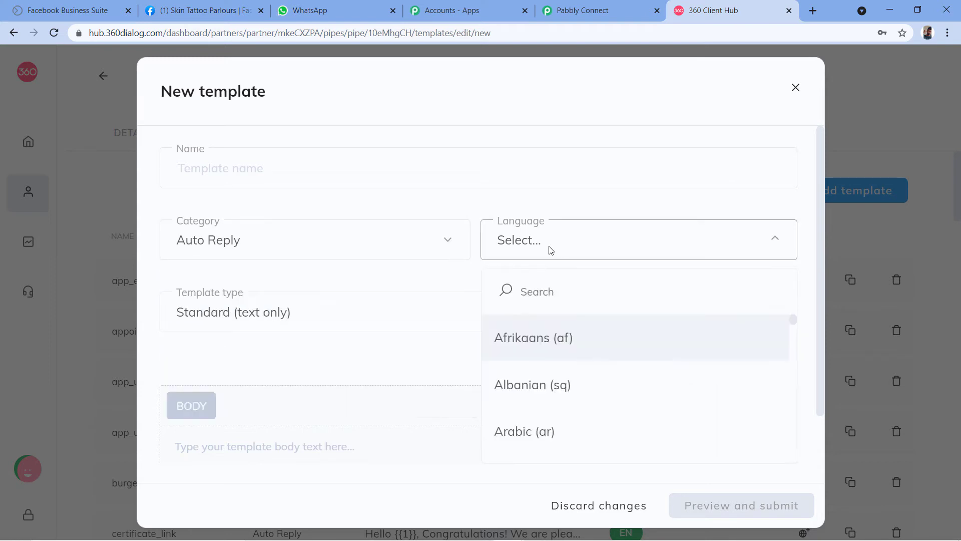
click(448, 209)
scroll(339, 242, down, 1)
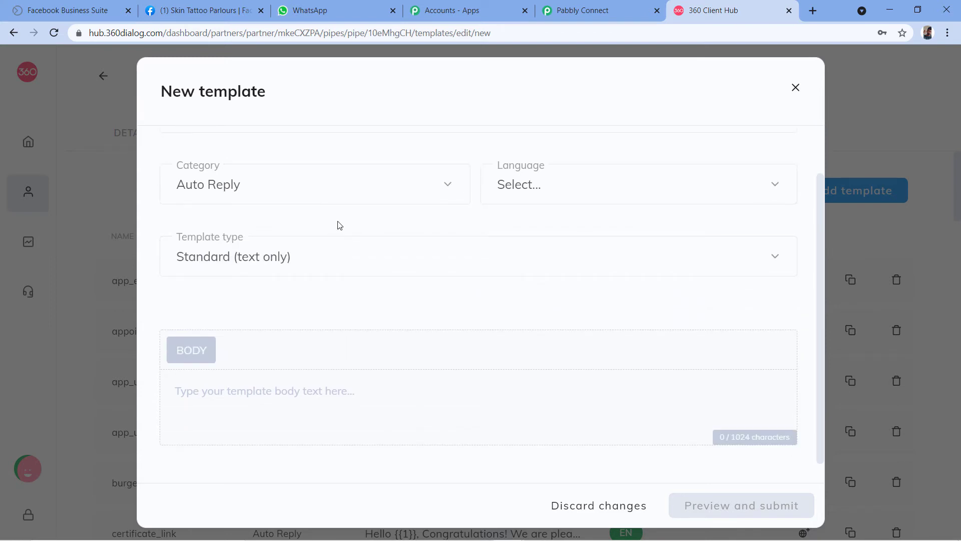
click(327, 257)
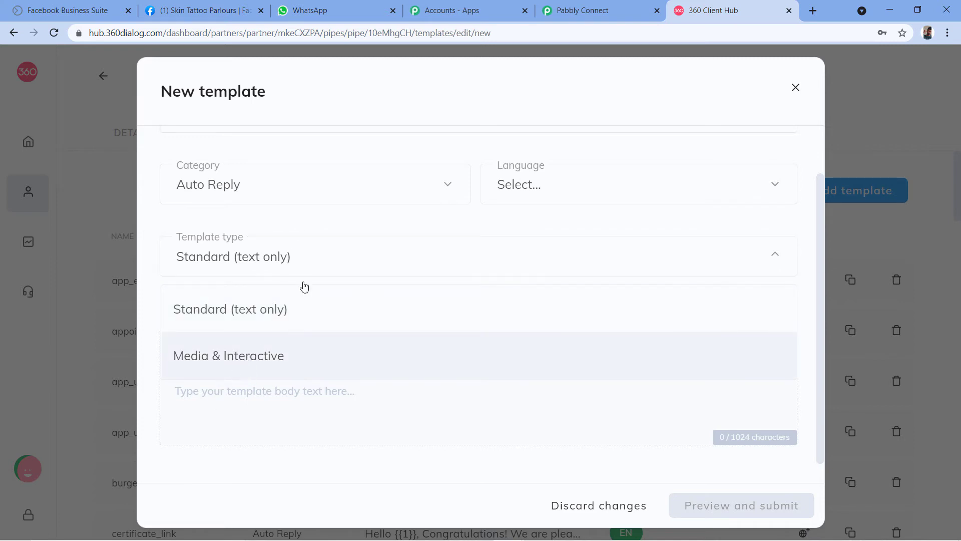
click(345, 220)
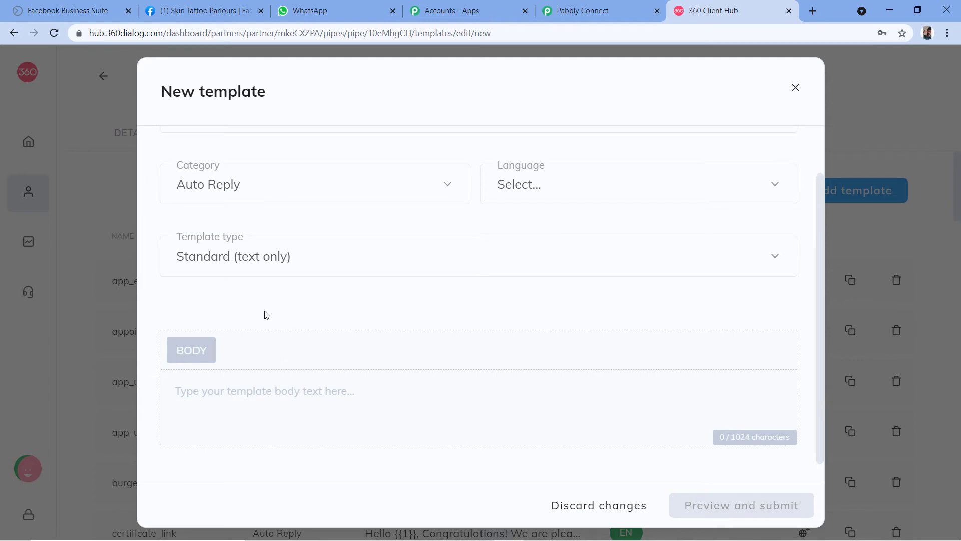
scroll(295, 142, up, 1)
scroll(170, 258, down, 1)
scroll(550, 335, up, 1)
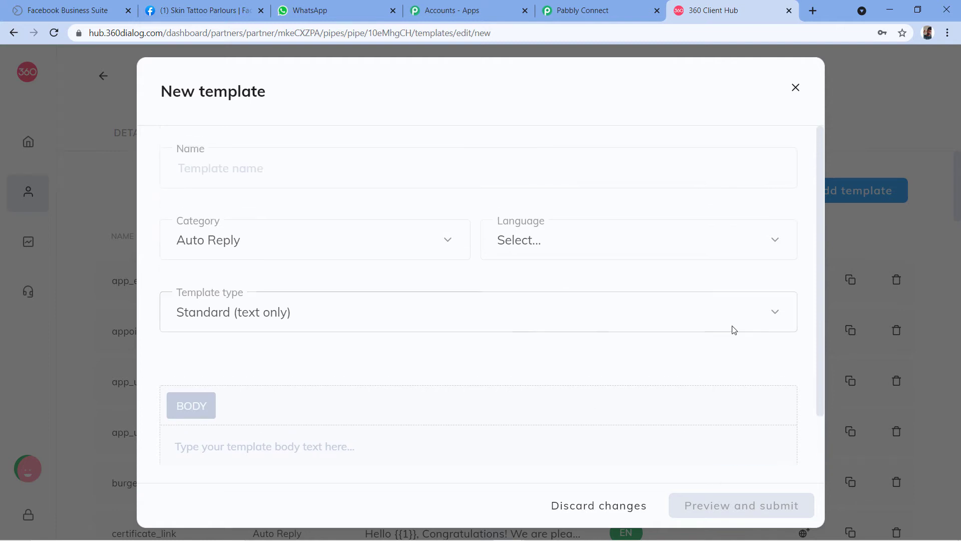
click(796, 88)
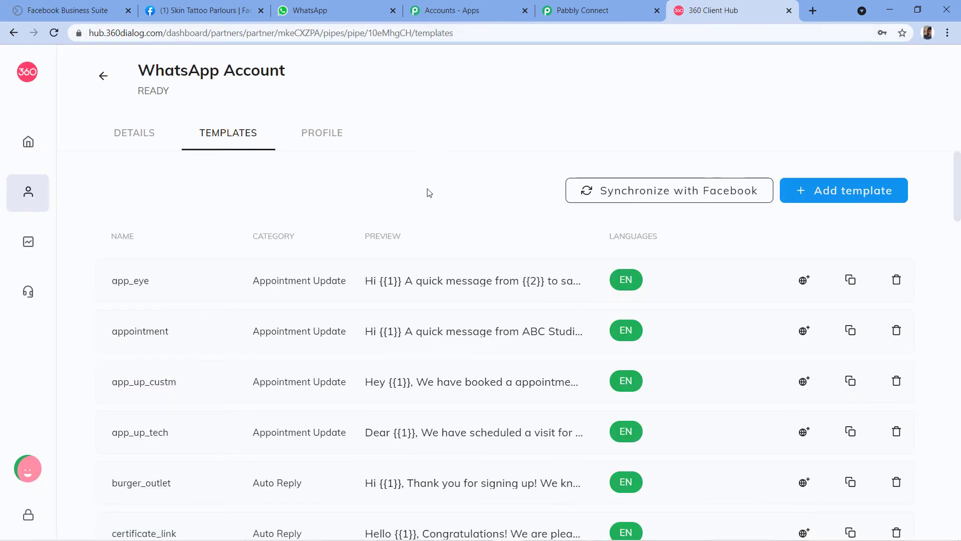
Find the send_brochure_final template in the account's template list and open its preview
mouse_move(624, 285)
scroll(120, 194, down, 5)
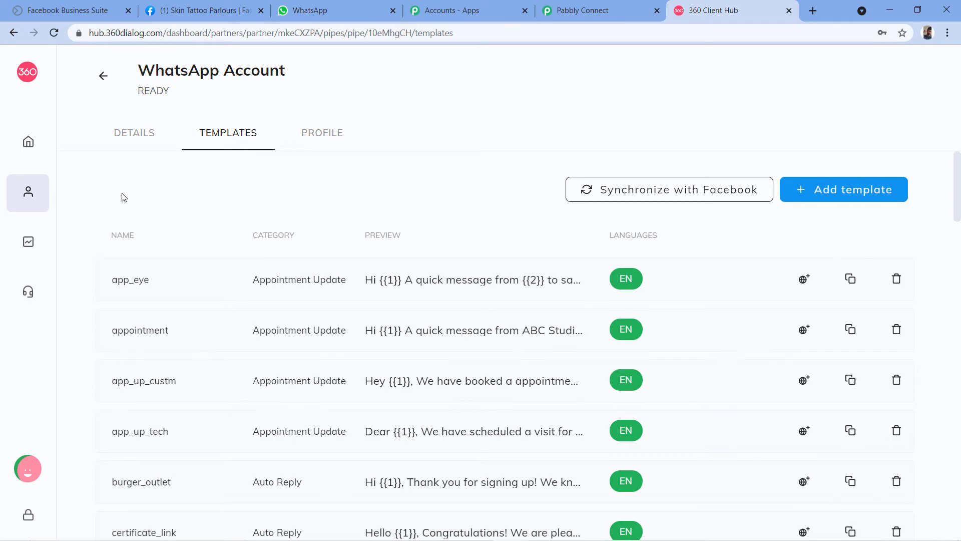
scroll(105, 188, down, 12)
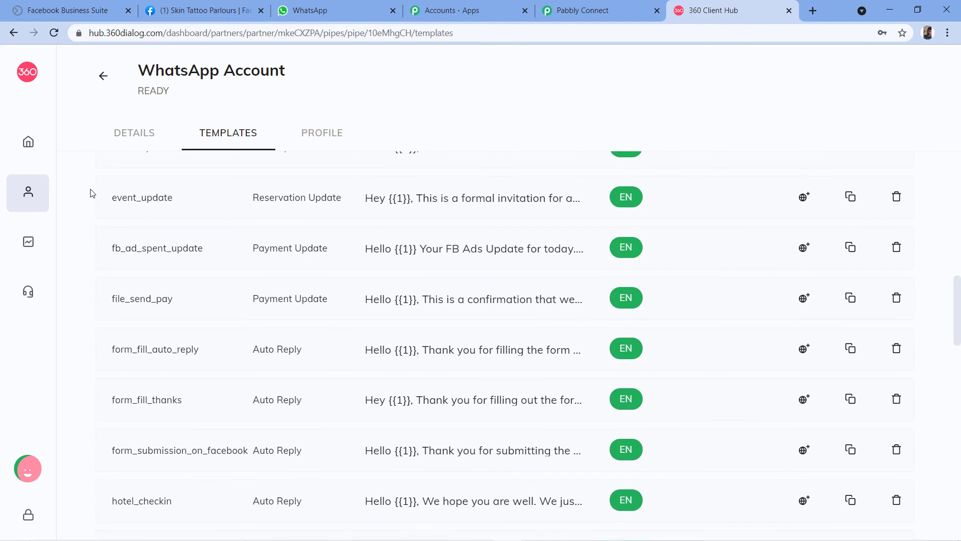
scroll(92, 193, down, 6)
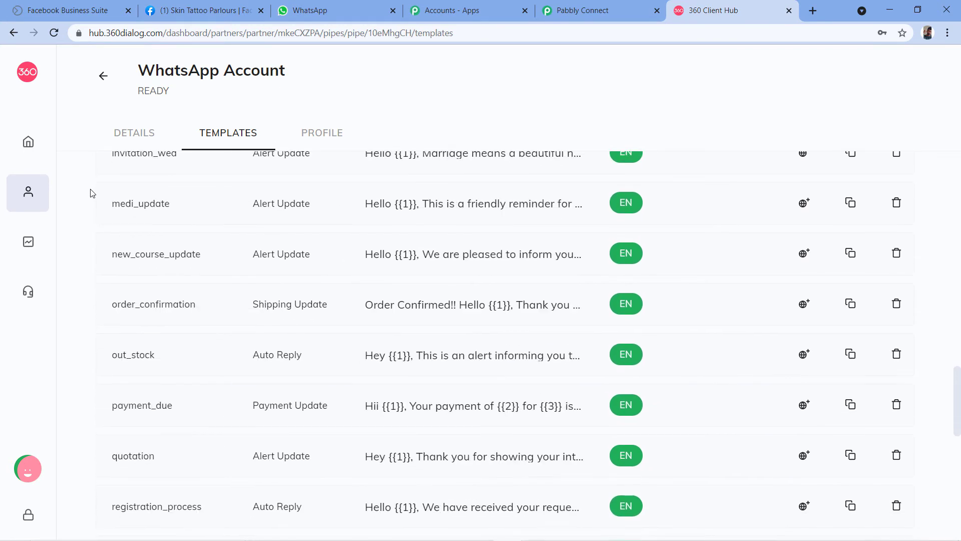
scroll(93, 193, down, 1)
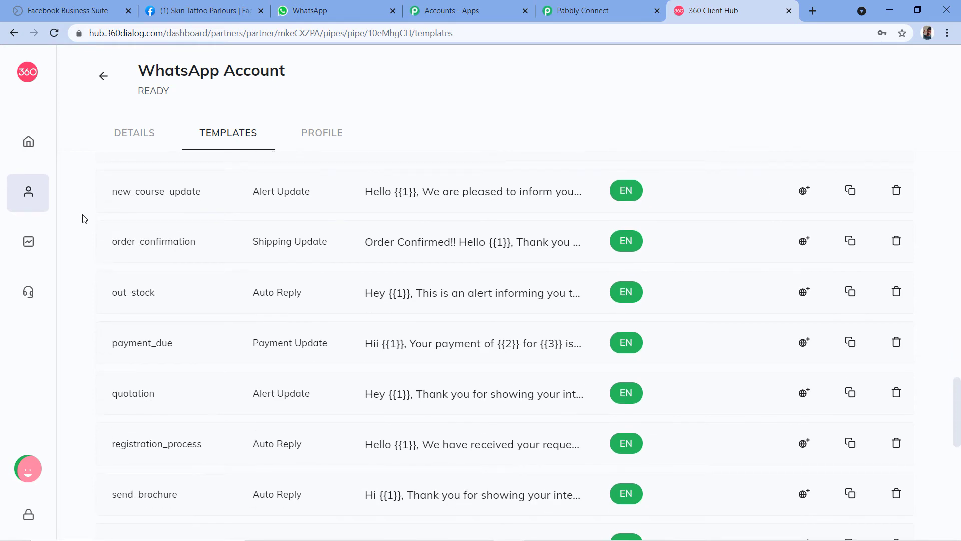
scroll(81, 217, down, 2)
scroll(83, 219, up, 2)
scroll(82, 218, up, 1)
scroll(83, 218, down, 6)
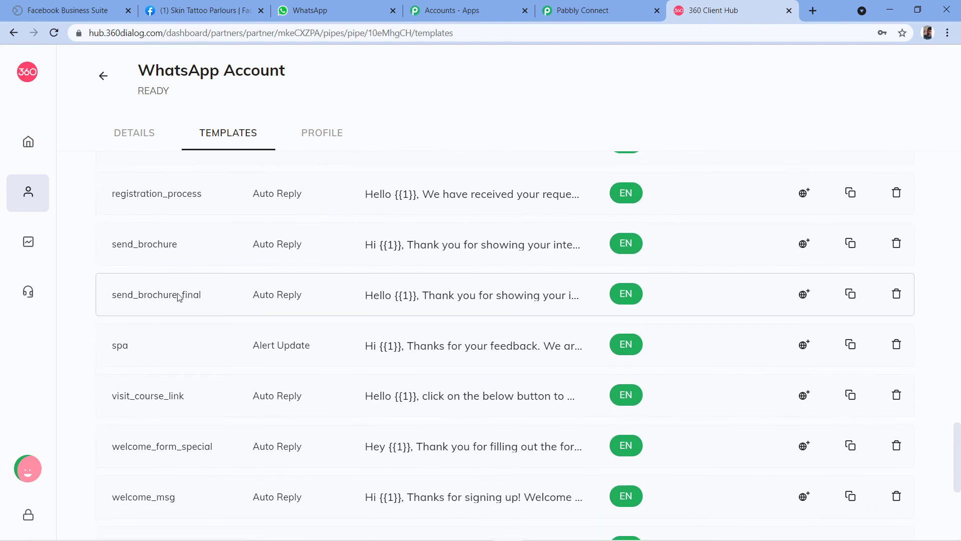
click(440, 300)
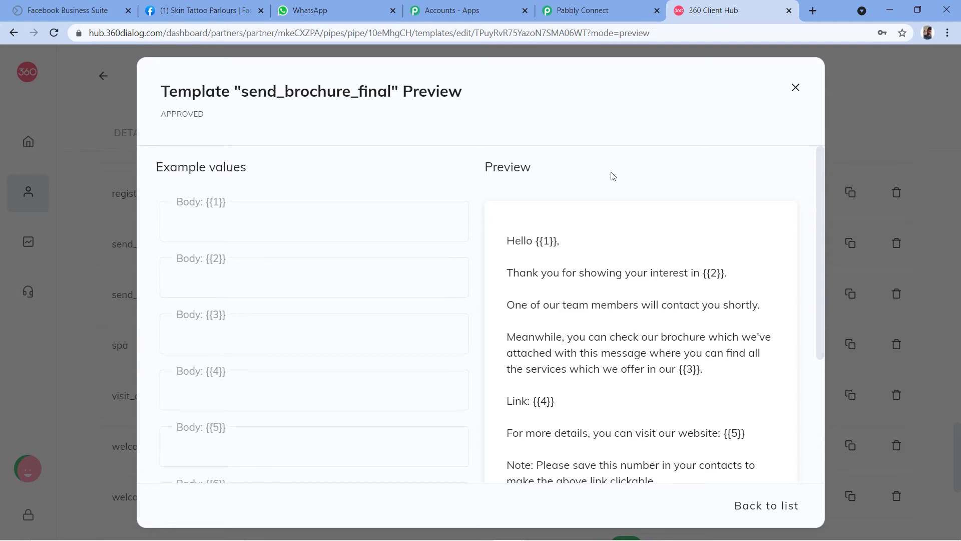
Read through the send_brochure_final template's message preview and examine the {{1}} placeholder in its greeting
scroll(622, 145, down, 3)
scroll(581, 178, up, 2)
scroll(583, 179, down, 1)
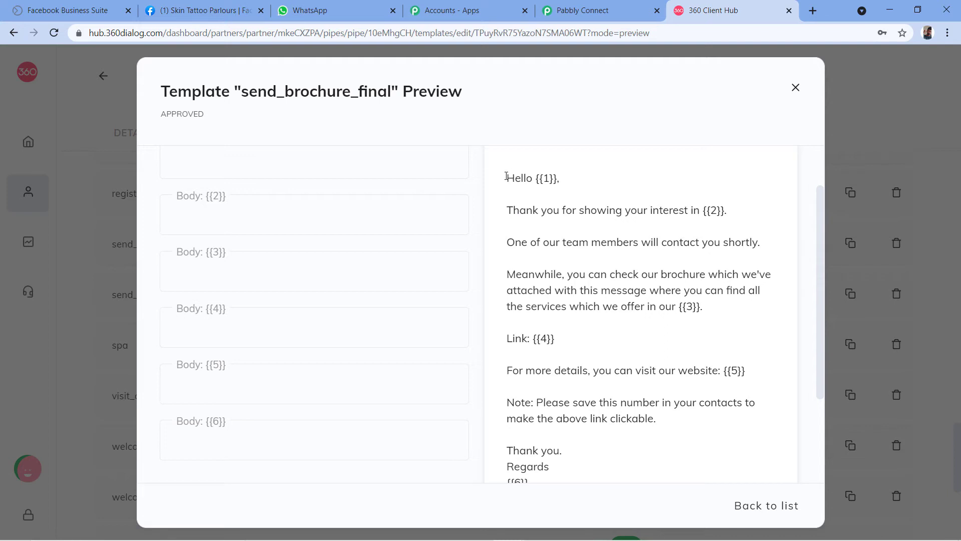
scroll(522, 168, down, 3)
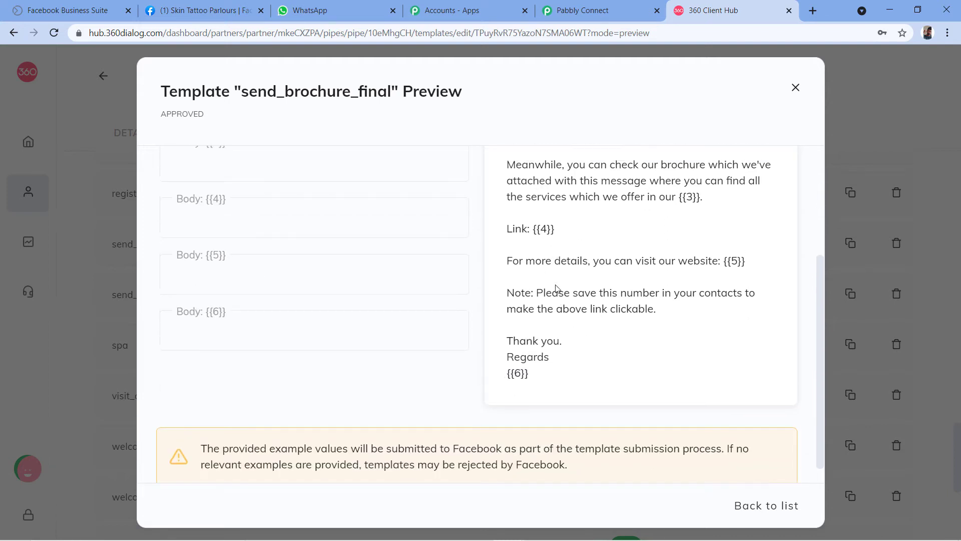
scroll(556, 289, up, 3)
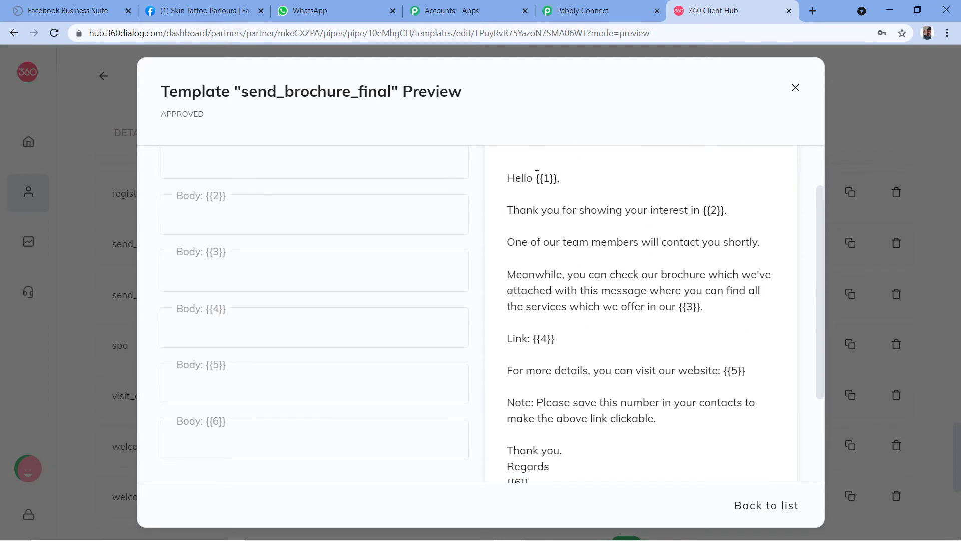
drag(536, 183, 557, 183)
scroll(585, 386, down, 1)
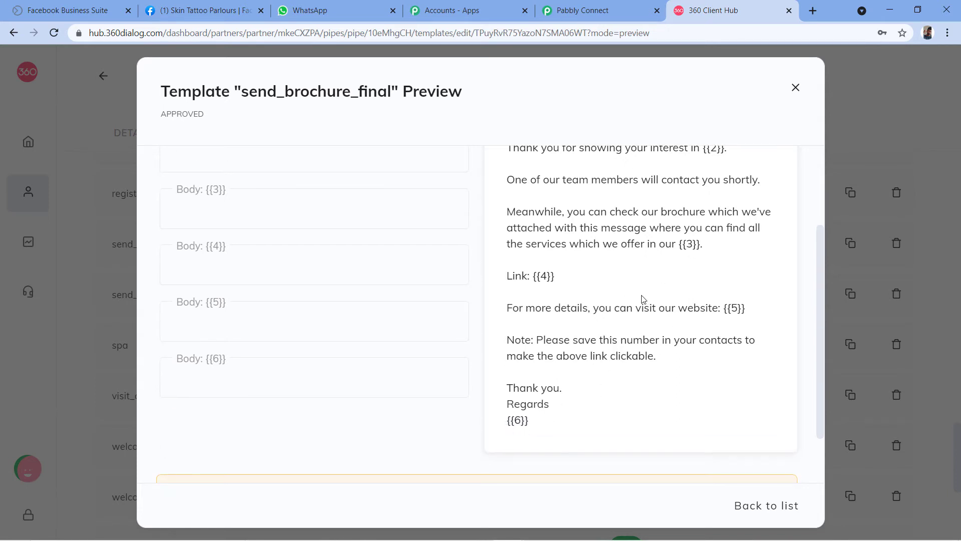
scroll(646, 299, up, 1)
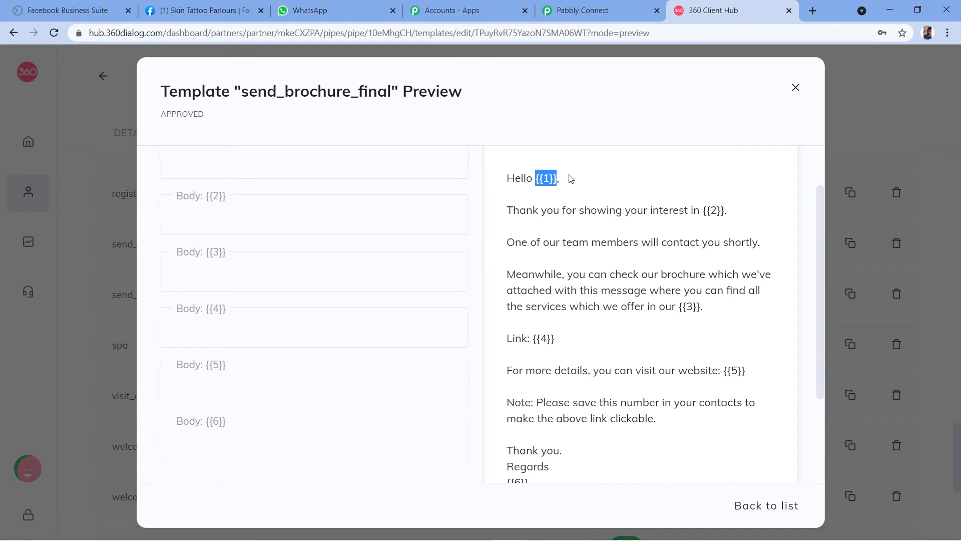
click(545, 179)
scroll(591, 204, up, 1)
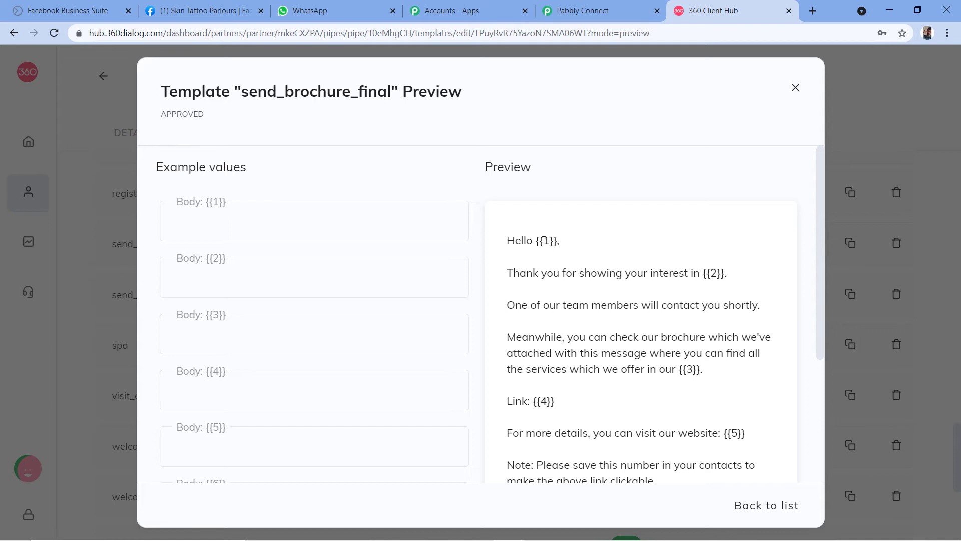
double_click(545, 240)
scroll(562, 242, down, 1)
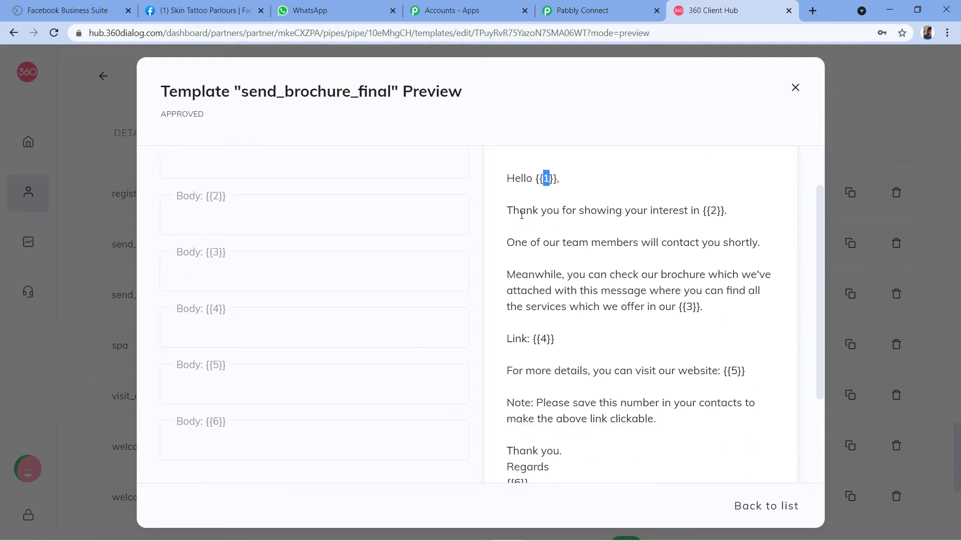
Examine placeholders {{2}} to {{6}} in the template's message preview, from the interest line down to the closing signature
drag(704, 211, 725, 214)
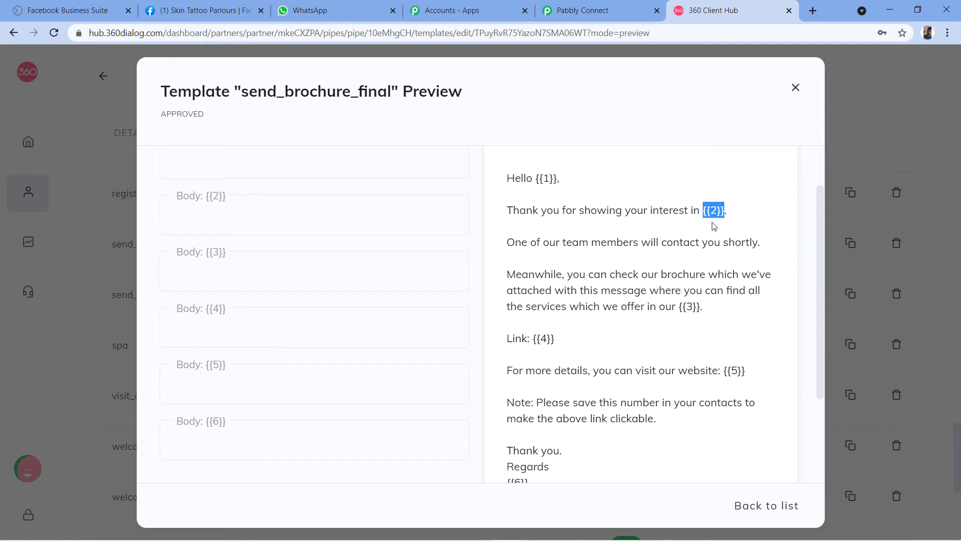
scroll(741, 208, down, 1)
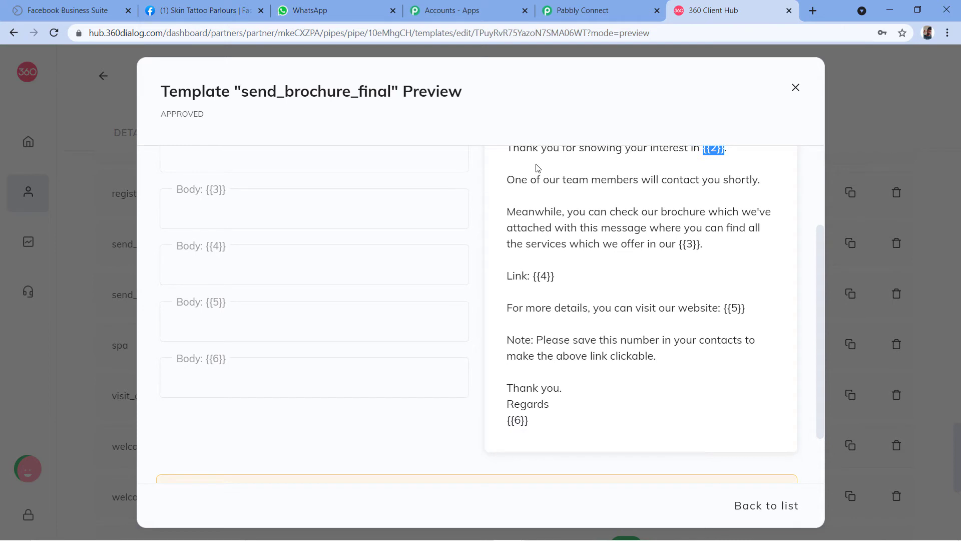
scroll(518, 195, up, 1)
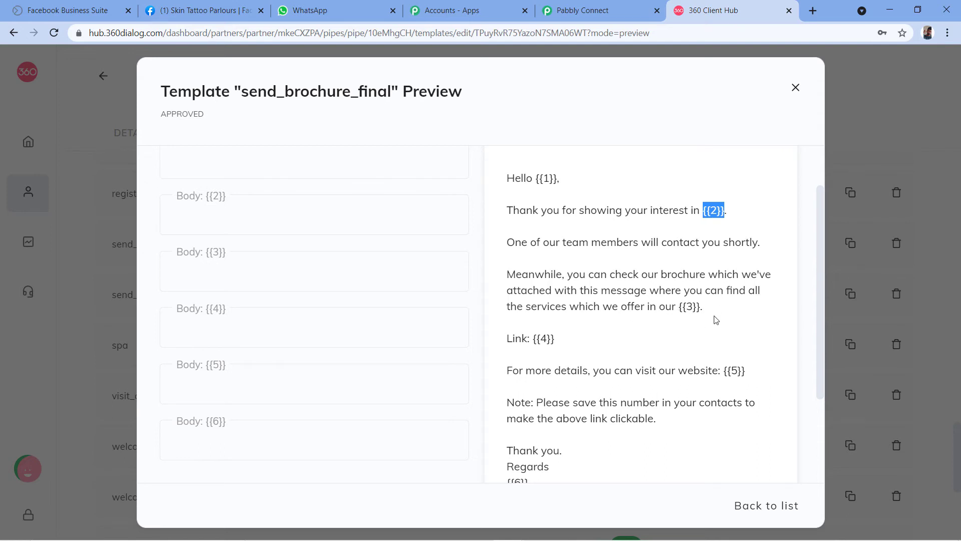
scroll(713, 315, down, 2)
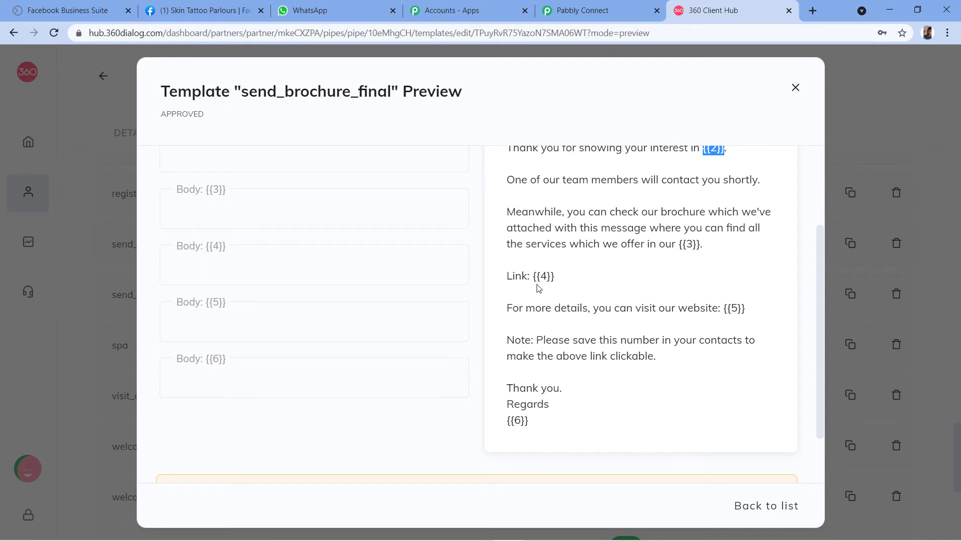
drag(539, 276, 547, 277)
click(565, 280)
scroll(538, 277, down, 2)
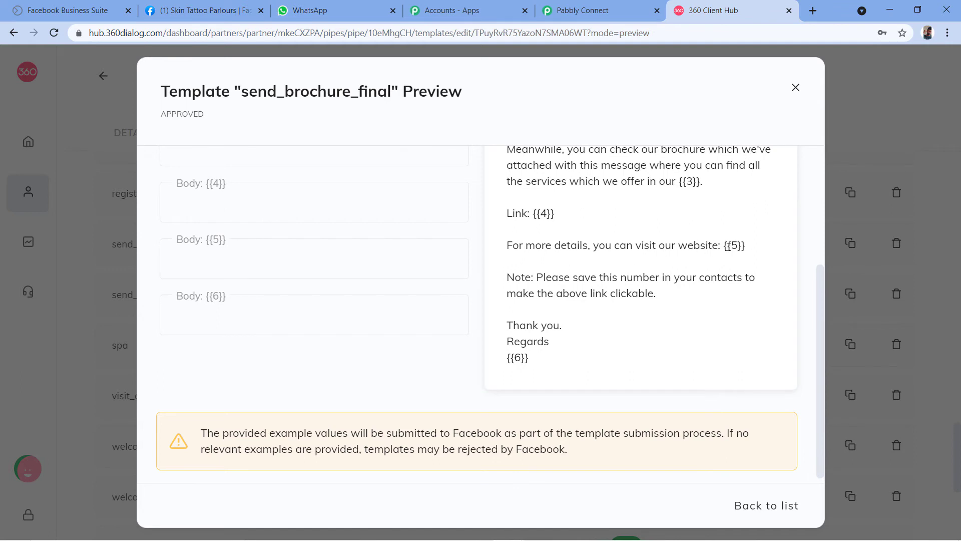
drag(731, 246, 739, 247)
drag(529, 358, 505, 360)
click(552, 372)
scroll(569, 349, up, 4)
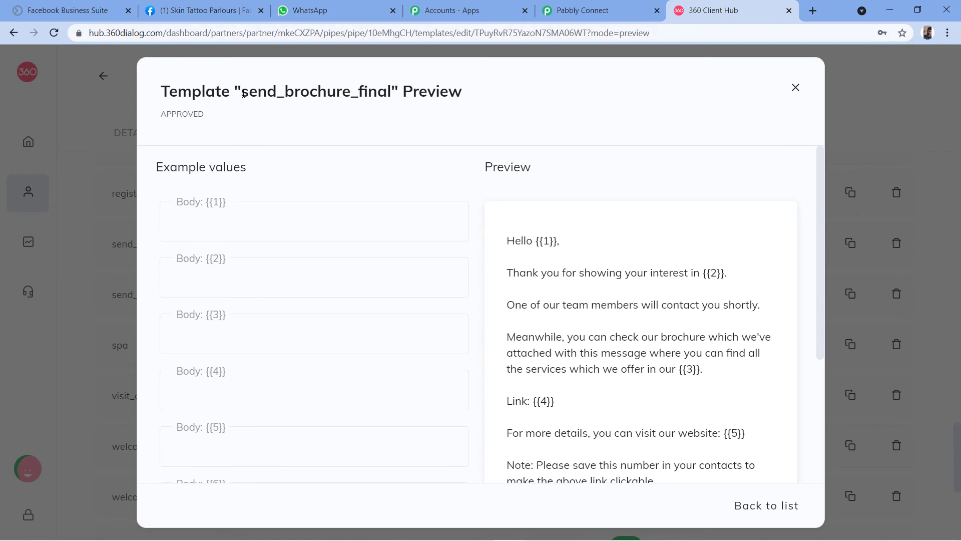
Check the previewed template's name, switch to the Pabbly Connect workflow and choose send_brochure_final (en) as the Template
drag(242, 94, 392, 95)
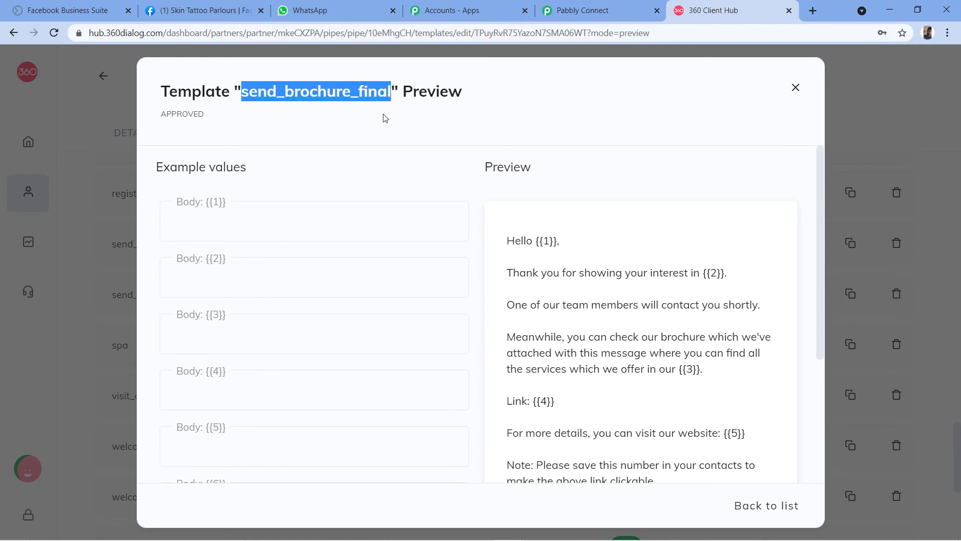
click(406, 121)
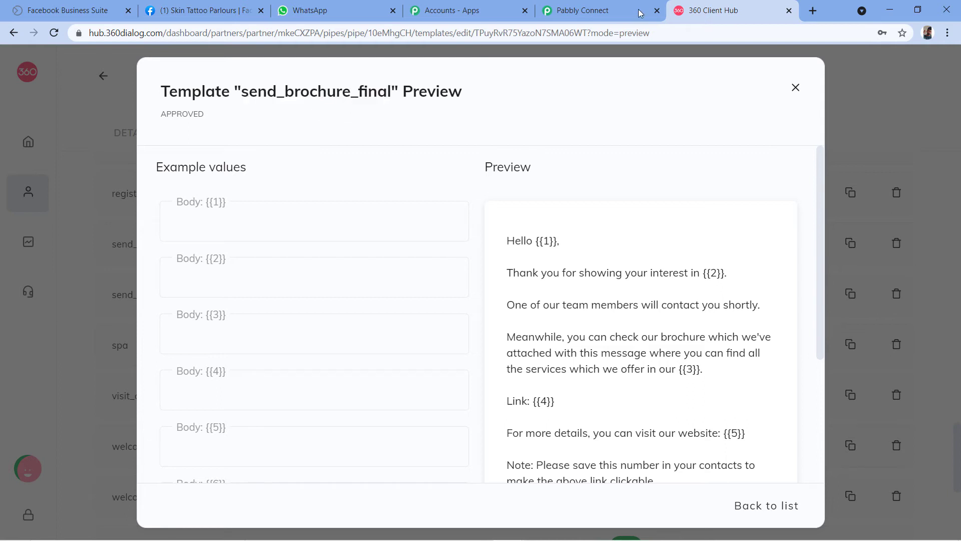
click(588, 11)
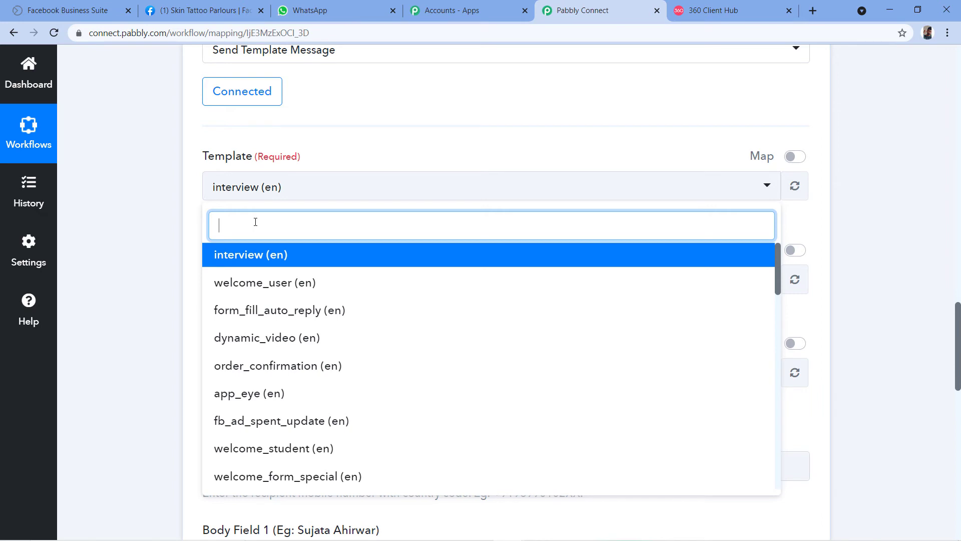
text(bro)
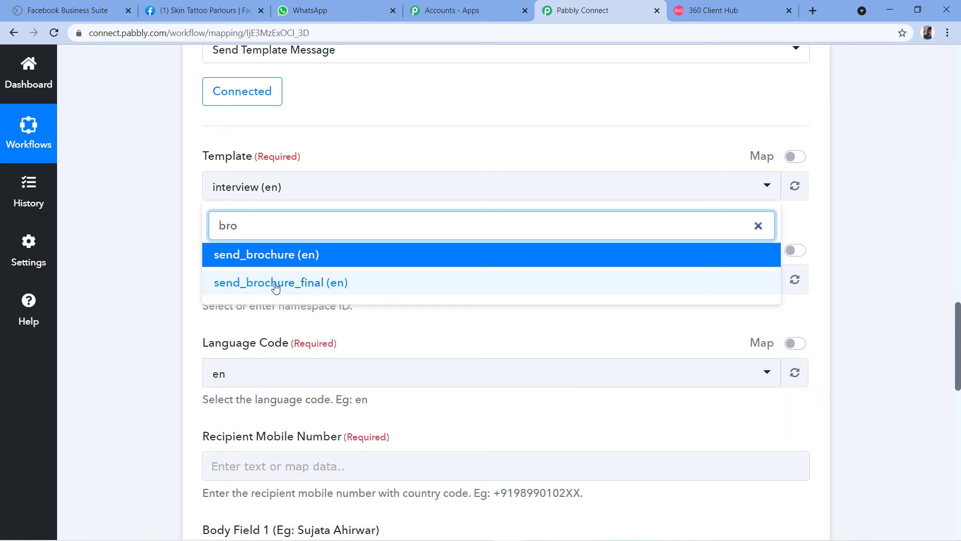
click(275, 288)
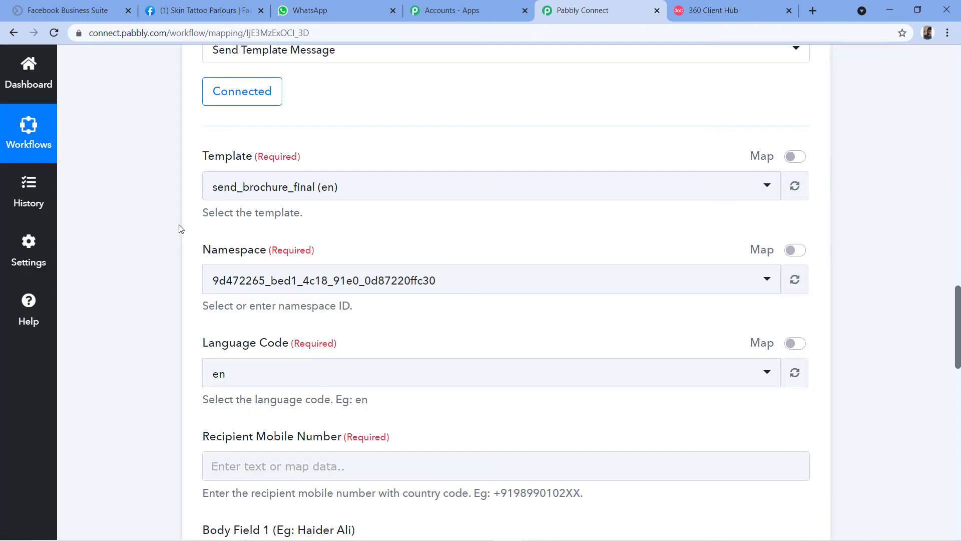
Review the action's namespace, language code and recipient fields, and check the phone number captured in the Facebook Lead Ads response
scroll(181, 229, down, 1)
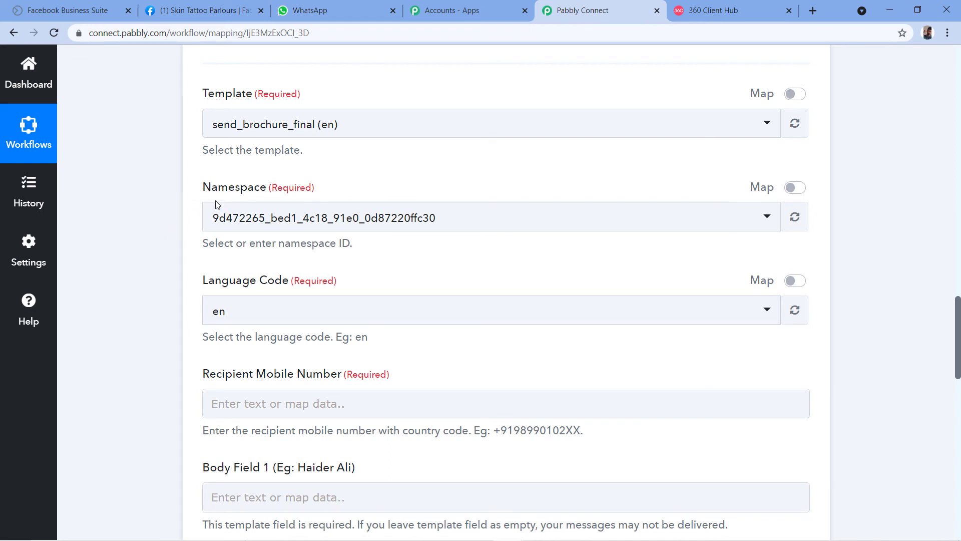
scroll(201, 240, down, 1)
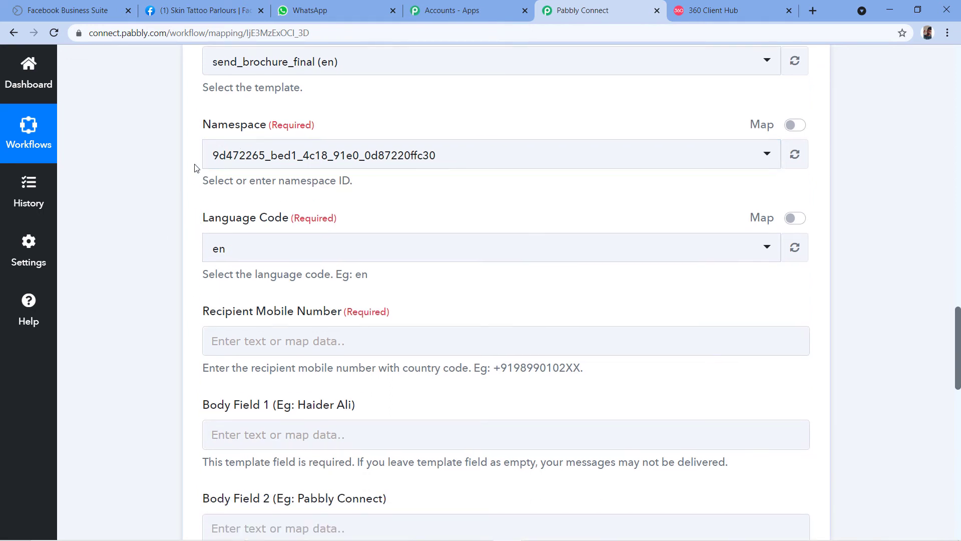
scroll(196, 202, down, 1)
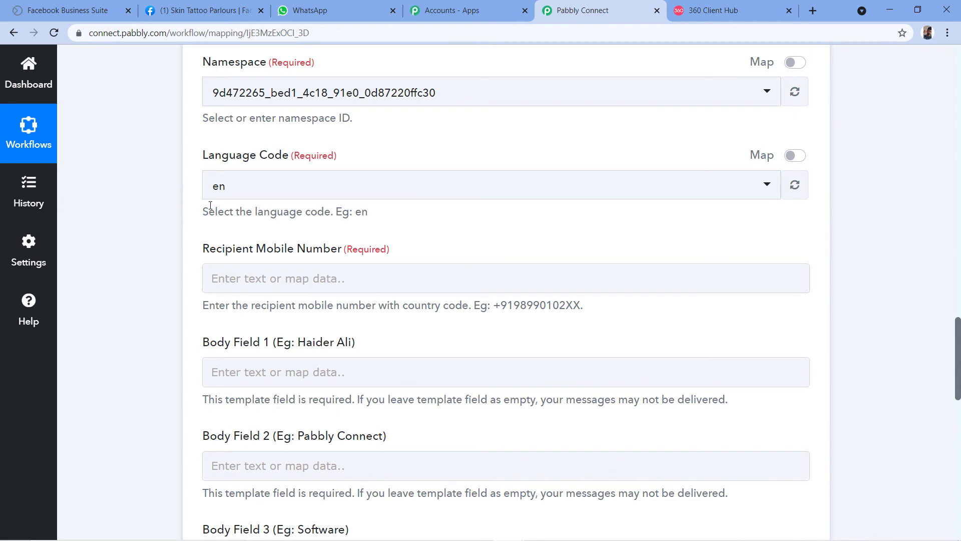
scroll(173, 227, down, 1)
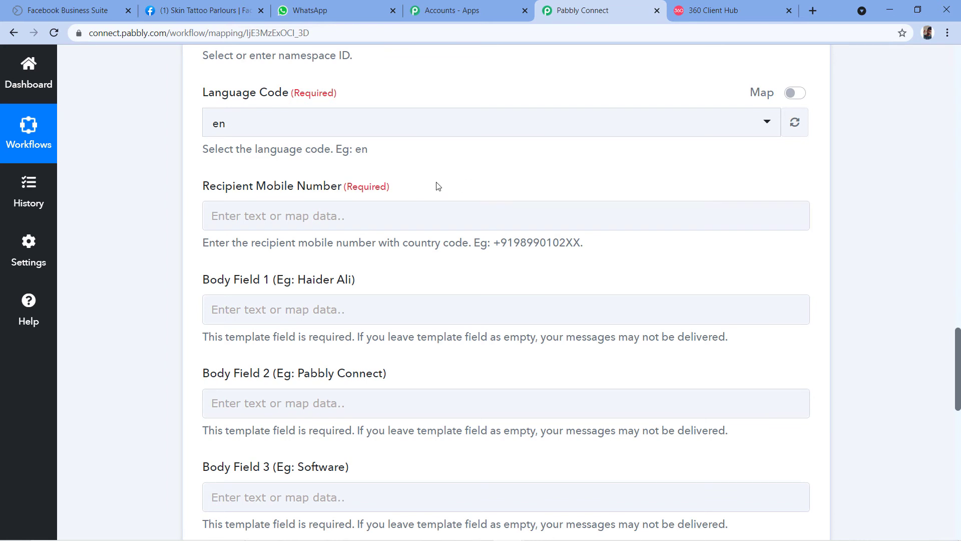
scroll(806, 165, up, 10)
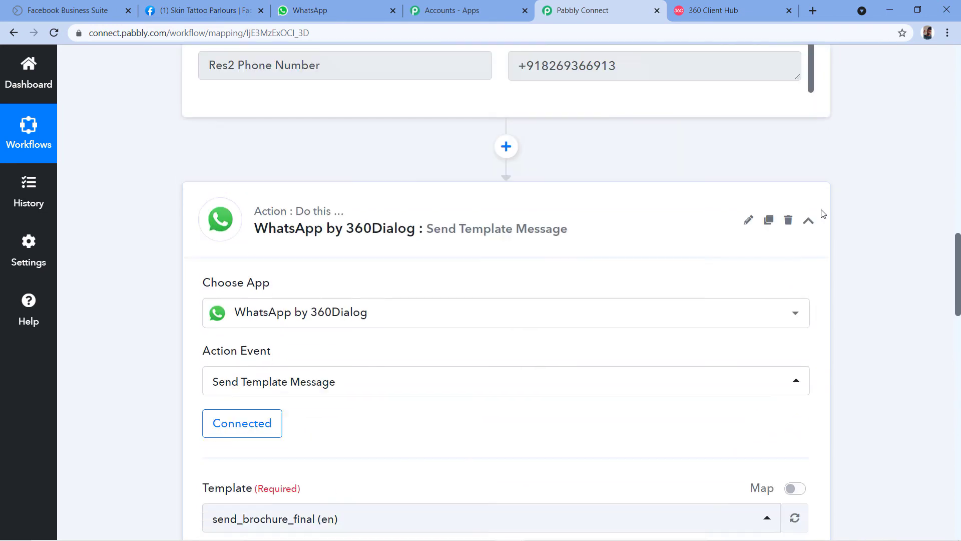
scroll(821, 215, up, 5)
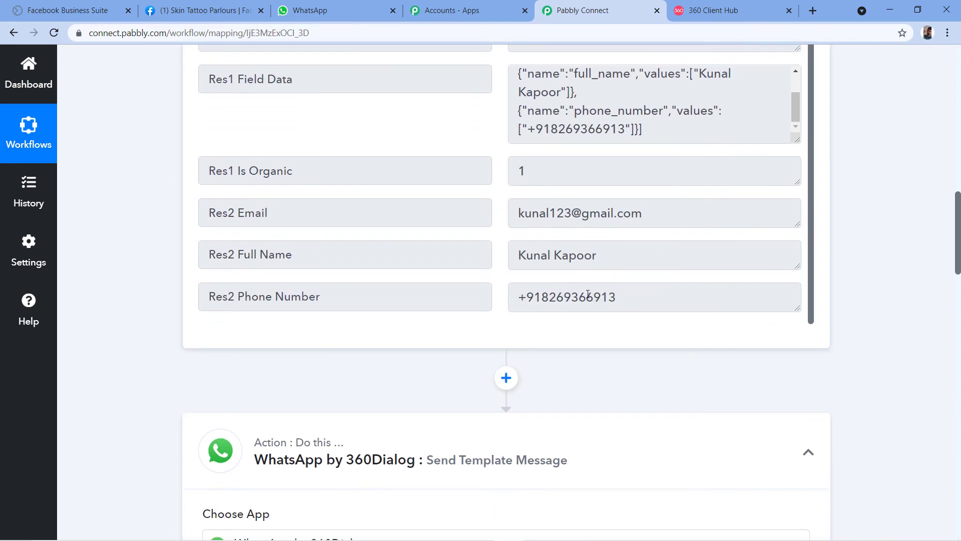
drag(637, 294, 512, 294)
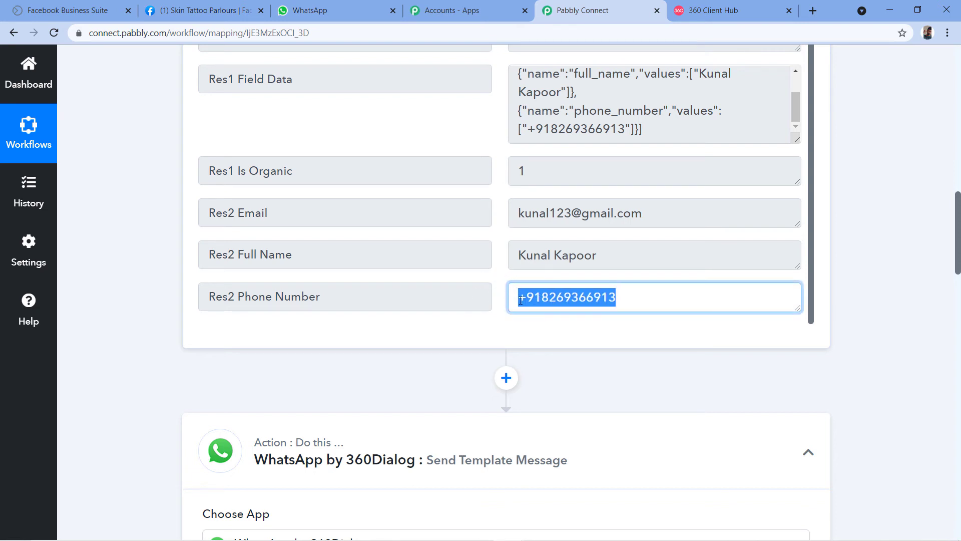
click(598, 293)
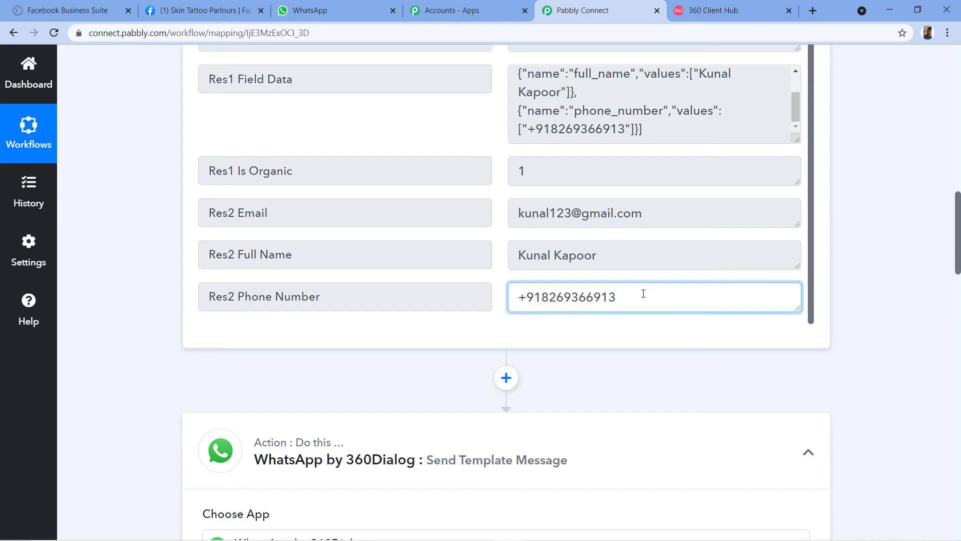
drag(647, 294, 497, 297)
Map Recipient Mobile Number to the Res2 Phone Number value from the Facebook Lead Ads New Lead step
scroll(728, 299, down, 15)
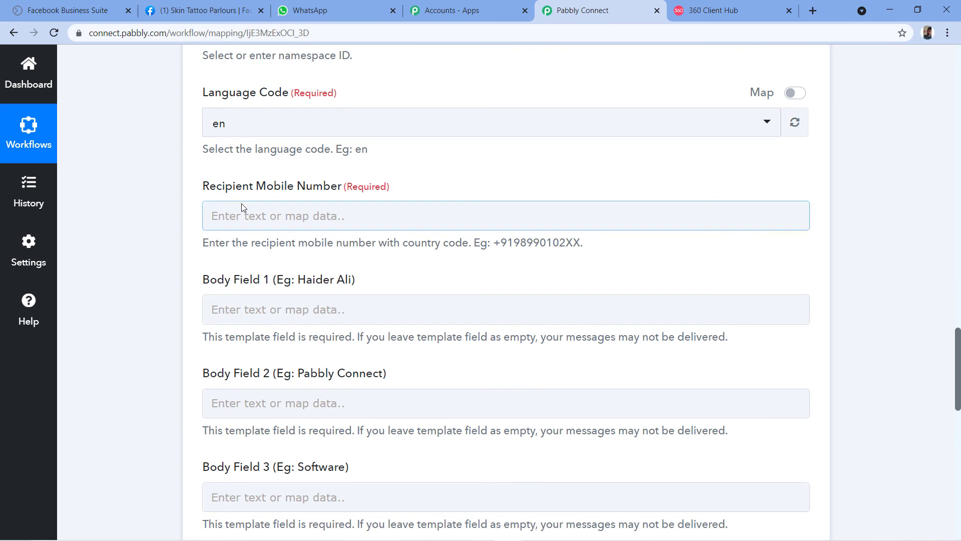
click(251, 214)
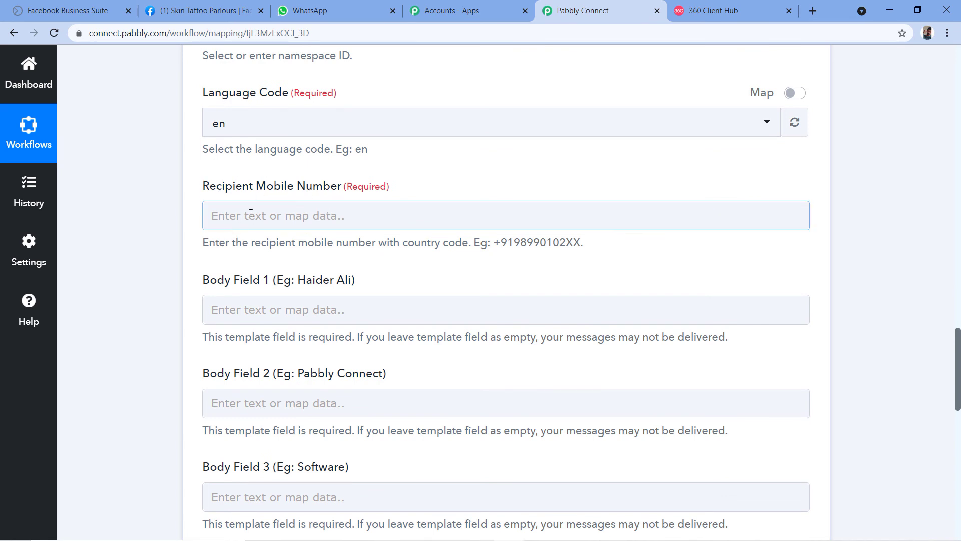
click(223, 217)
scroll(293, 177, down, 1)
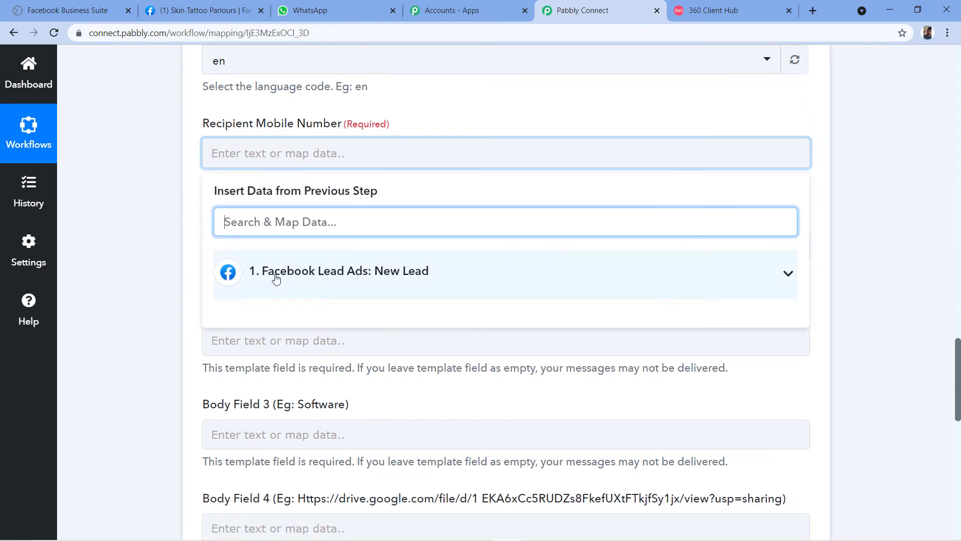
click(365, 275)
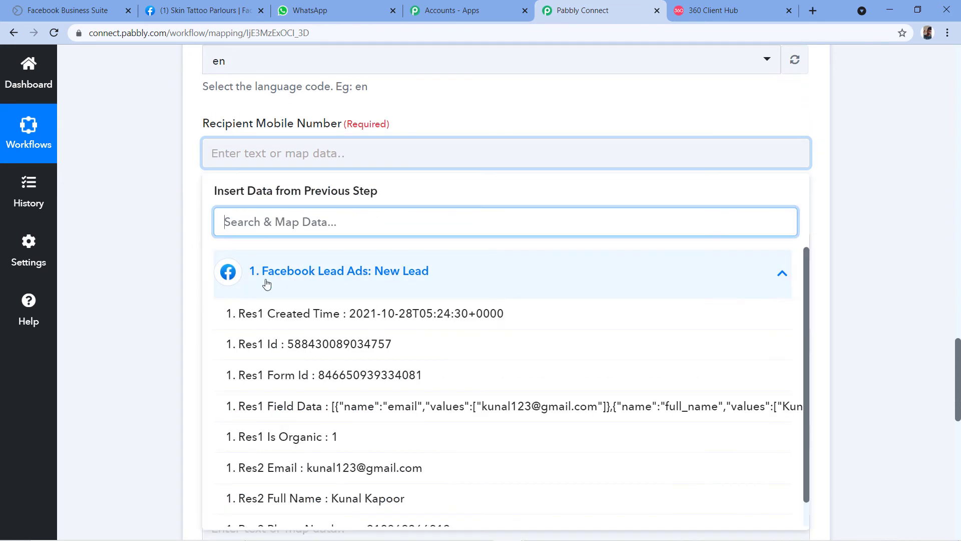
scroll(324, 281, down, 1)
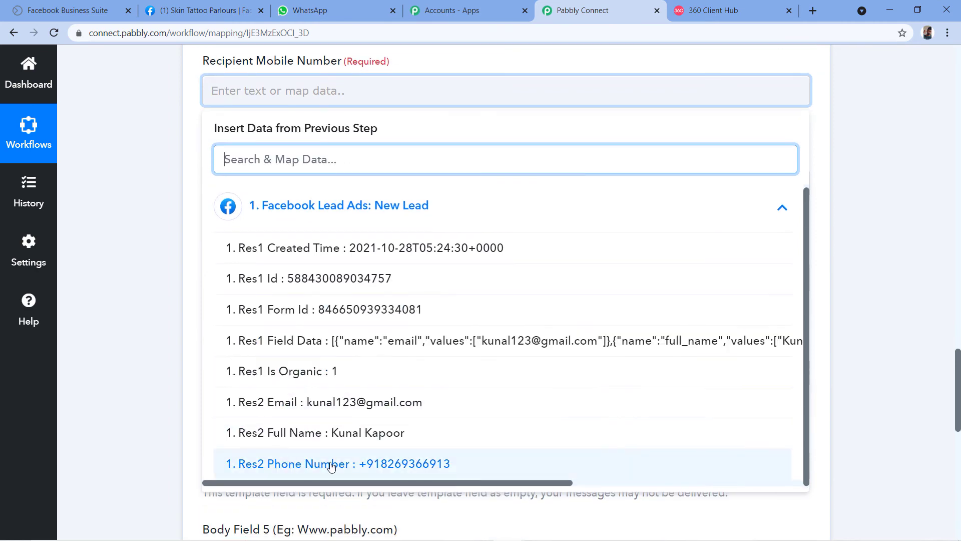
click(275, 463)
click(188, 148)
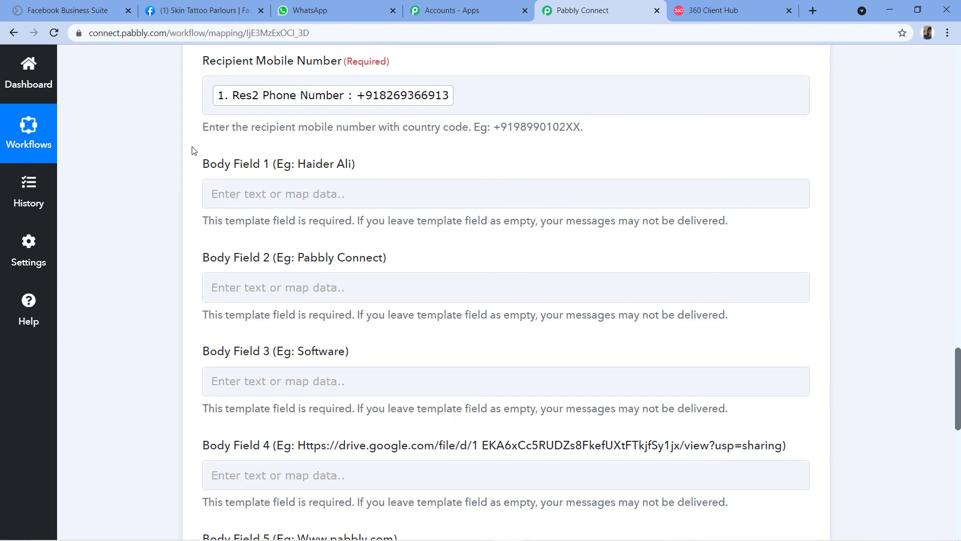
Compare Body Fields 1 to 6 in the Pabbly Connect action with the placeholders in the send_brochure_final preview in 360 Client Hub
scroll(191, 189, up, 1)
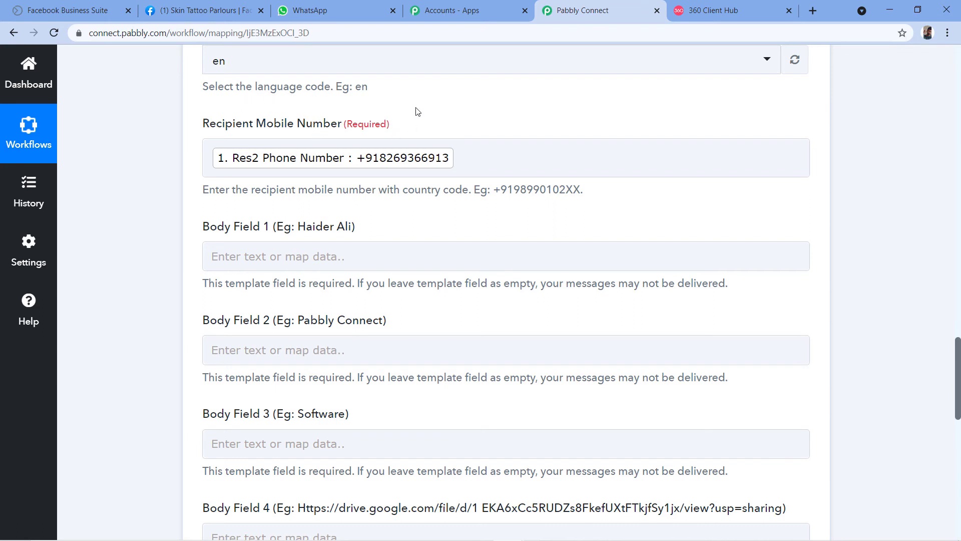
scroll(418, 112, down, 2)
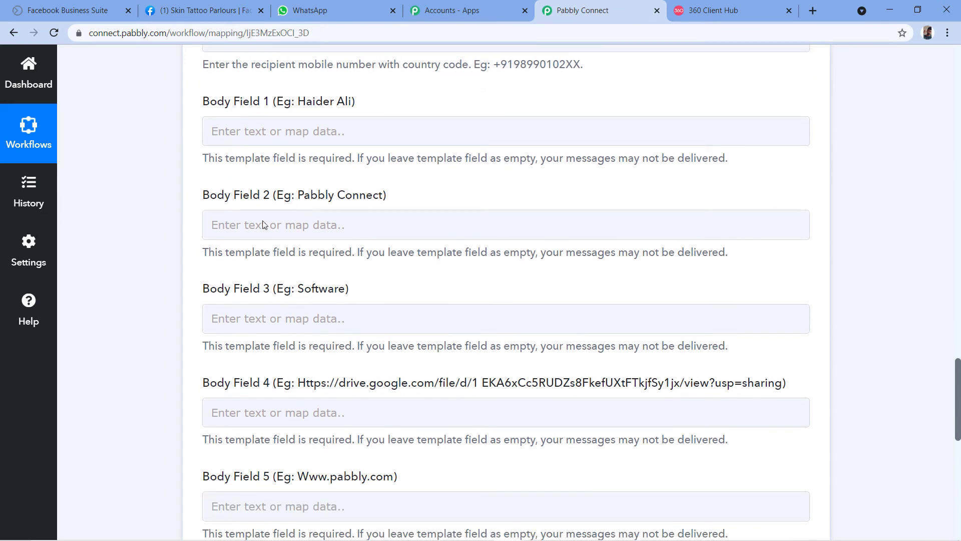
scroll(269, 396, down, 1)
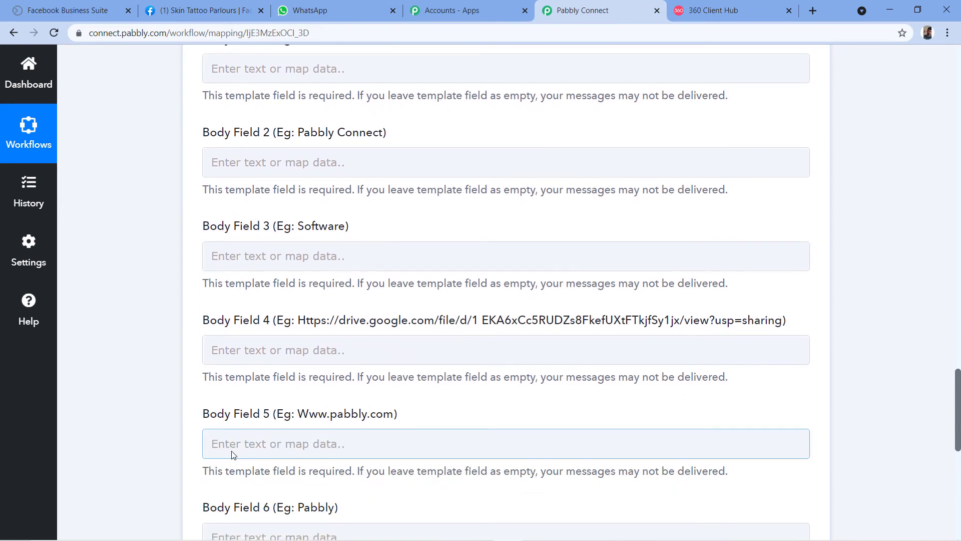
scroll(388, 483, up, 2)
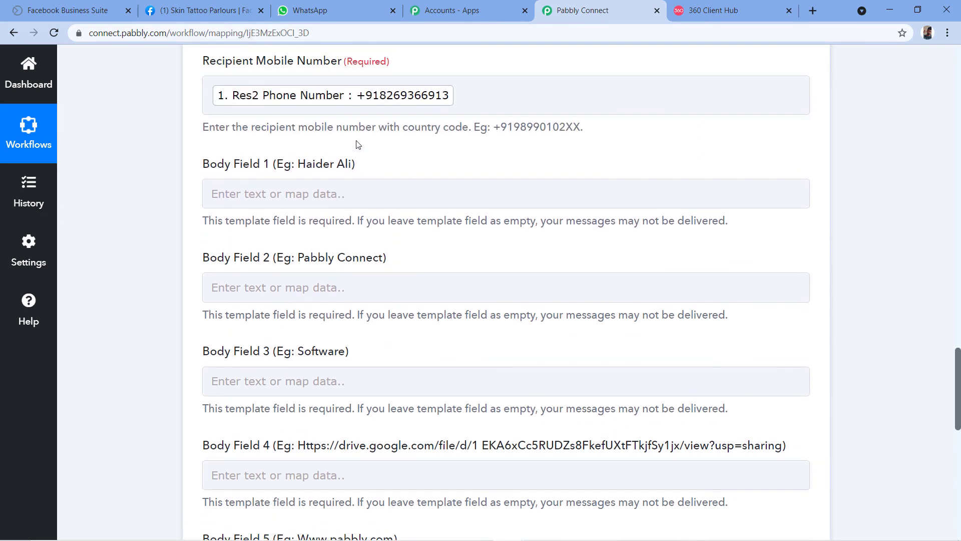
click(730, 4)
scroll(641, 160, down, 1)
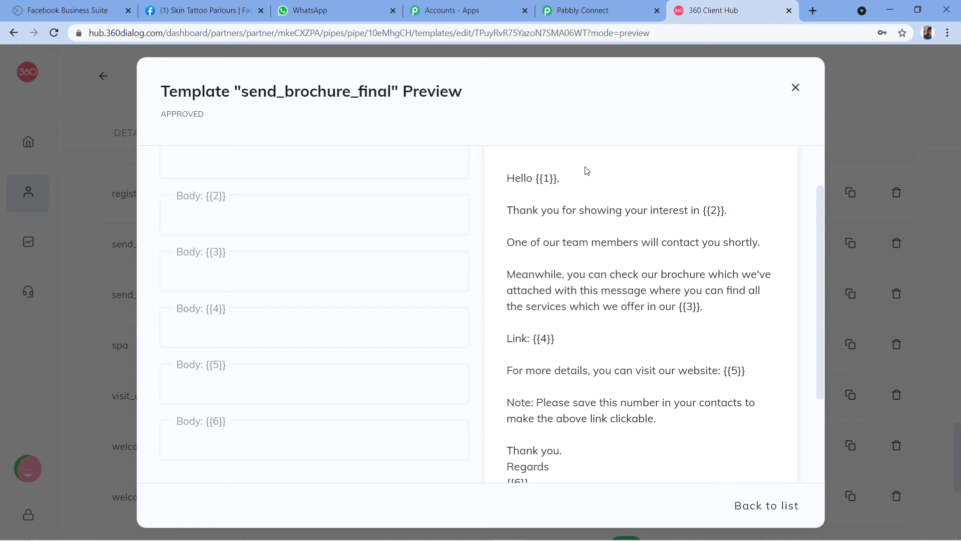
click(585, 7)
scroll(197, 100, down, 1)
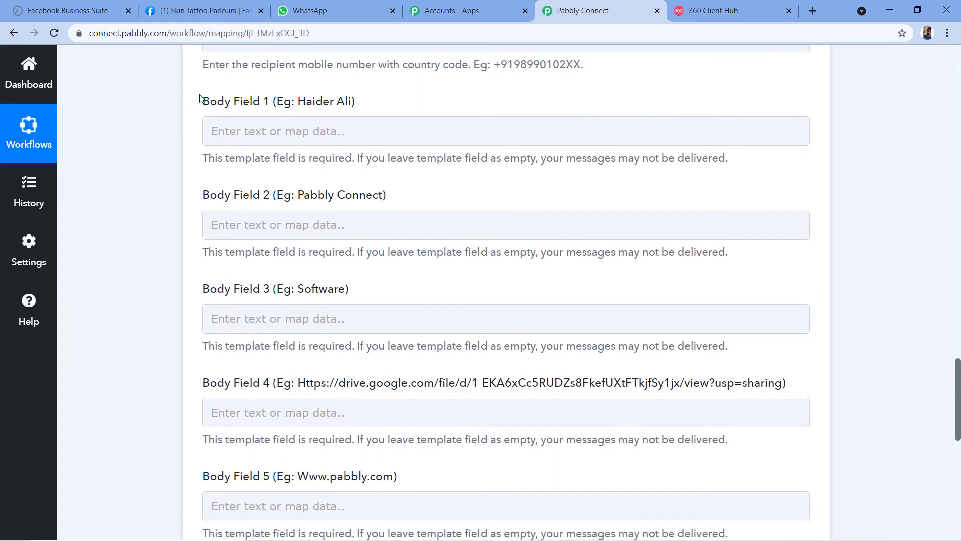
scroll(199, 97, down, 1)
scroll(199, 325, up, 1)
Check placeholder {{1}} in the 360 Client Hub template preview and map Body Field 1 to the Facebook Lead Ads Res2 Full Name value in Pabbly Connect
click(267, 125)
click(714, 10)
scroll(608, 178, up, 2)
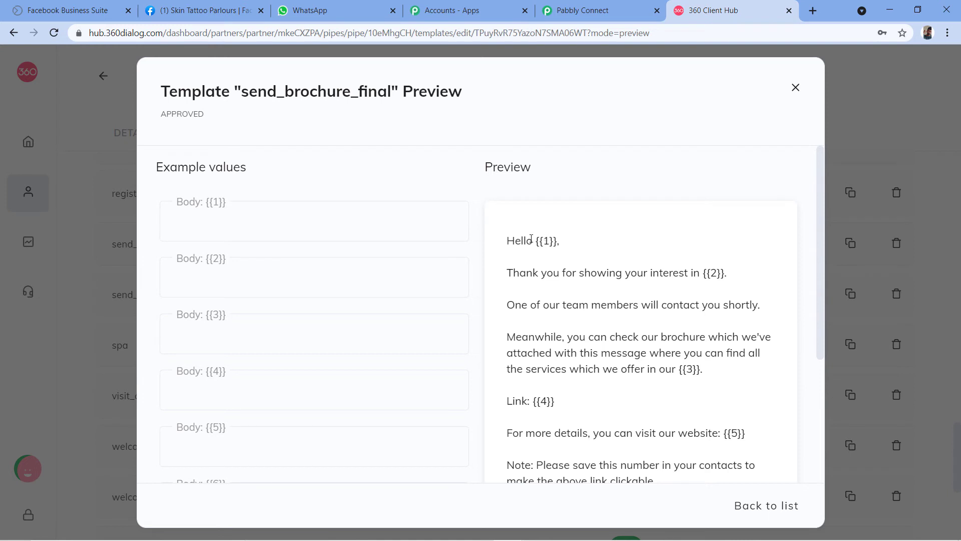
double_click(547, 241)
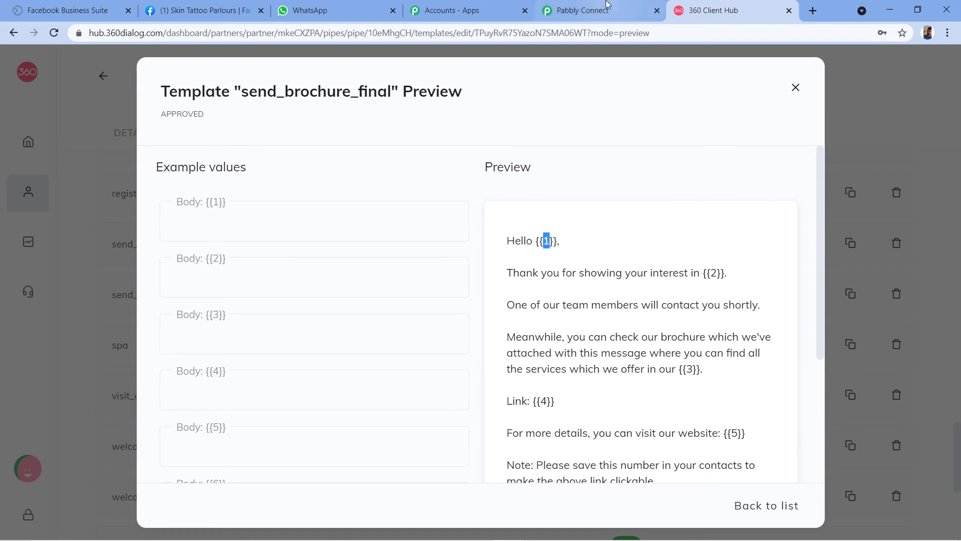
click(631, 5)
scroll(247, 218, up, 1)
click(240, 191)
scroll(311, 208, down, 1)
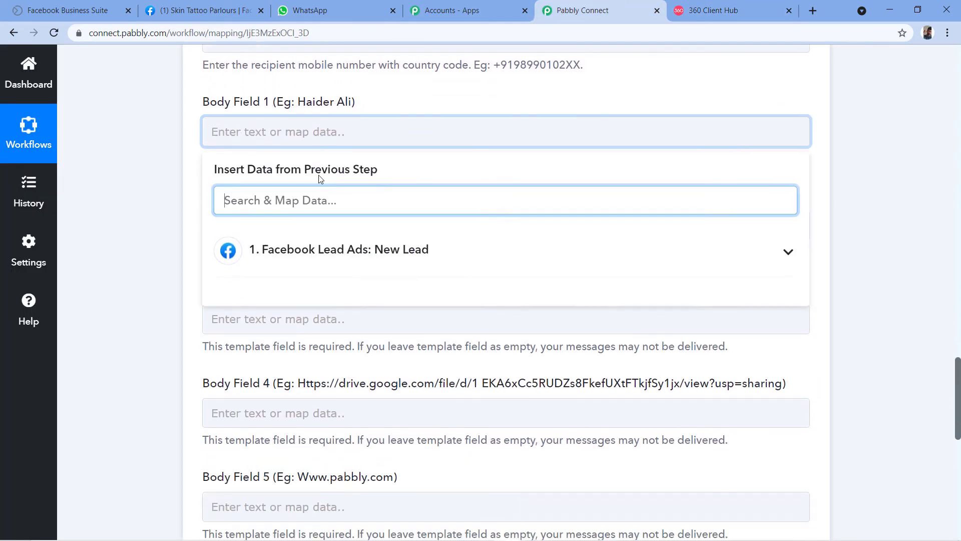
click(335, 261)
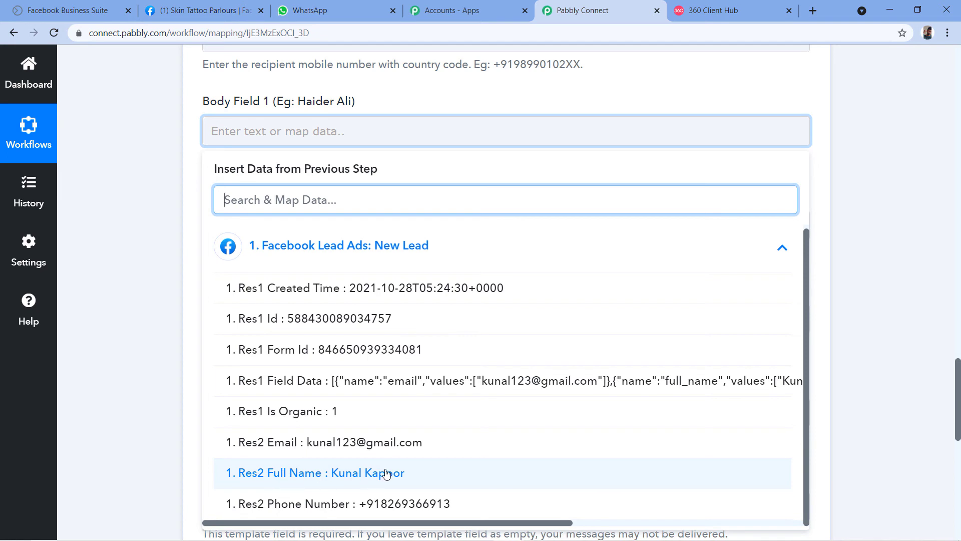
click(339, 474)
click(193, 212)
Check placeholder {{2}} in the 360 Client Hub template preview against Body Fields 2 to 6 in the Pabbly Connect action
scroll(193, 212, down, 1)
scroll(193, 212, down, 1)
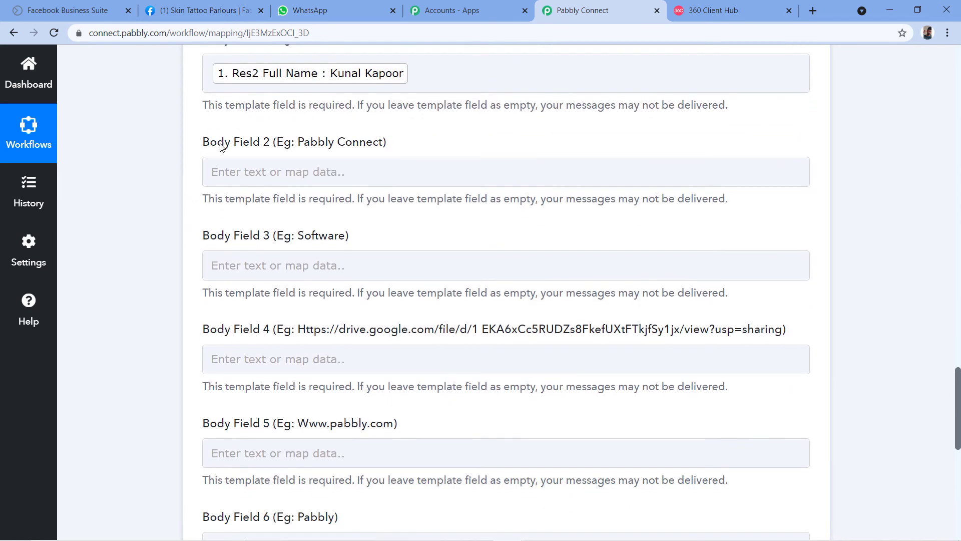
click(721, 11)
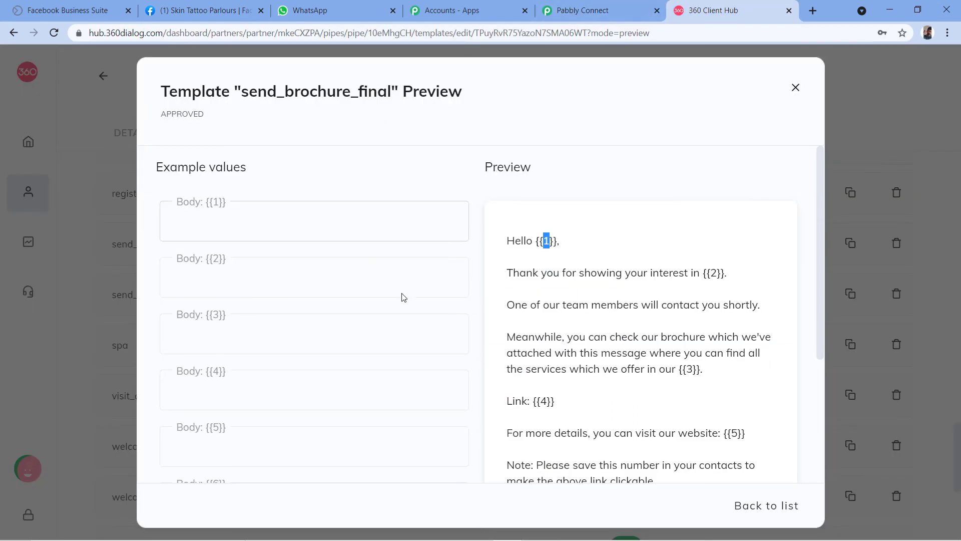
click(509, 289)
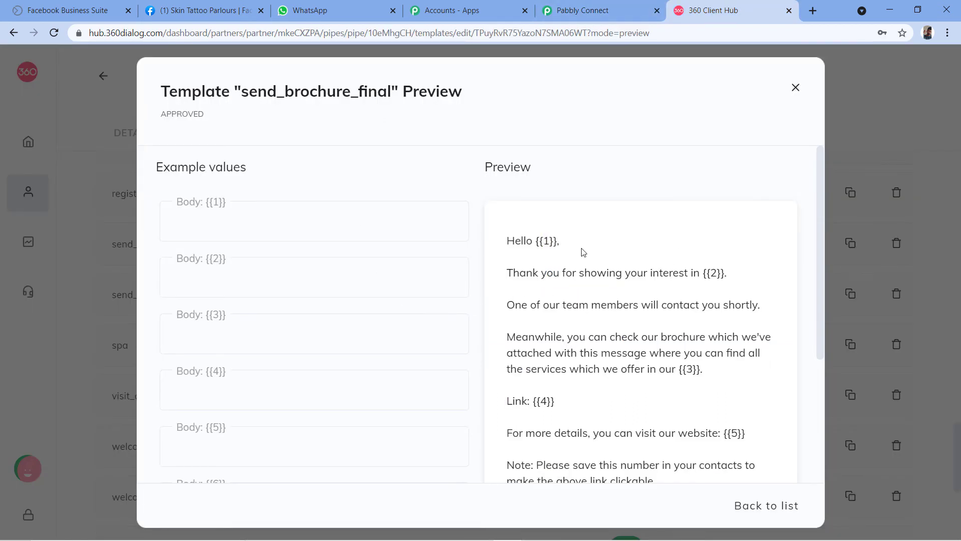
drag(706, 275, 716, 276)
click(713, 274)
click(613, 4)
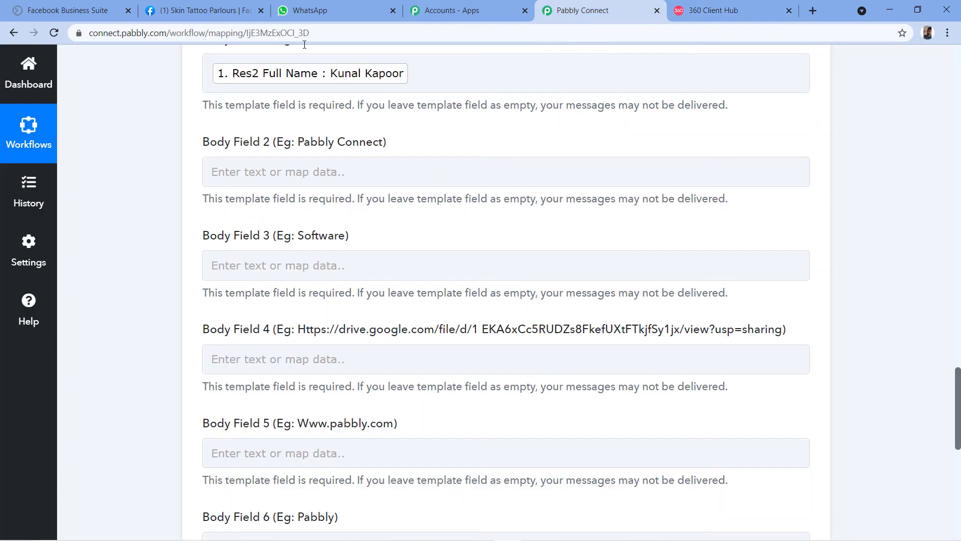
scroll(278, 107, down, 1)
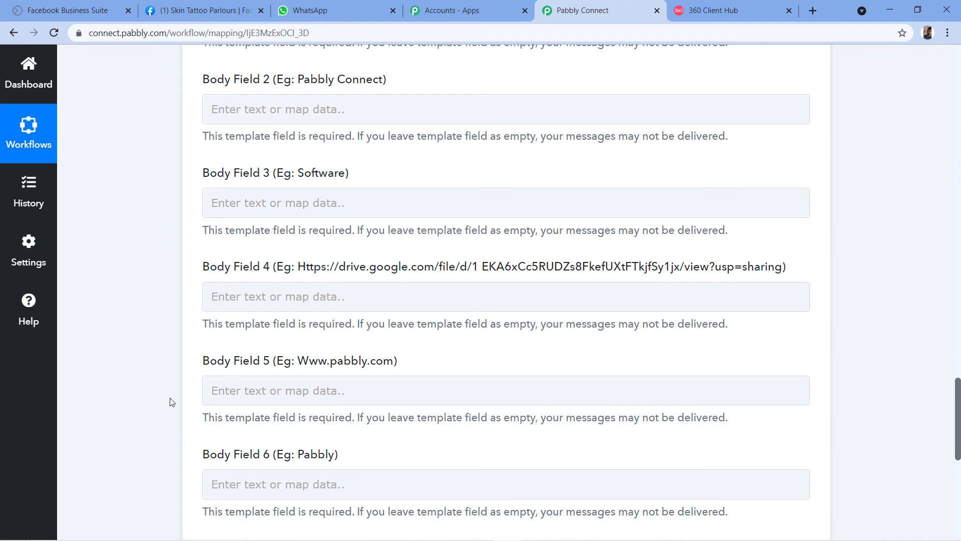
scroll(426, 135, up, 1)
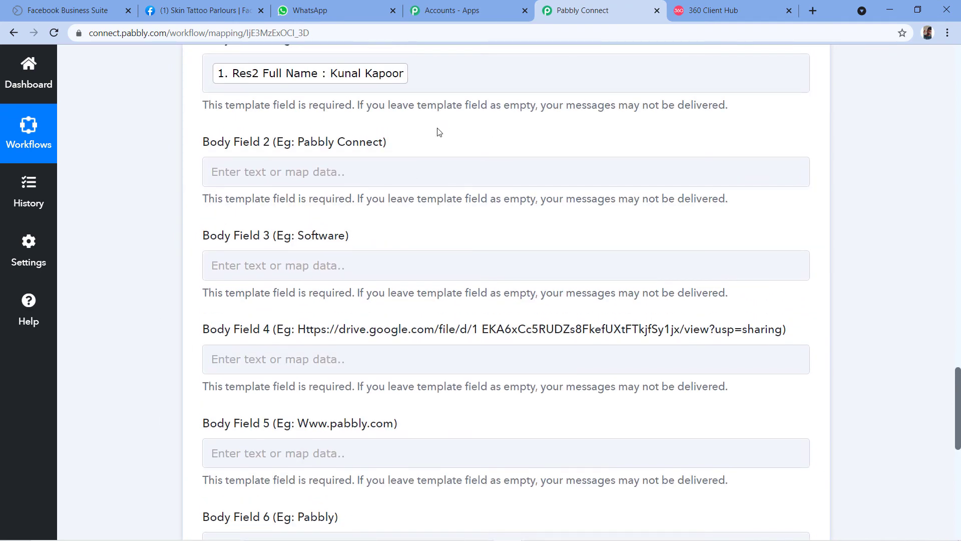
click(753, 4)
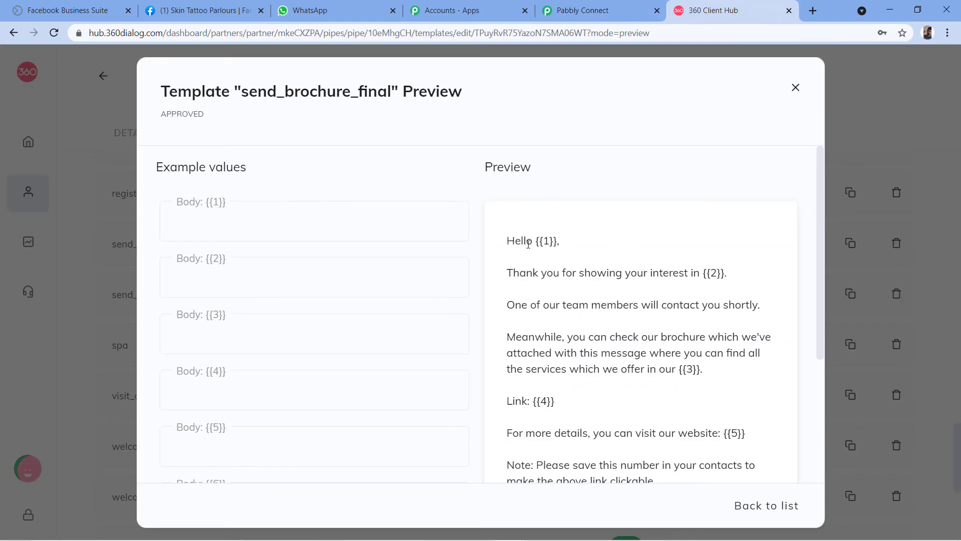
click(650, 7)
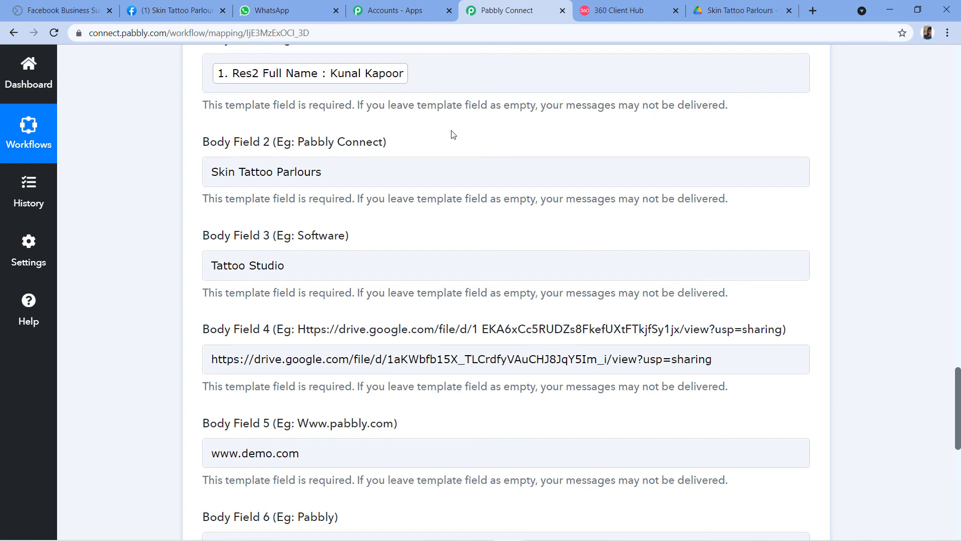
Review the entries in Body Fields 2 to 6 against the template's message preview in 360 Client Hub
scroll(320, 120, down, 1)
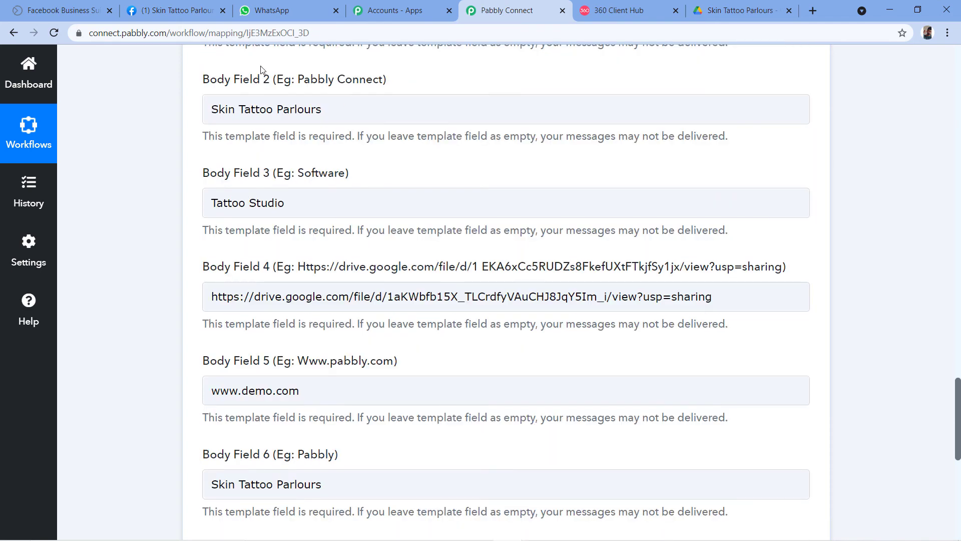
scroll(361, 140, down, 1)
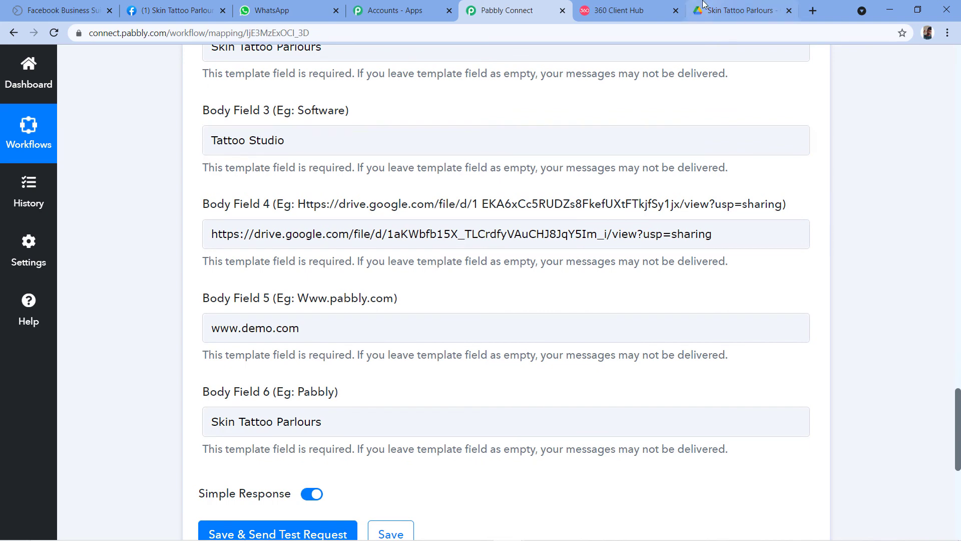
click(646, 11)
scroll(625, 301, down, 1)
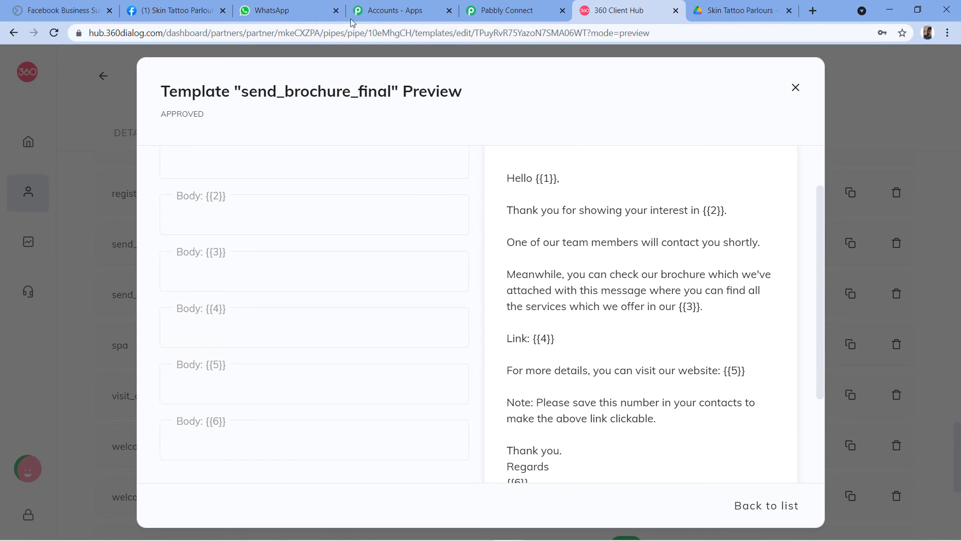
click(495, 10)
click(322, 239)
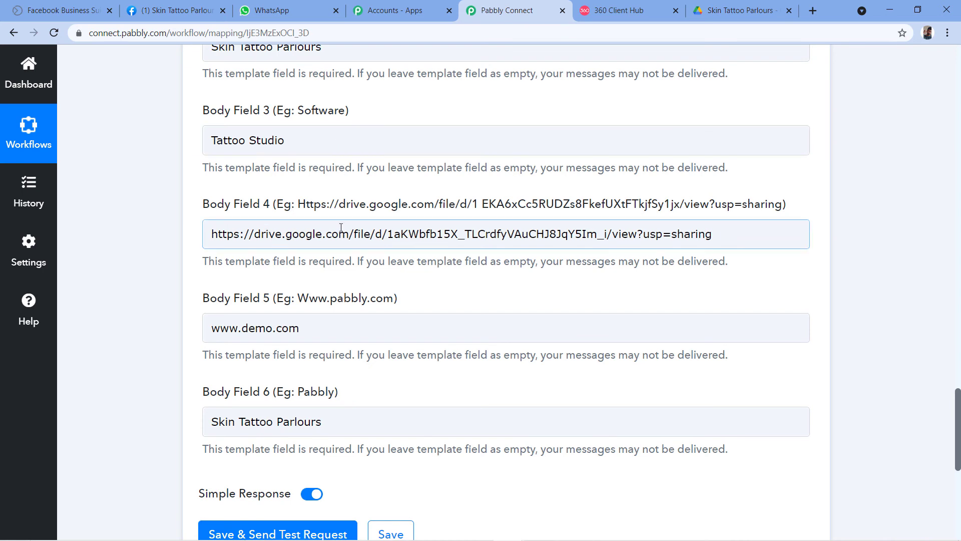
Check Tattoo Brochure.png in Google Drive's Skin Tattoo Parlours folder, and return to Pabbly Connect to examine the link in Body Field 4
click(727, 10)
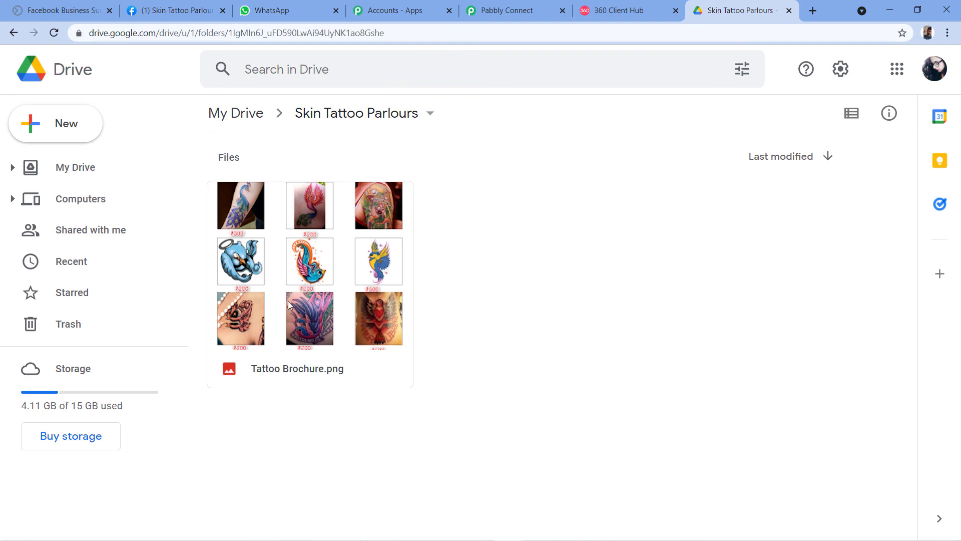
click(505, 5)
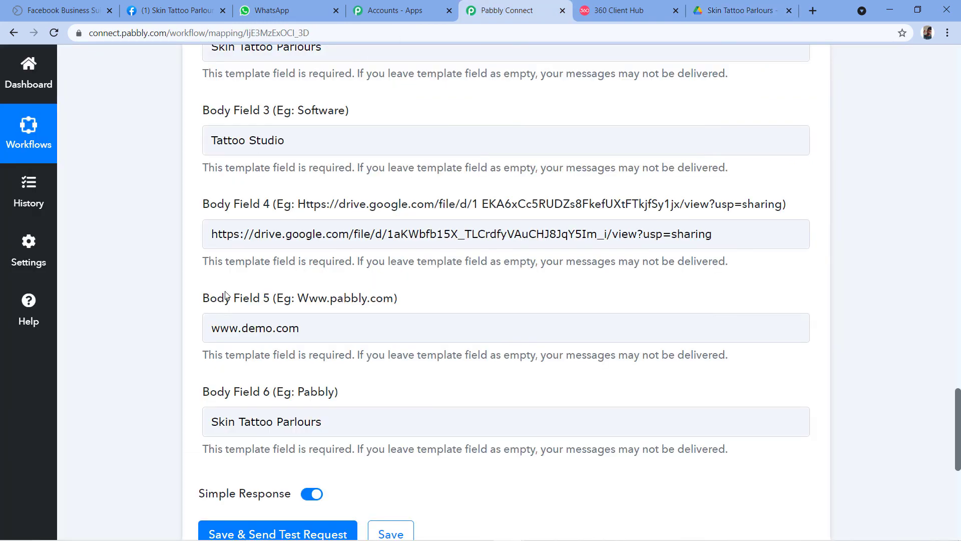
click(303, 230)
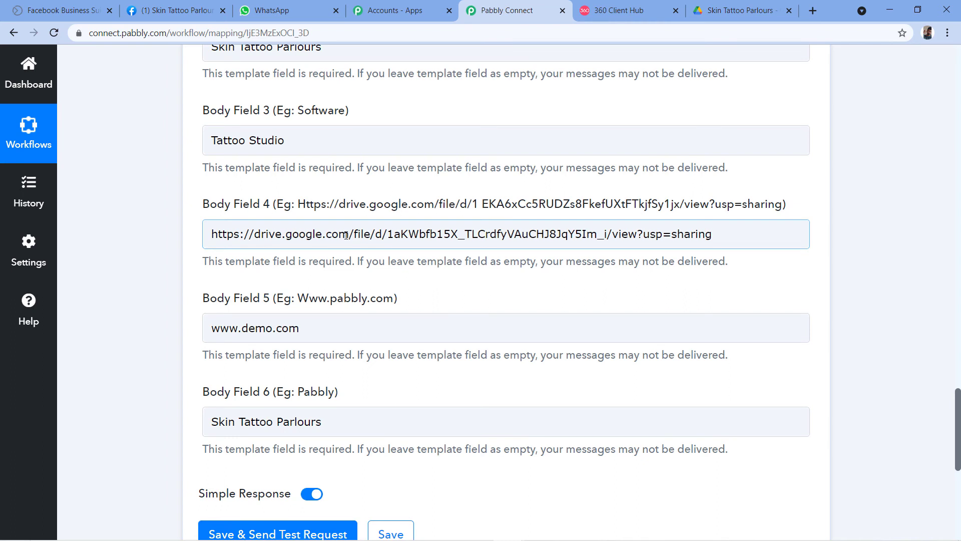
click(192, 289)
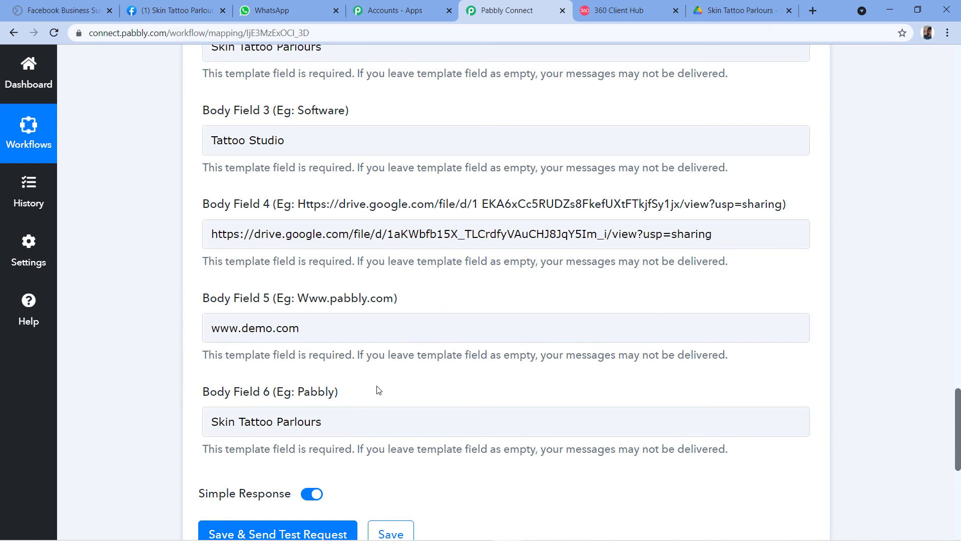
scroll(372, 390, down, 1)
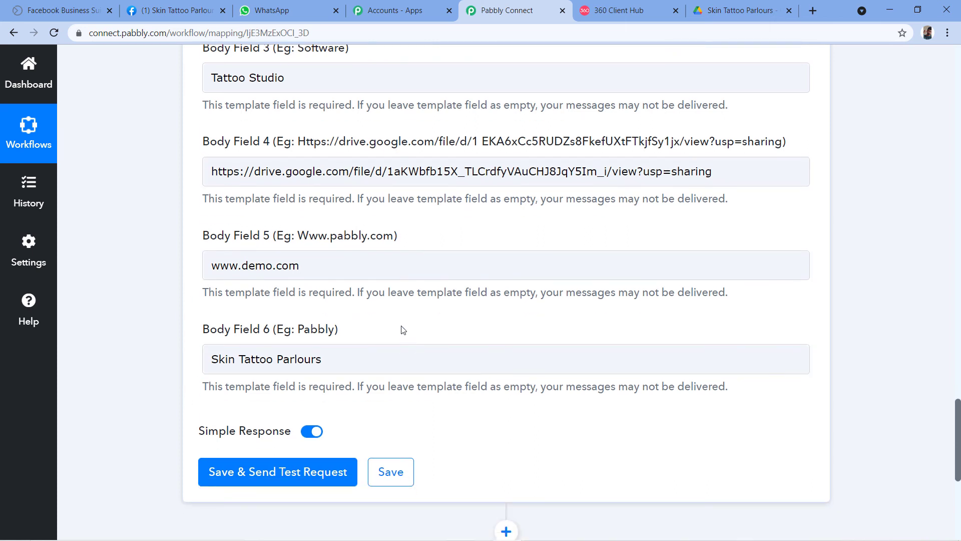
Recheck the recipient and body field entries, save the action with a test request, and view the response received
scroll(403, 329, up, 4)
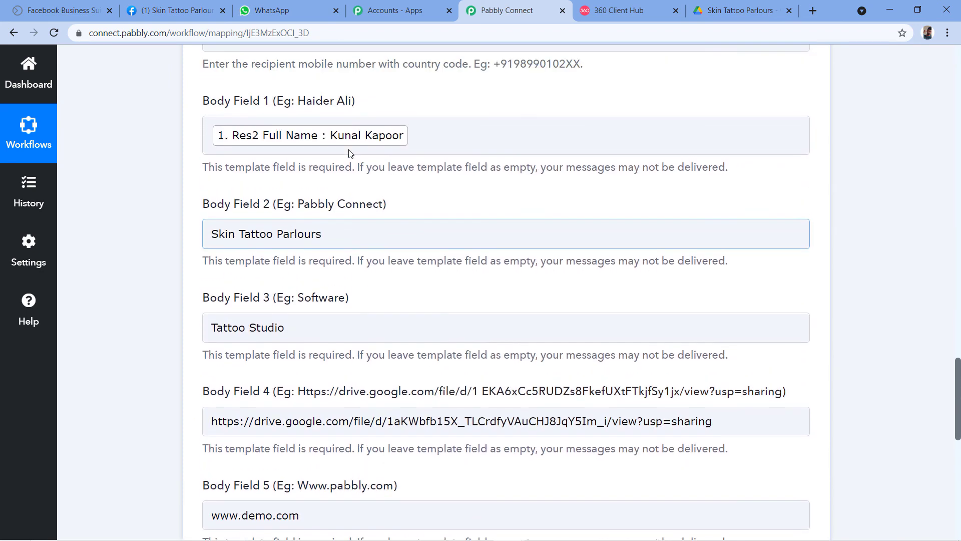
scroll(240, 225, down, 1)
scroll(240, 246, down, 1)
scroll(231, 286, up, 3)
scroll(230, 286, up, 2)
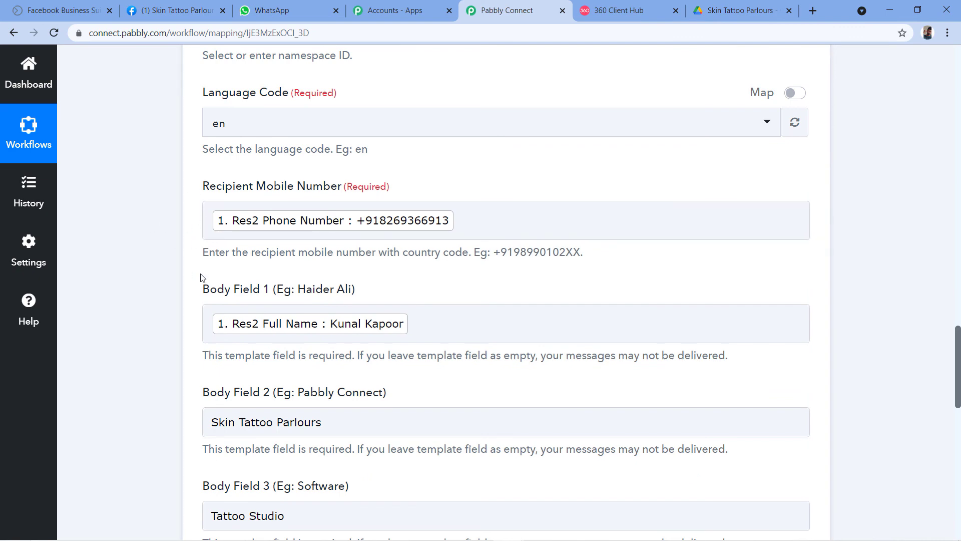
scroll(180, 283, down, 10)
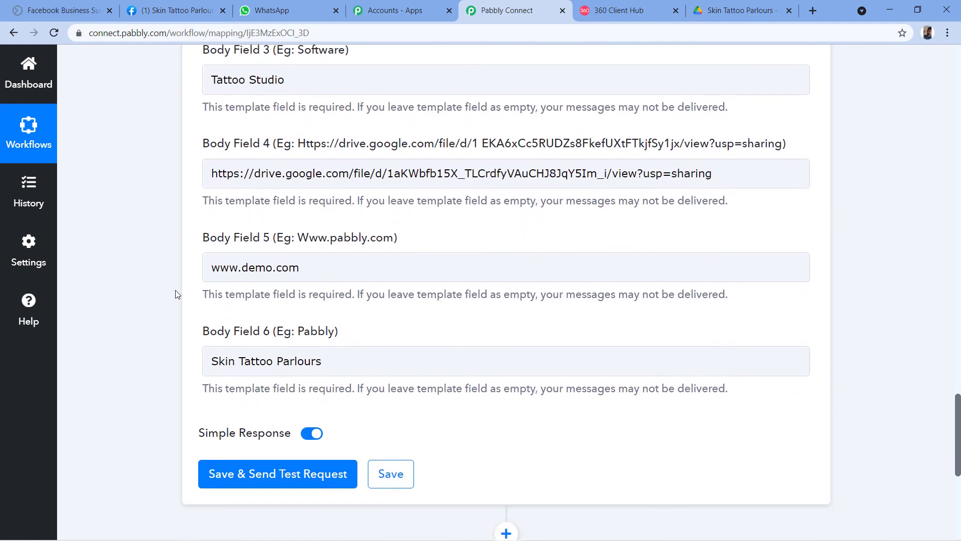
click(252, 419)
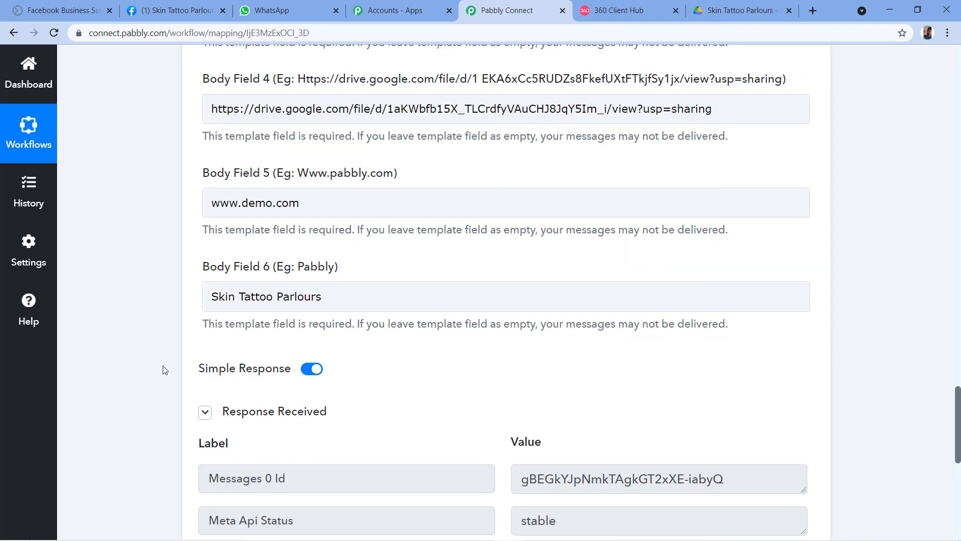
scroll(171, 378, down, 2)
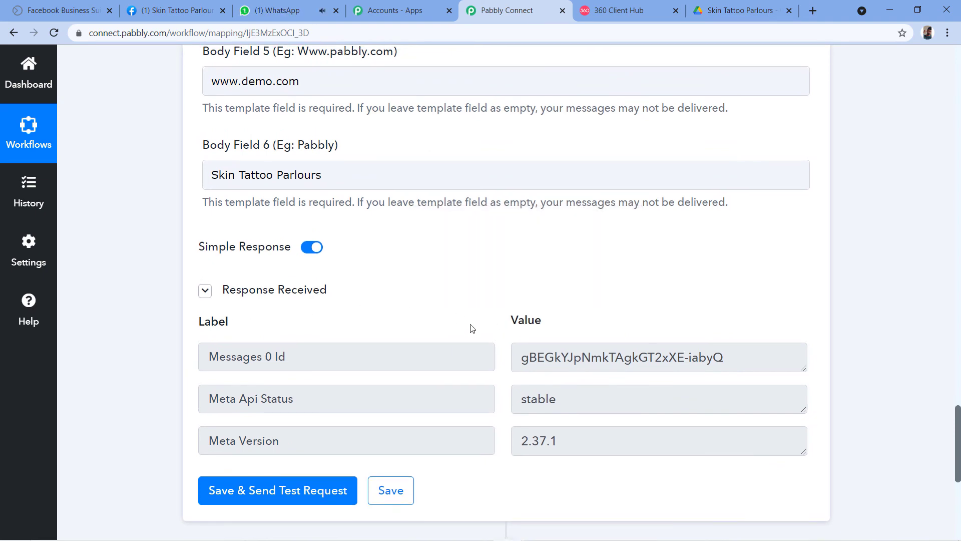
Compare the tested recipient and body field entries with the 360 Client Hub template preview, ending back in Pabbly Connect
scroll(448, 347, up, 5)
scroll(448, 347, up, 5)
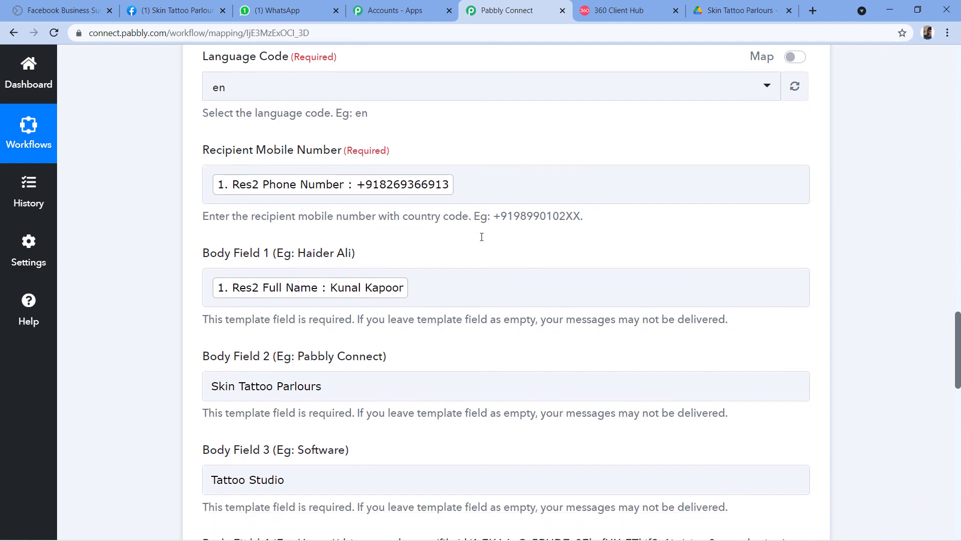
scroll(479, 238, down, 2)
click(619, 10)
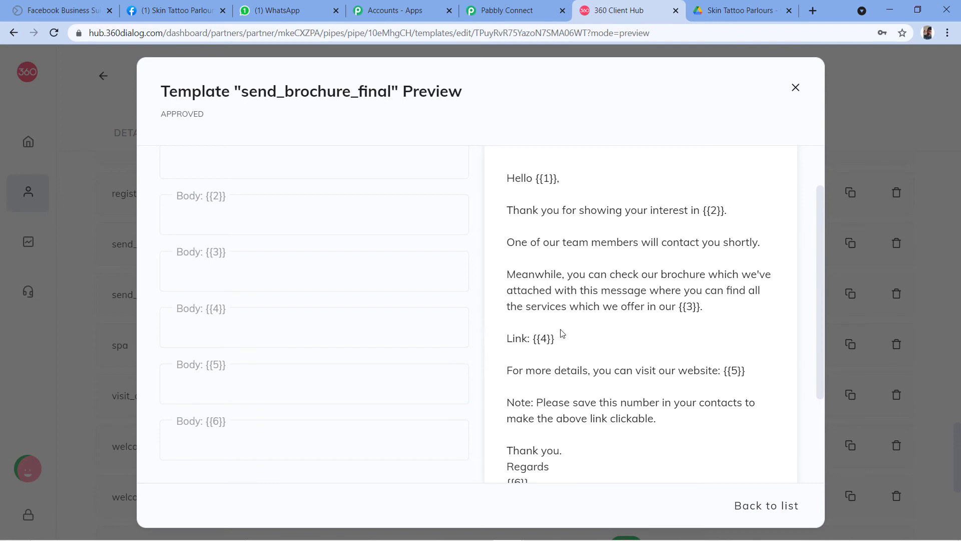
click(518, 10)
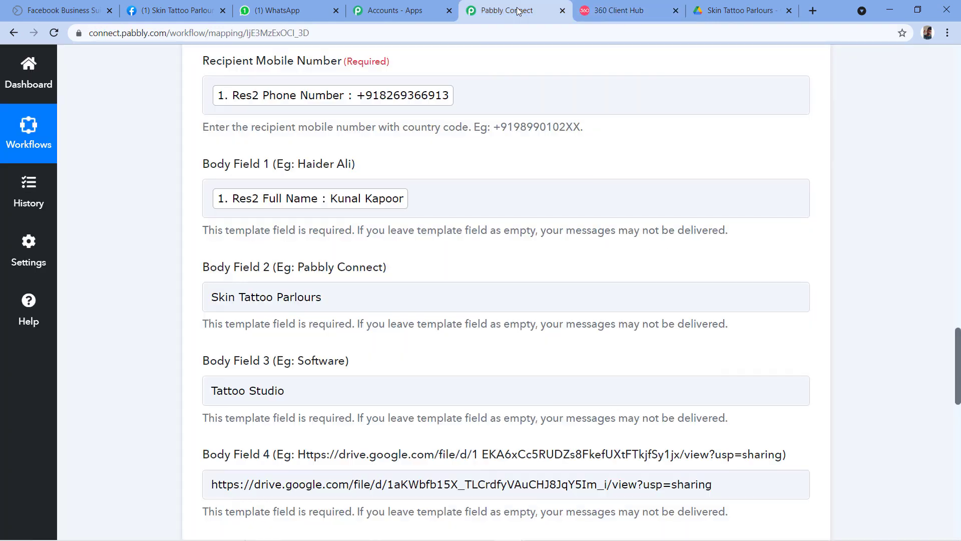
Review the recipient mobile number and Body Field 1 to 6 entries of the WhatsApp action
scroll(145, 281, down, 3)
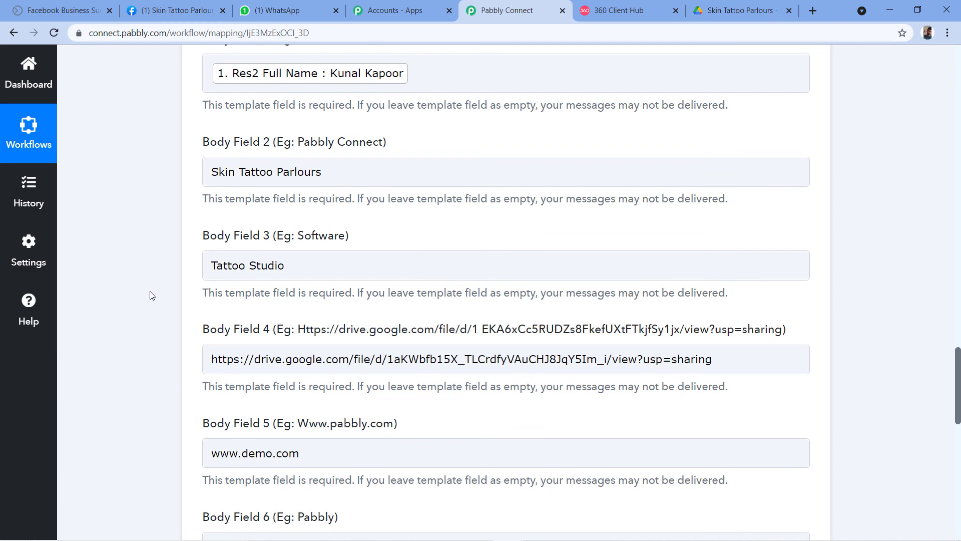
scroll(150, 294, down, 1)
scroll(150, 294, up, 5)
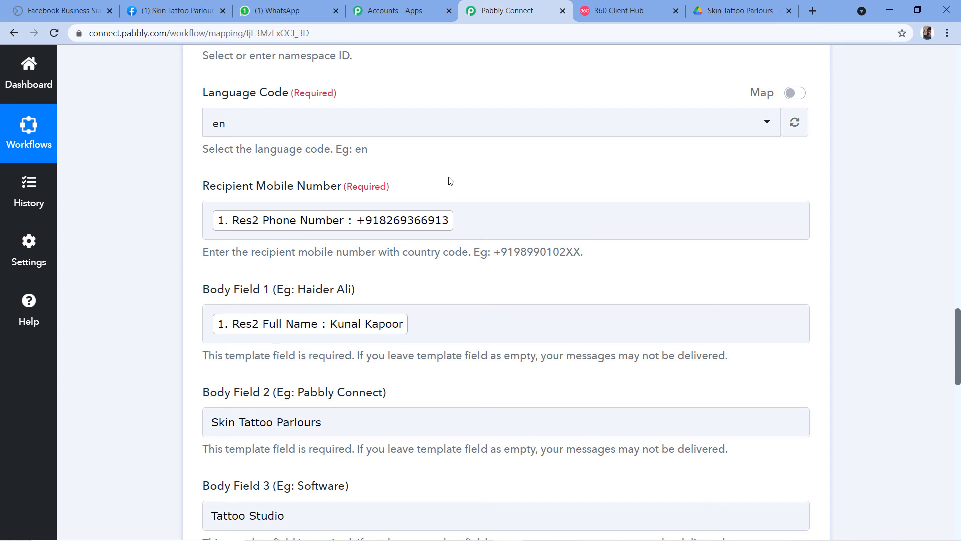
Switch to WhatsApp Web, open the business account's chat, and check the received message's greeting and business name
click(299, 11)
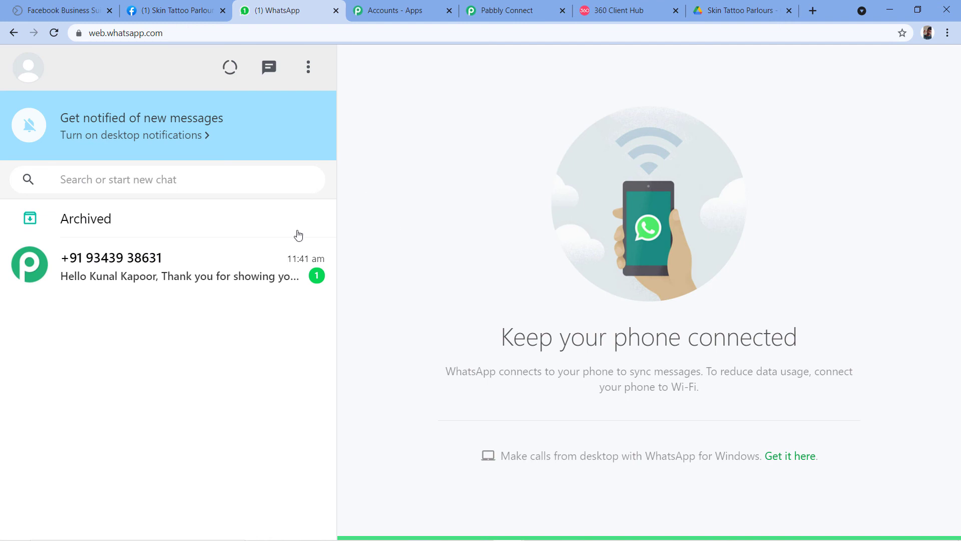
click(168, 258)
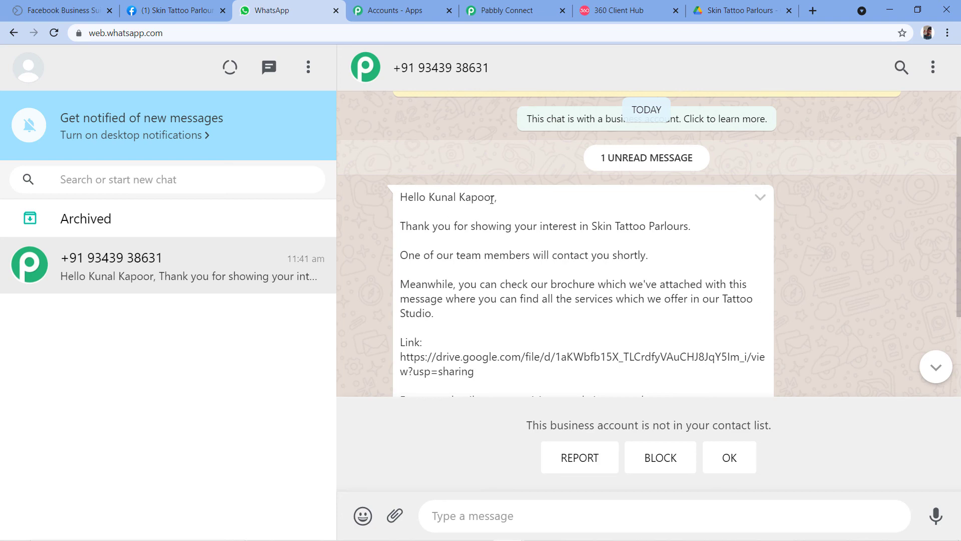
click(88, 4)
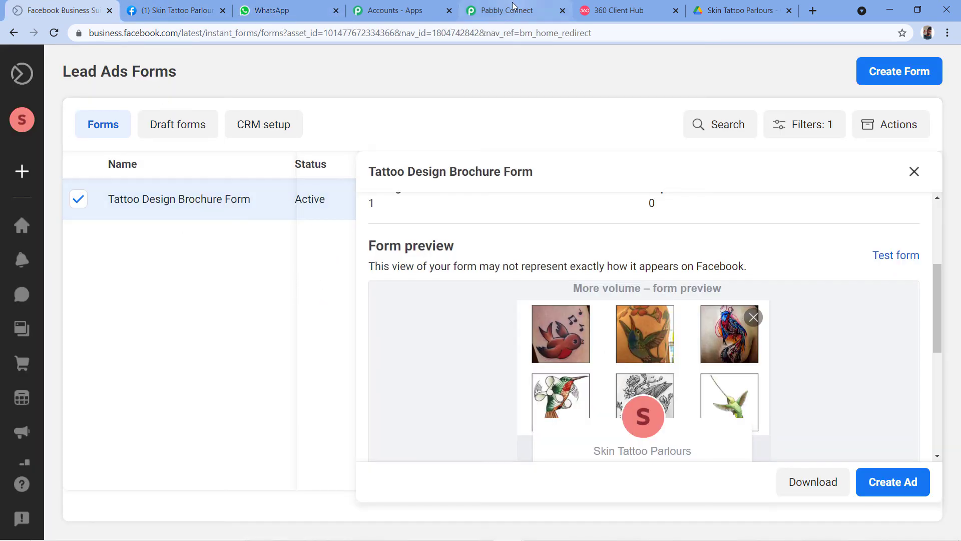
click(306, 8)
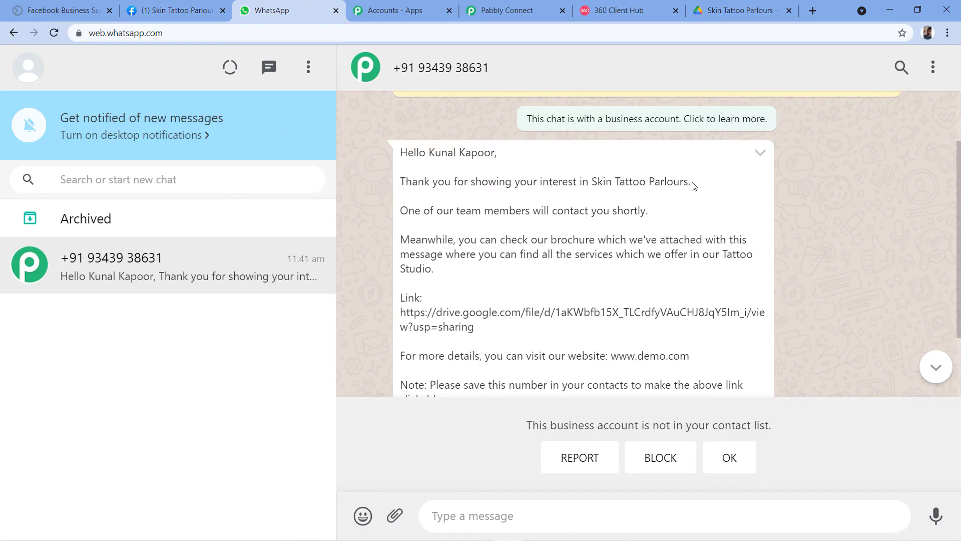
drag(688, 184, 588, 184)
click(386, 193)
scroll(491, 275, down, 1)
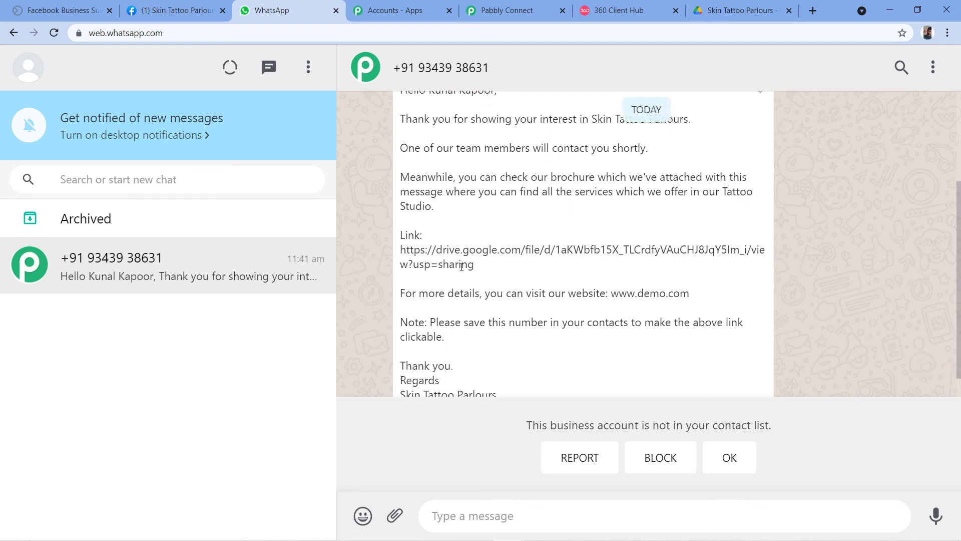
Copy the brochure's Google Drive link from the WhatsApp message and open it in a new browser tab
drag(484, 268, 400, 250)
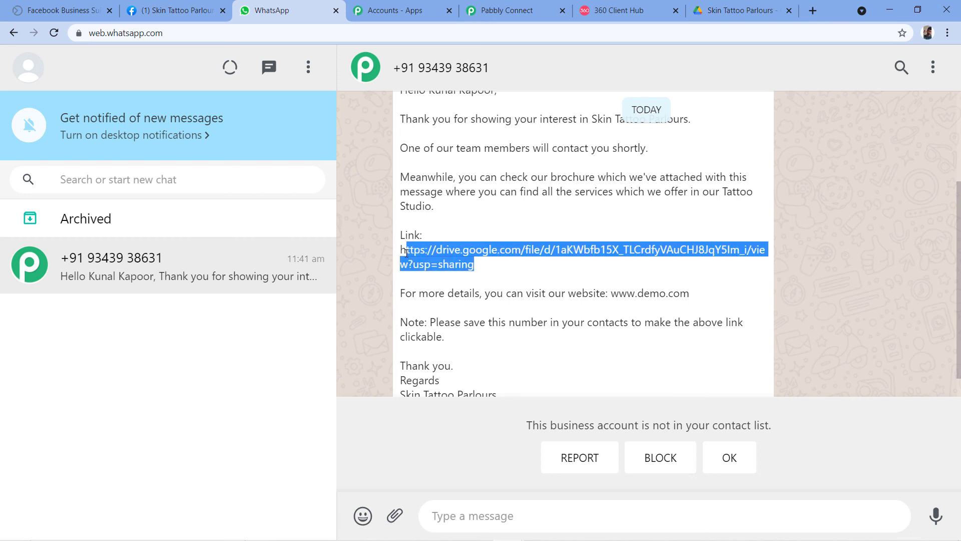
right_click(438, 256)
click(470, 268)
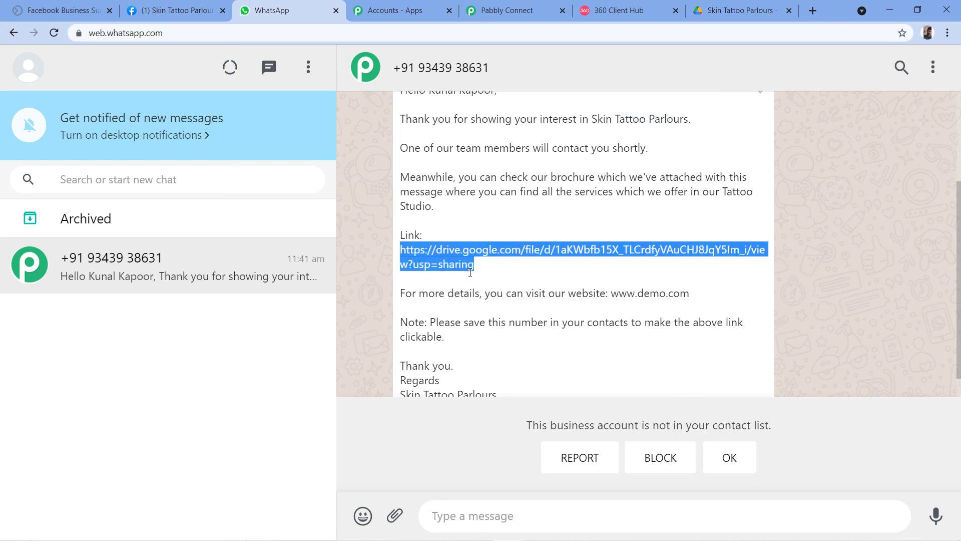
click(813, 10)
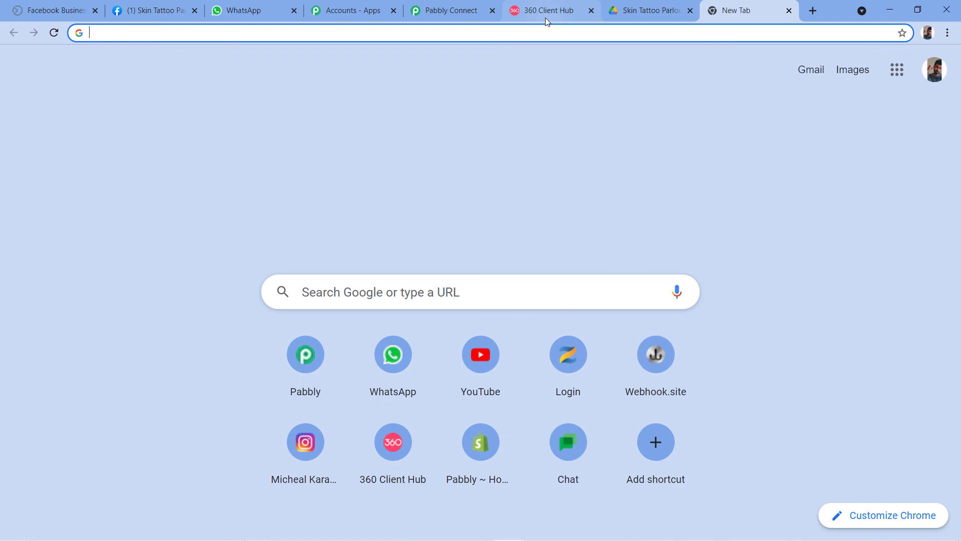
key(ctrl+v)
key(Return)
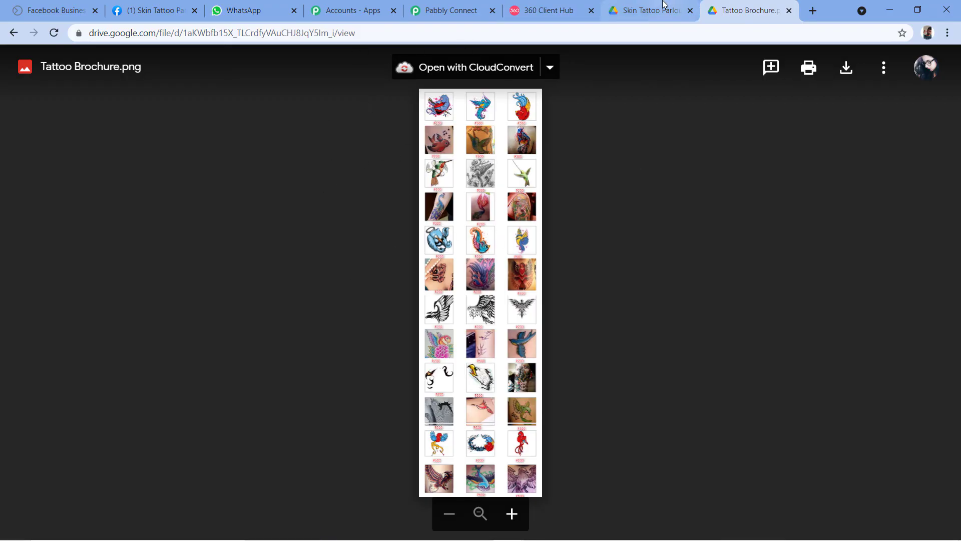
Check the Skin Tattoo Parlours folder in Google Drive, and return to WhatsApp Web to reread the whole message
click(651, 10)
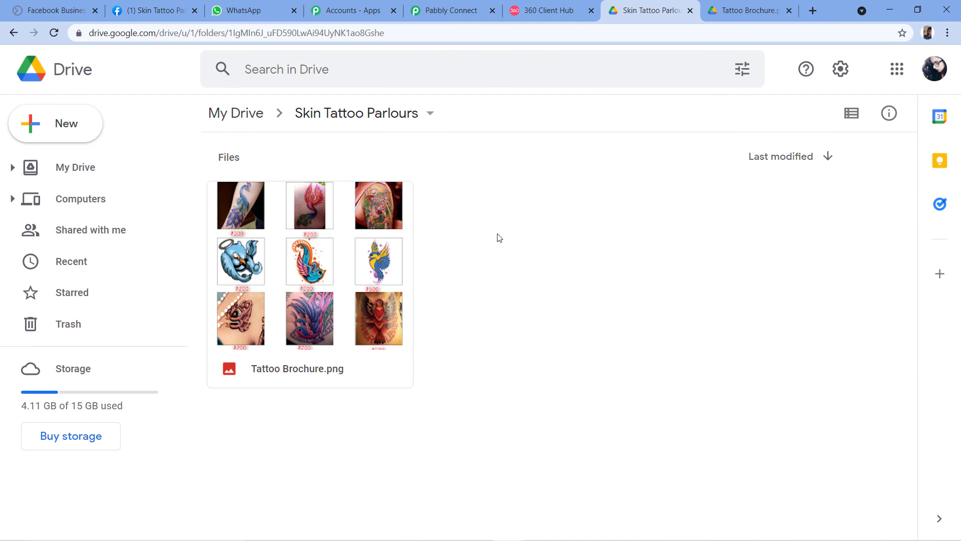
click(240, 7)
click(374, 288)
scroll(375, 289, down, 1)
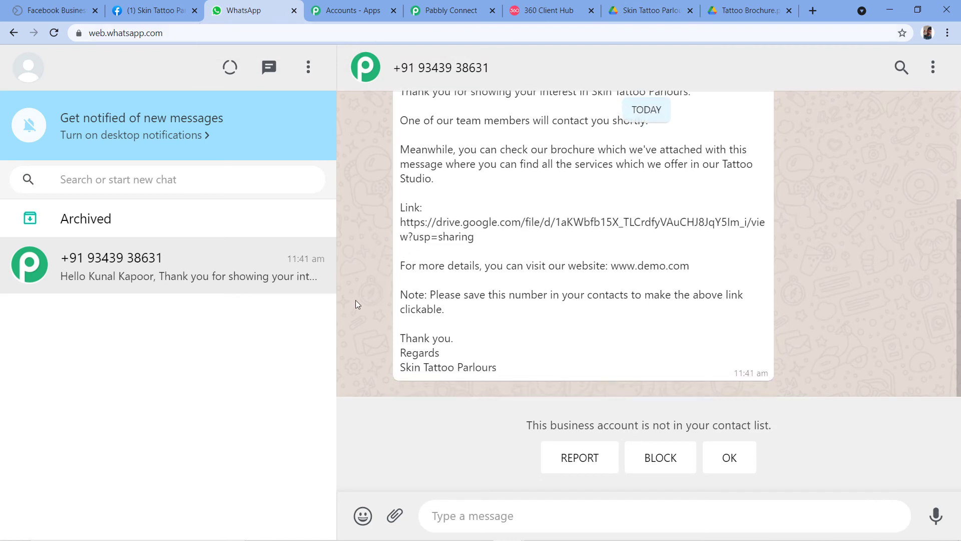
scroll(387, 321, up, 3)
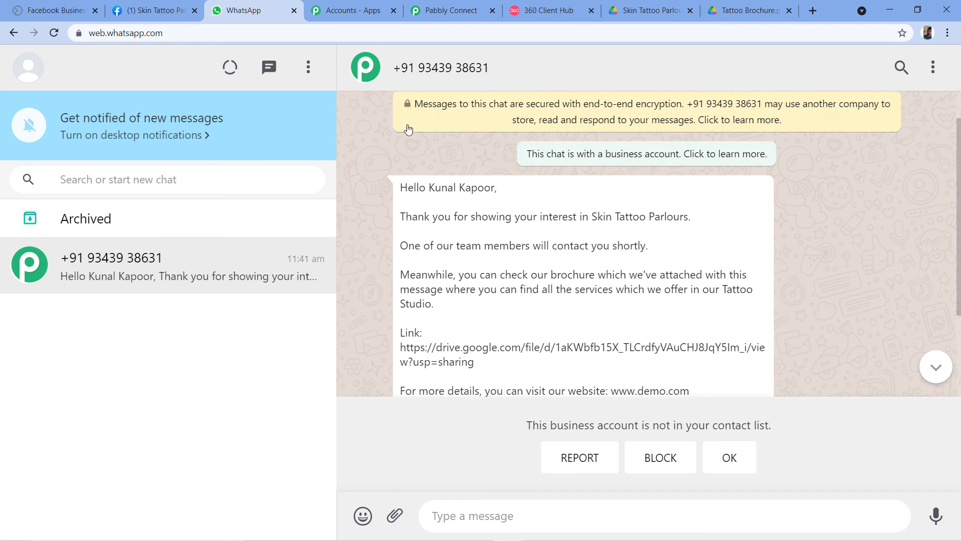
scroll(381, 156, up, 1)
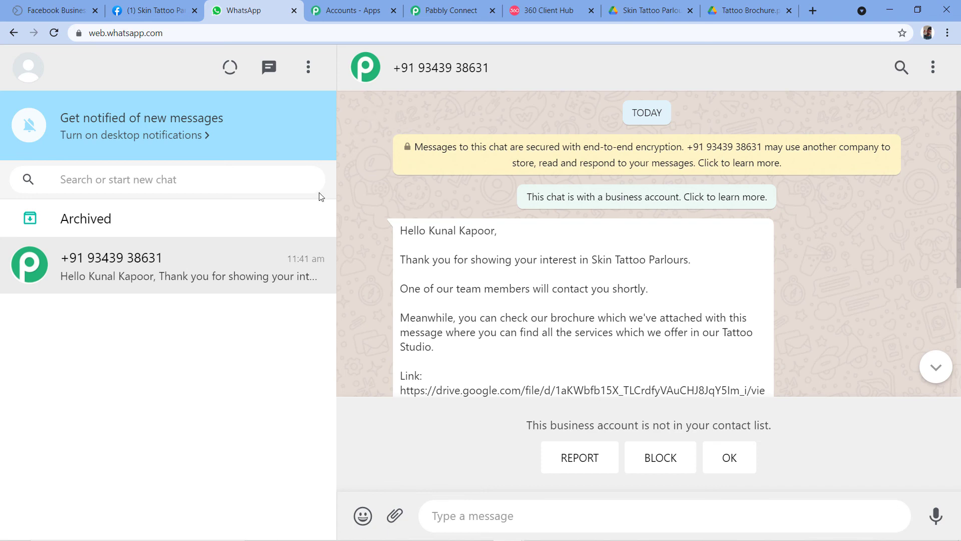
In Facebook's Lead Ads Forms, submit another Tattoo Design Brochure Form test lead with a different email and full name plus a phone number
click(53, 10)
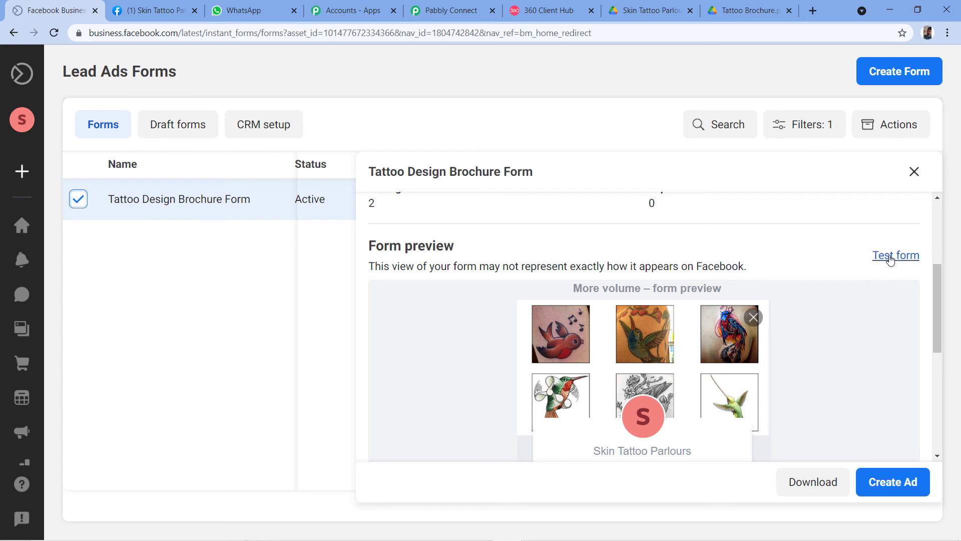
click(890, 258)
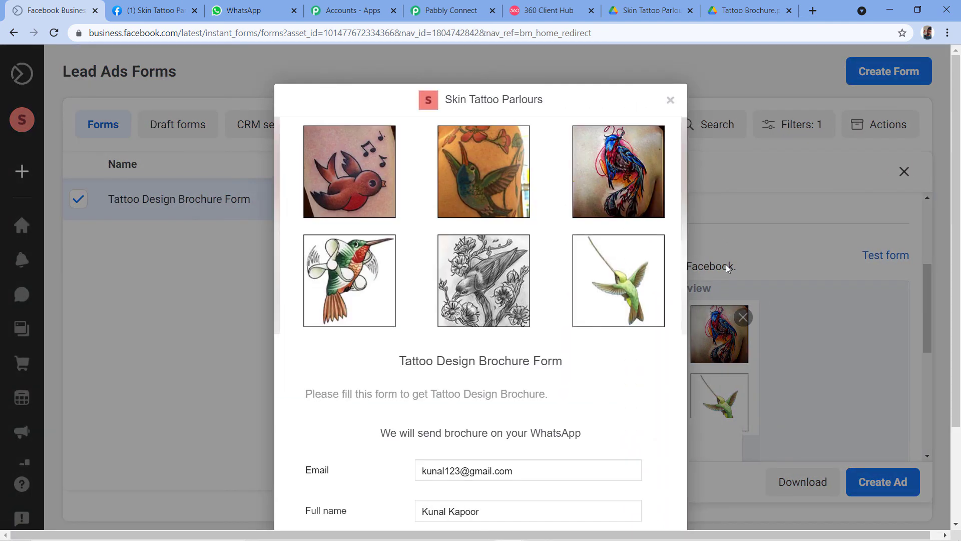
scroll(300, 268, down, 3)
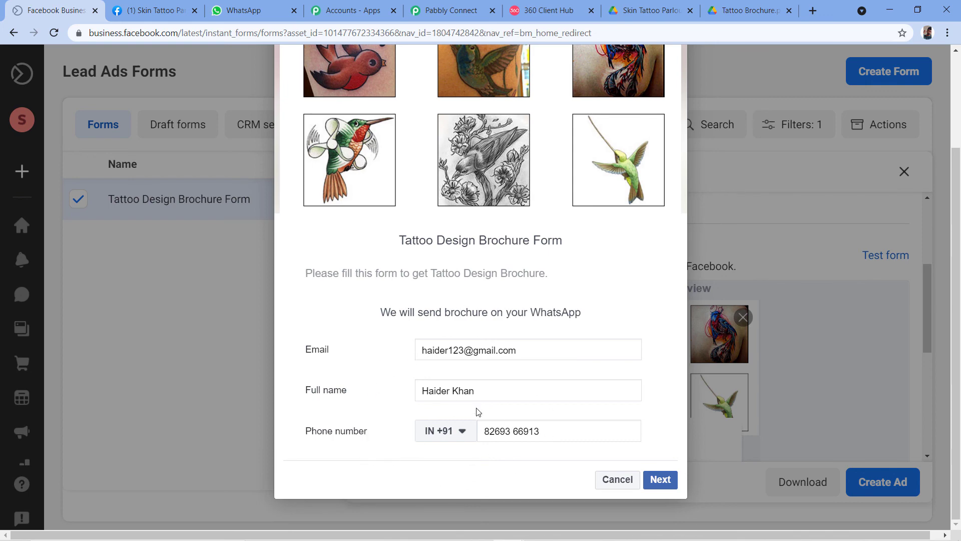
click(660, 479)
click(663, 480)
click(660, 456)
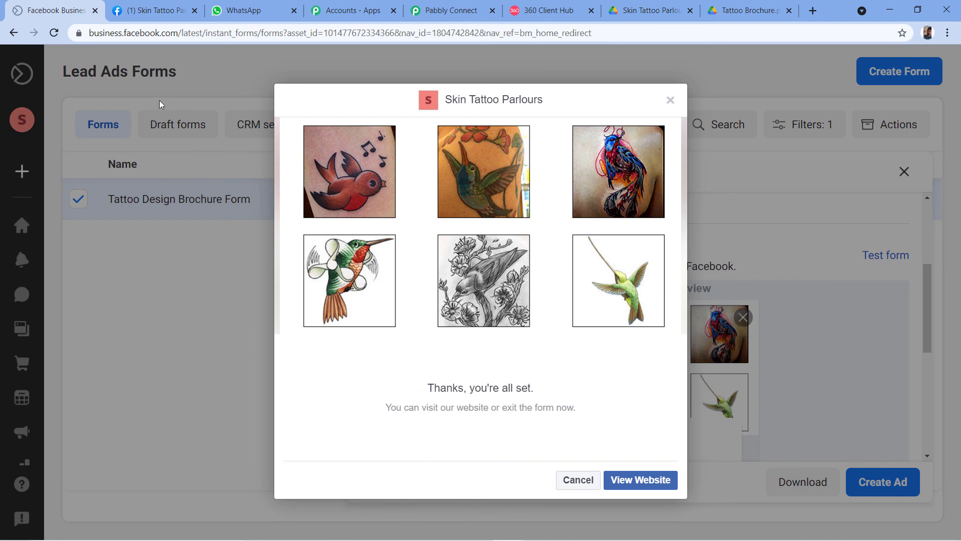
Check WhatsApp Web for the new lead's message, looking back at the submitted Facebook form in between
click(251, 11)
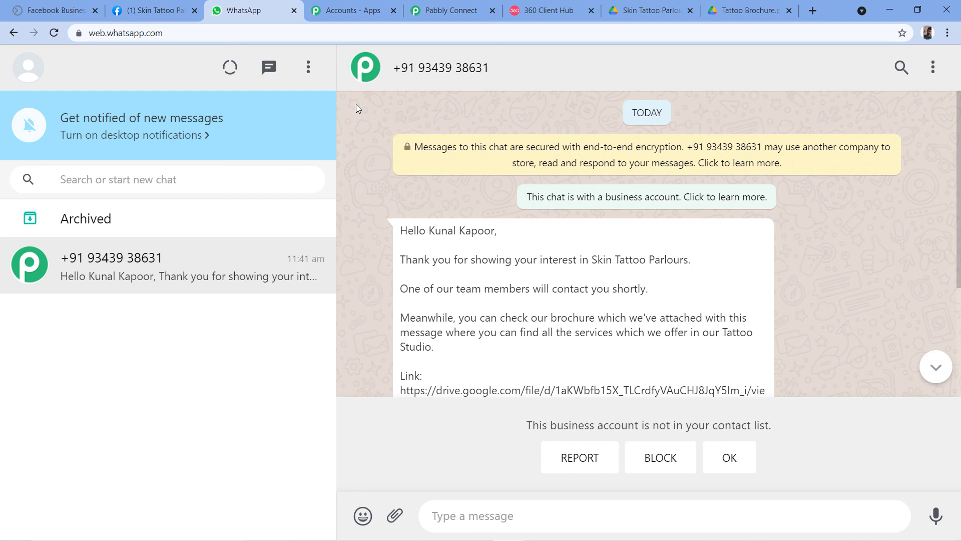
scroll(827, 257, down, 8)
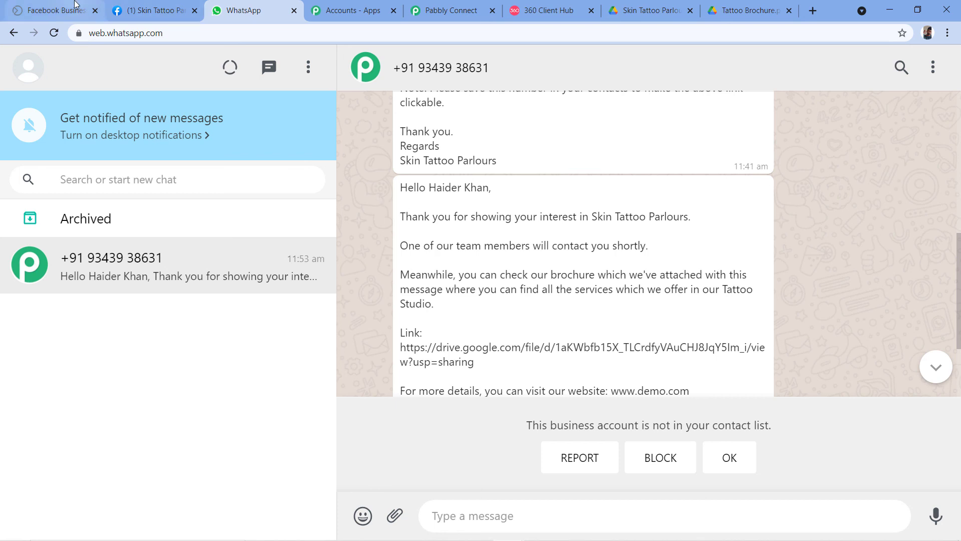
click(55, 10)
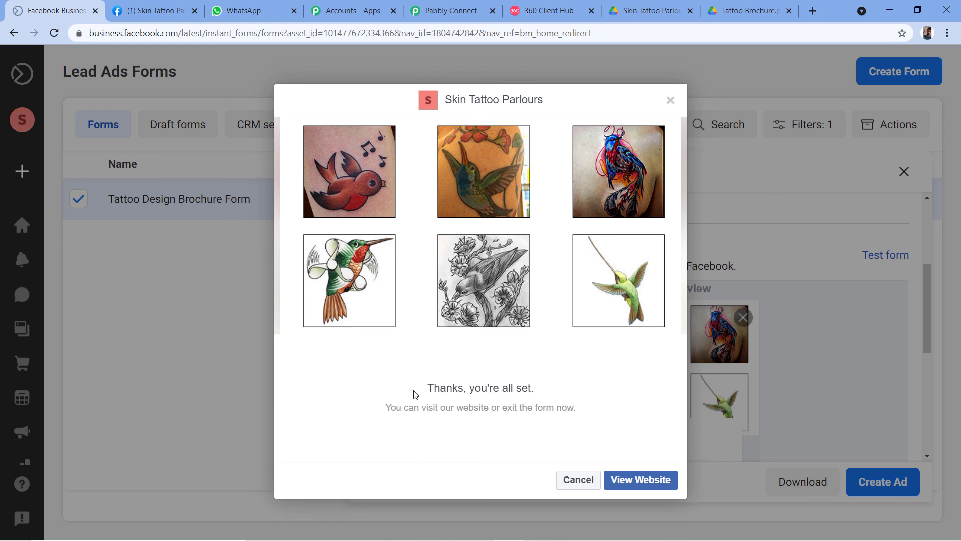
click(248, 10)
scroll(452, 206, down, 1)
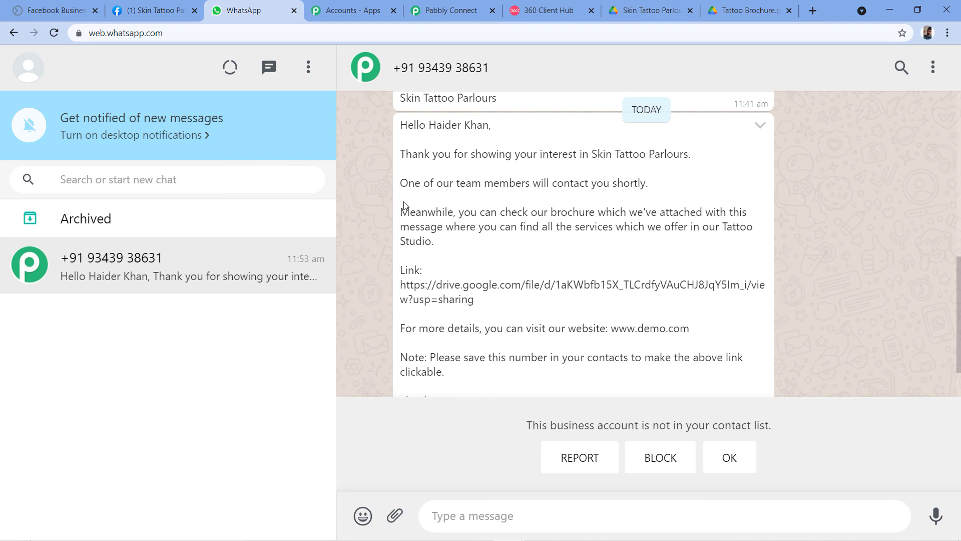
Examine the new message's brochure link, website and closing lines, ending back in WhatsApp Web after viewing the Facebook form
drag(484, 300, 397, 287)
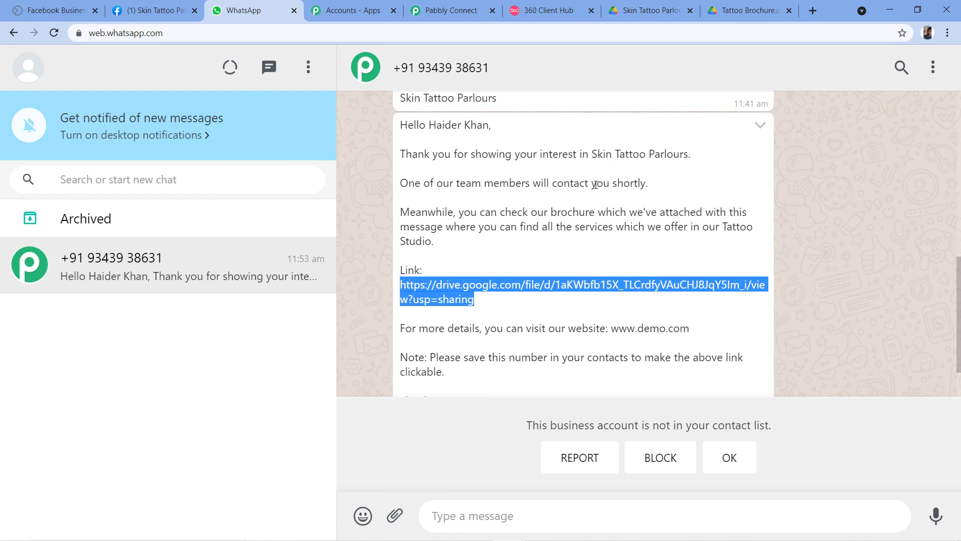
scroll(407, 204, down, 2)
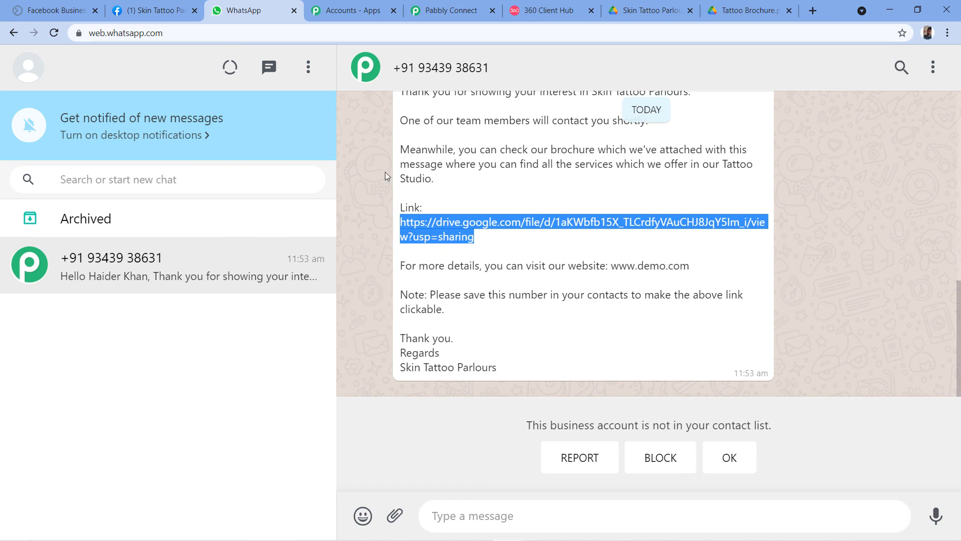
click(383, 267)
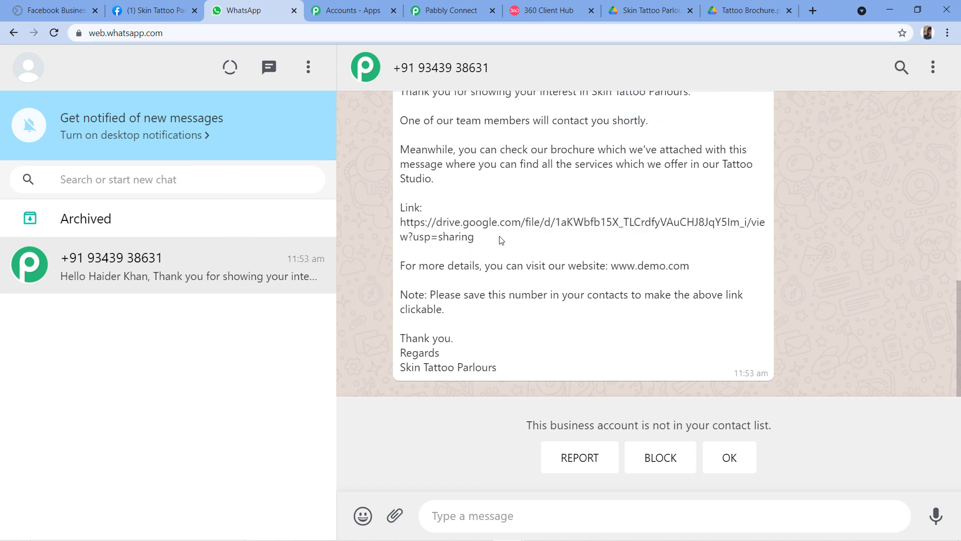
scroll(801, 260, up, 2)
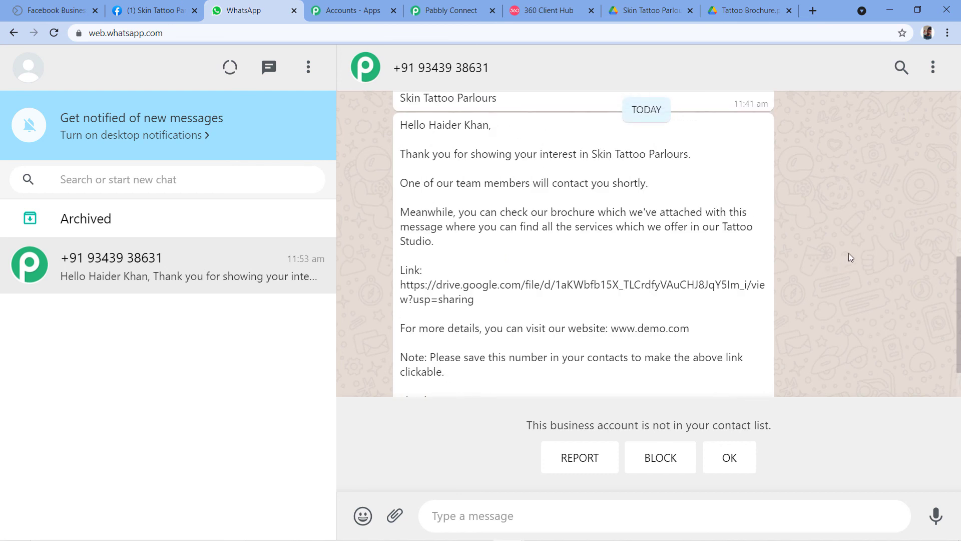
scroll(849, 253, down, 2)
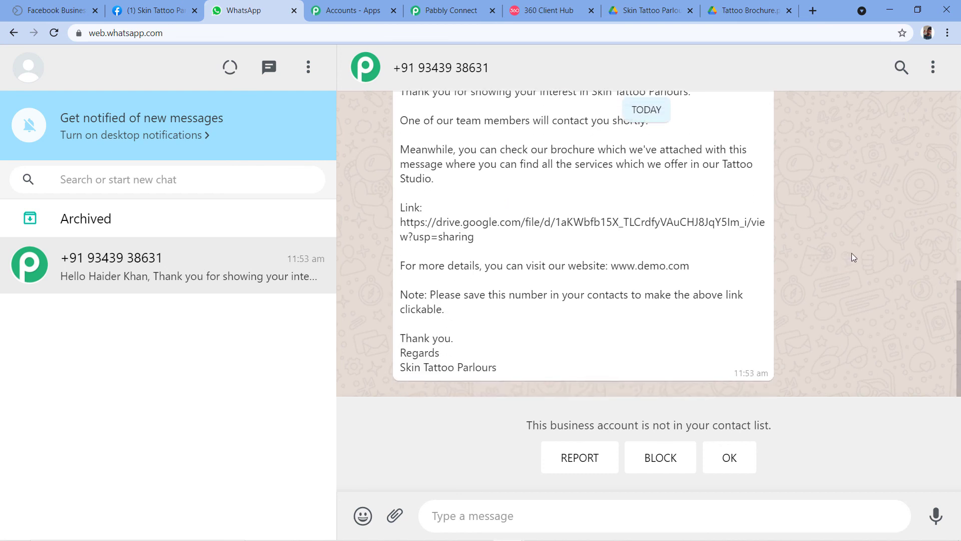
scroll(851, 253, up, 2)
click(43, 8)
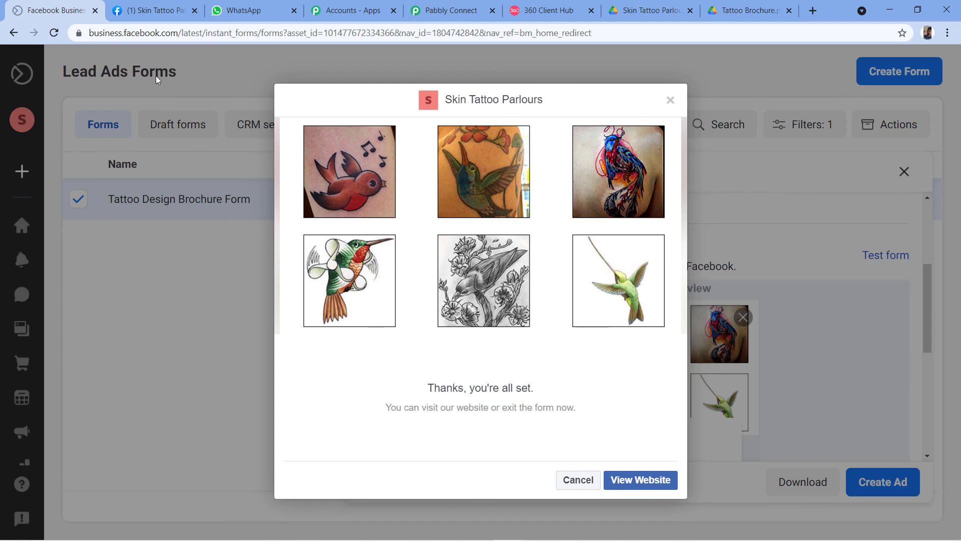
click(244, 10)
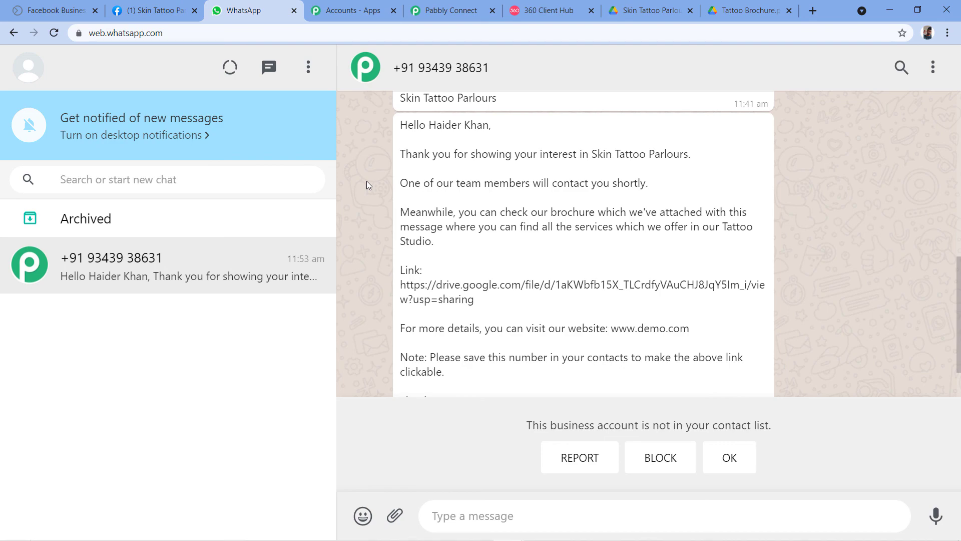
Return to Pabbly Connect and collapse the WhatsApp by 360Dialog action and Facebook Lead Ads trigger to view the workflow overview
click(451, 10)
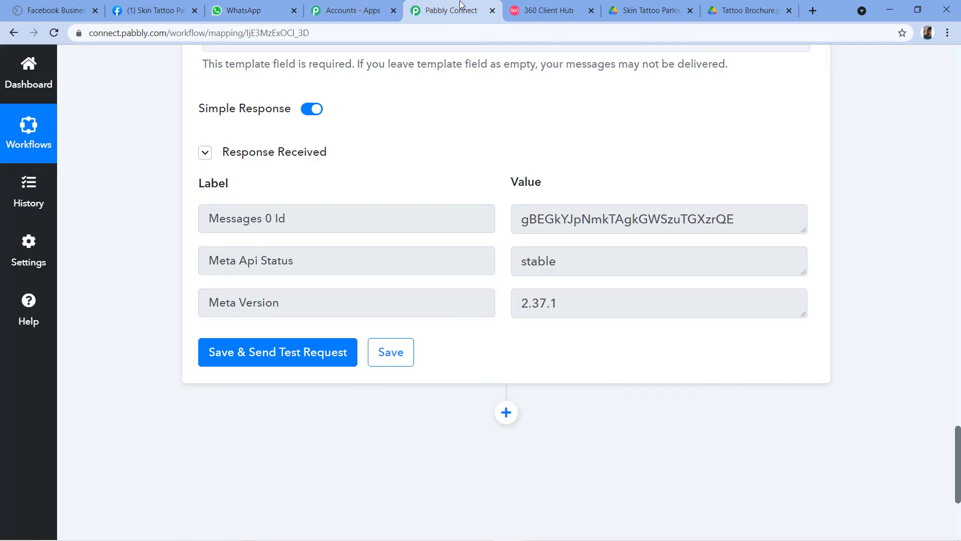
scroll(895, 309, up, 10)
scroll(884, 309, up, 15)
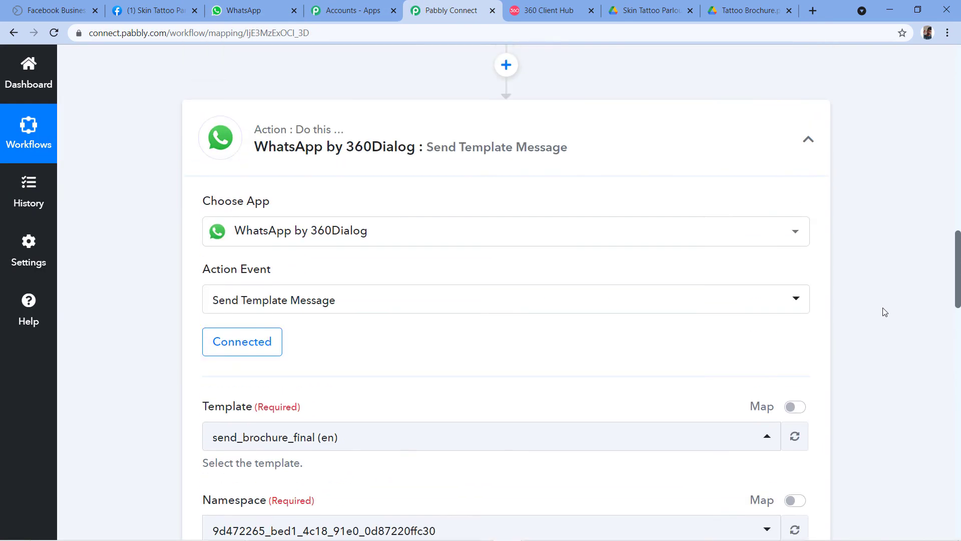
scroll(858, 283, up, 15)
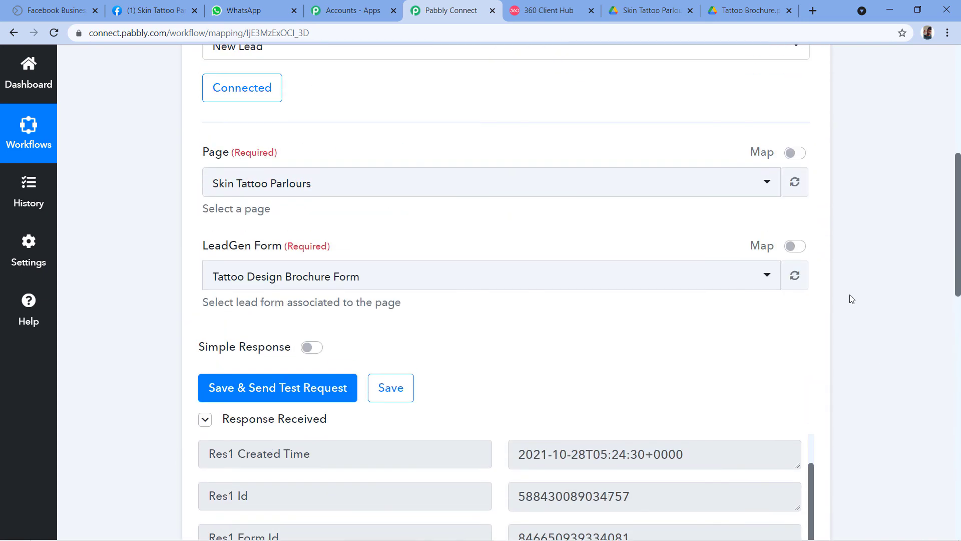
click(808, 260)
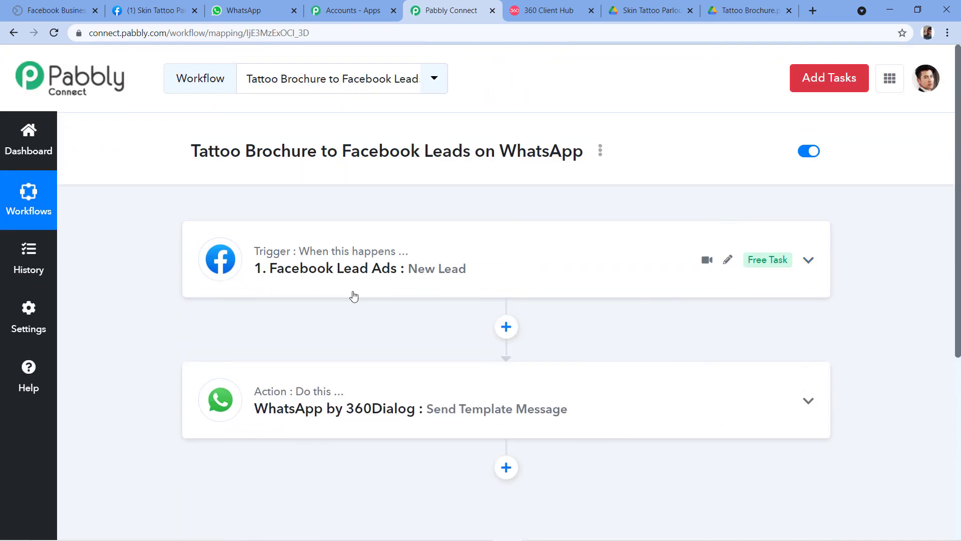